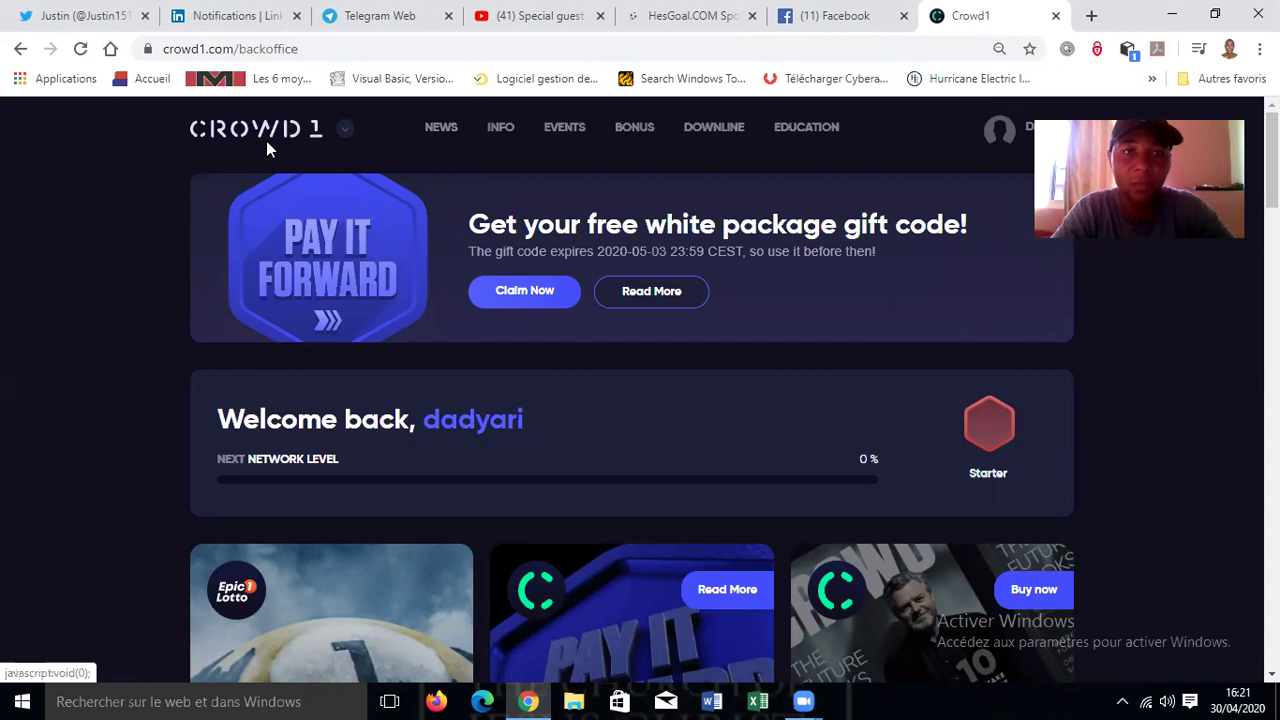
- Open the news page and like the World Online Recognition Day post
{"action": "mouse_move", "coordinate": [622, 250]}
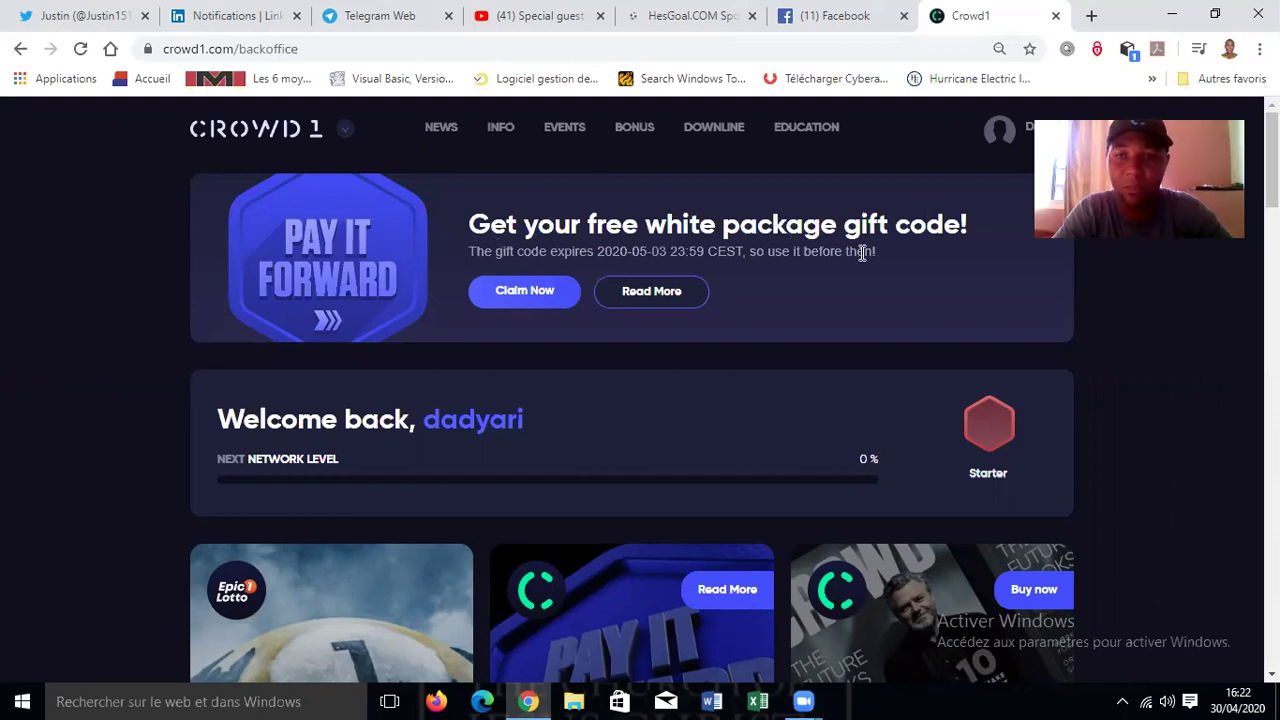
{"action": "left_click", "coordinate": [442, 136]}
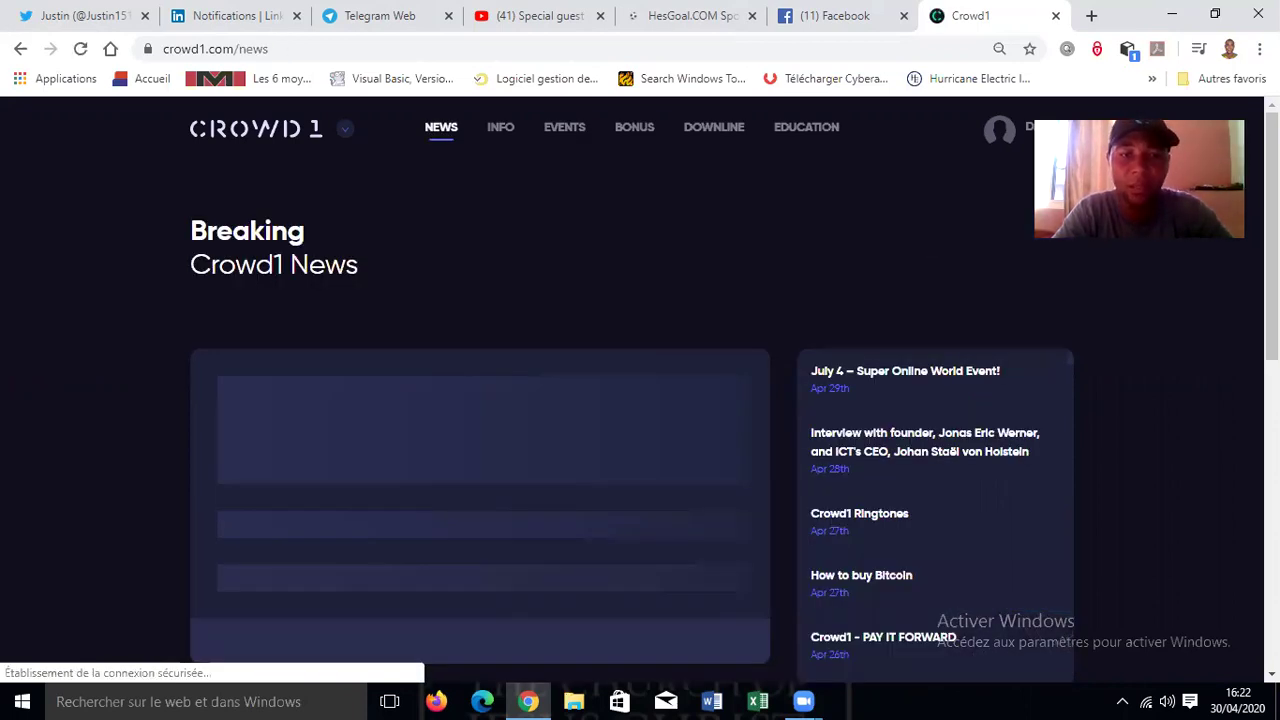
{"action": "scroll", "coordinate": [640, 400], "scroll_direction": "down", "scroll_amount": 2}
{"action": "scroll", "coordinate": [640, 400], "scroll_direction": "down", "scroll_amount": 1}
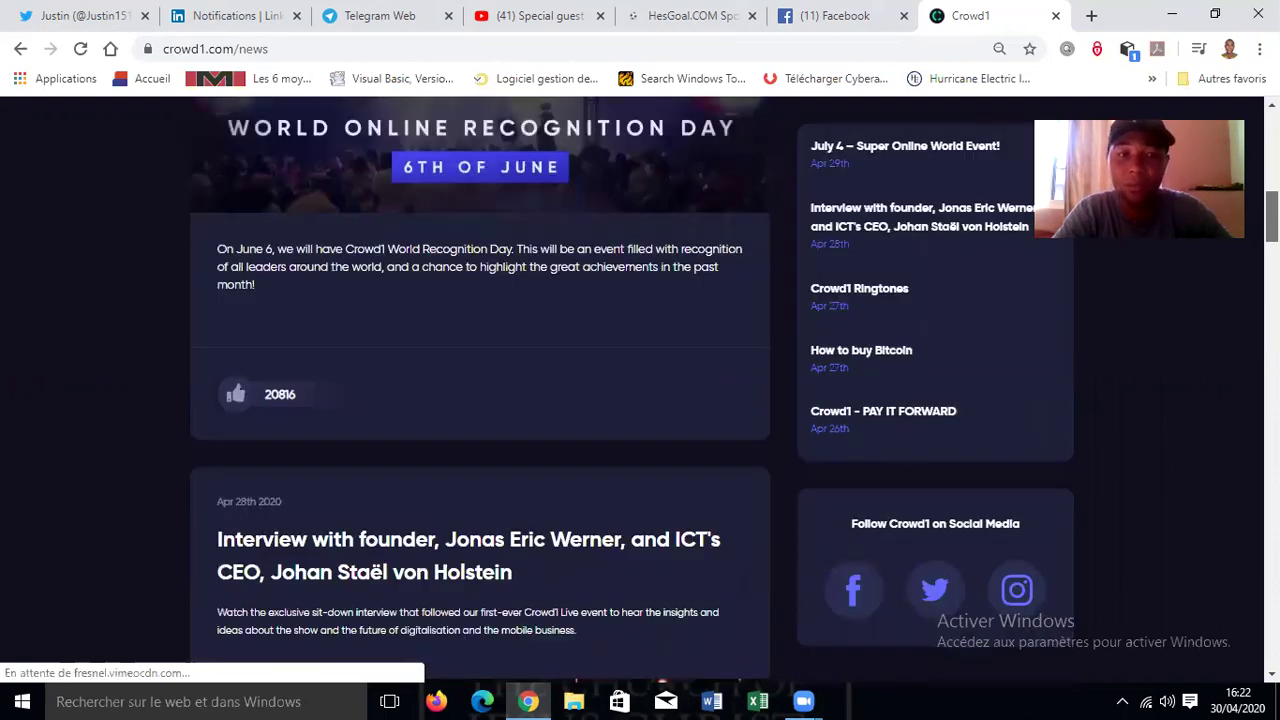
{"action": "left_click", "coordinate": [234, 394]}
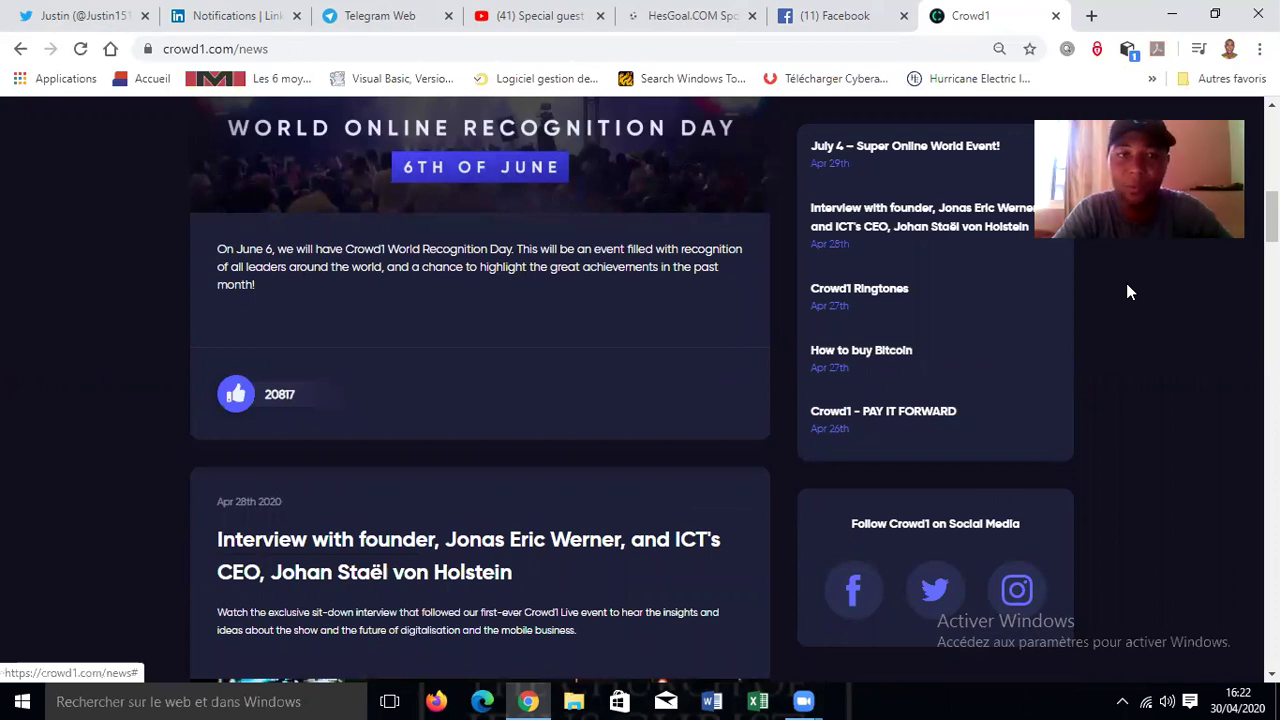
- Play the founder interview video, skip ahead to about 02:23, and pause it
{"action": "scroll", "coordinate": [480, 400], "scroll_direction": "up", "scroll_amount": 8}
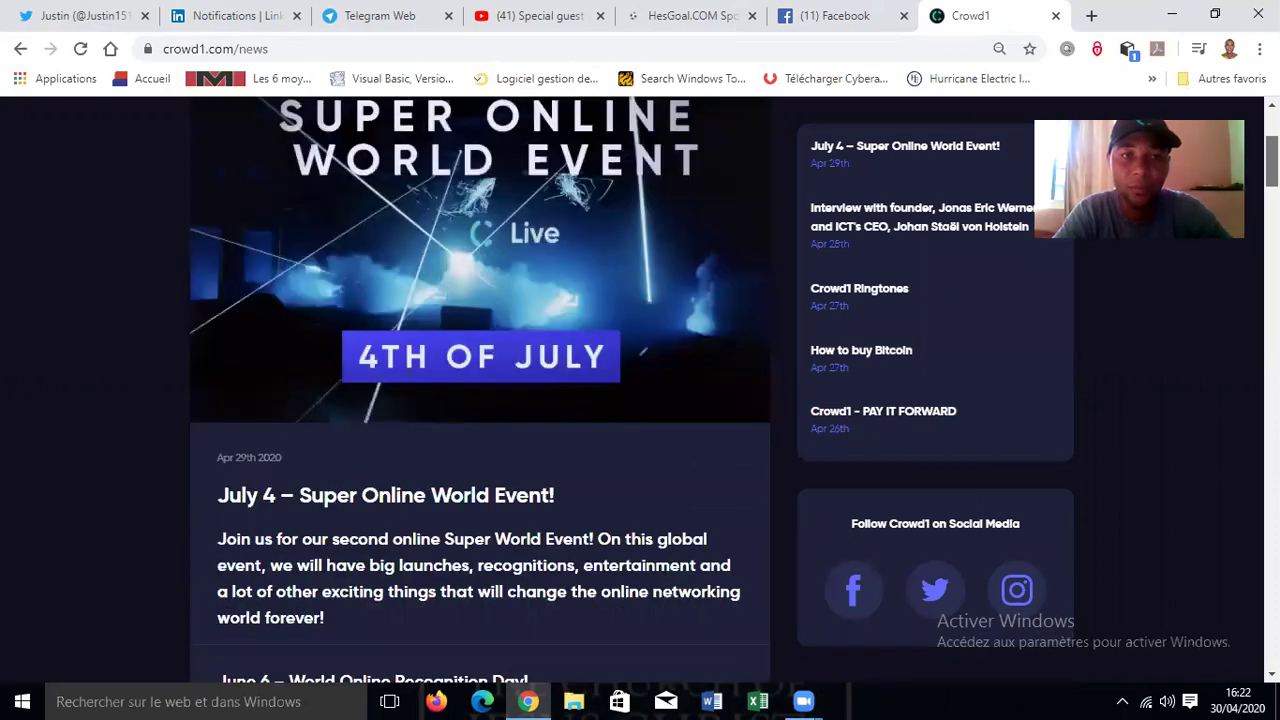
{"action": "scroll", "coordinate": [480, 390], "scroll_direction": "up", "scroll_amount": 3}
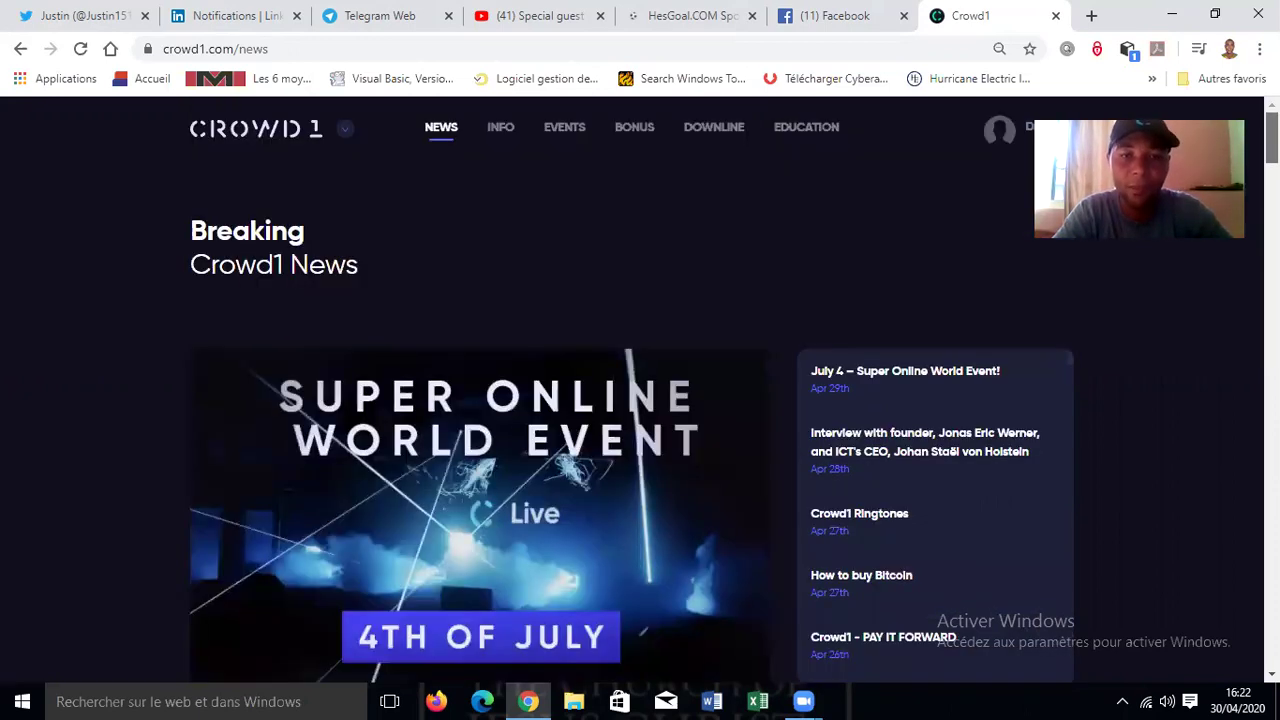
{"action": "scroll", "coordinate": [480, 390], "scroll_direction": "down", "scroll_amount": 3}
{"action": "scroll", "coordinate": [480, 390], "scroll_direction": "down", "scroll_amount": 2}
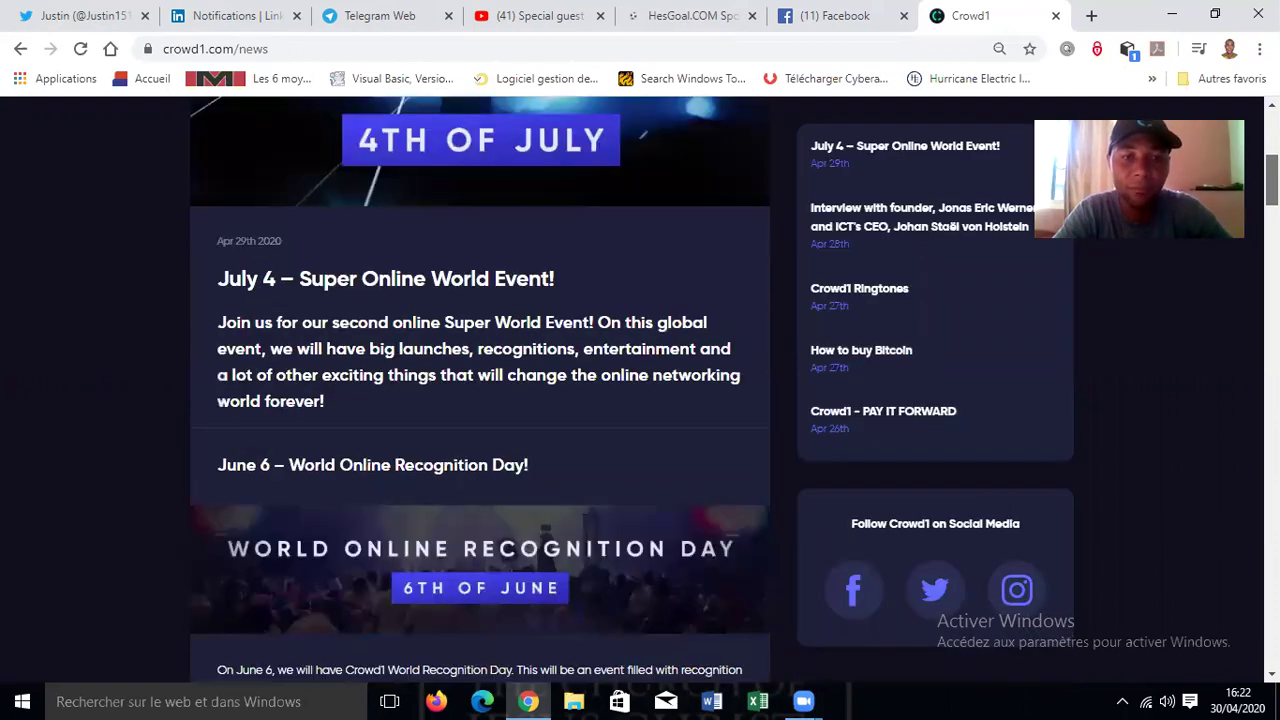
{"action": "scroll", "coordinate": [420, 443], "scroll_direction": "down", "scroll_amount": 5}
{"action": "scroll", "coordinate": [420, 443], "scroll_direction": "down", "scroll_amount": 2}
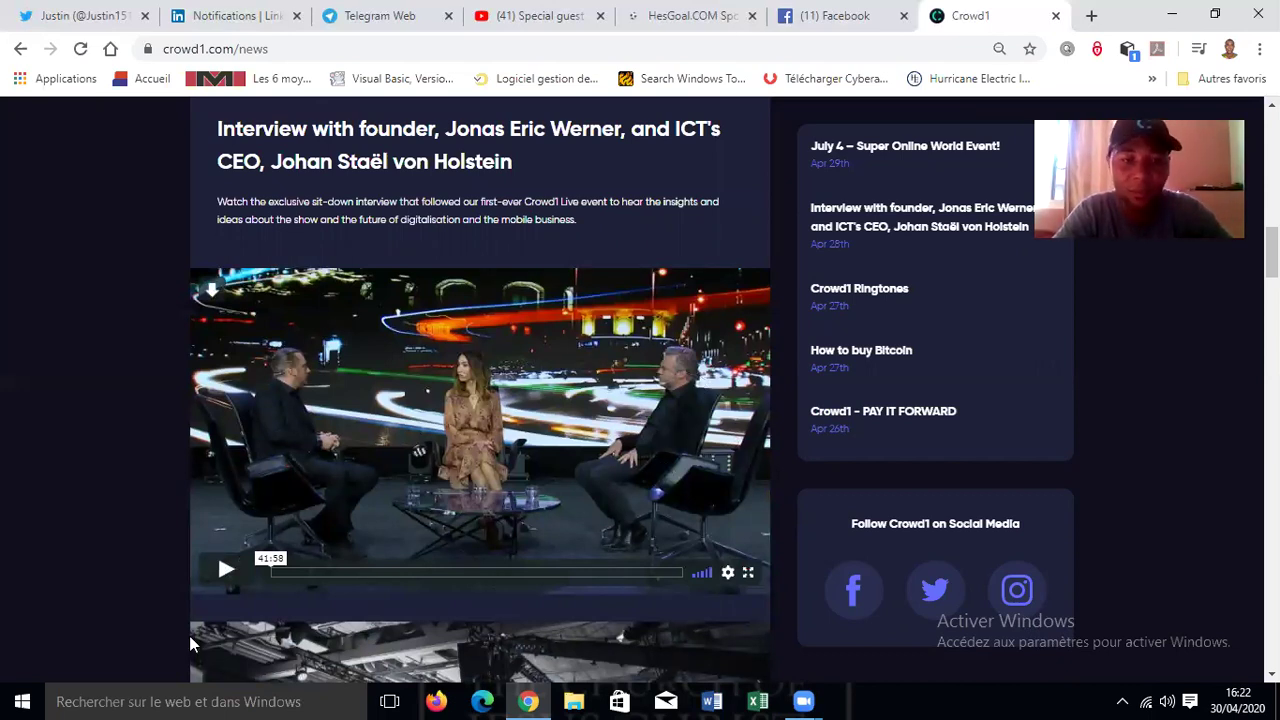
{"action": "left_click", "coordinate": [225, 572]}
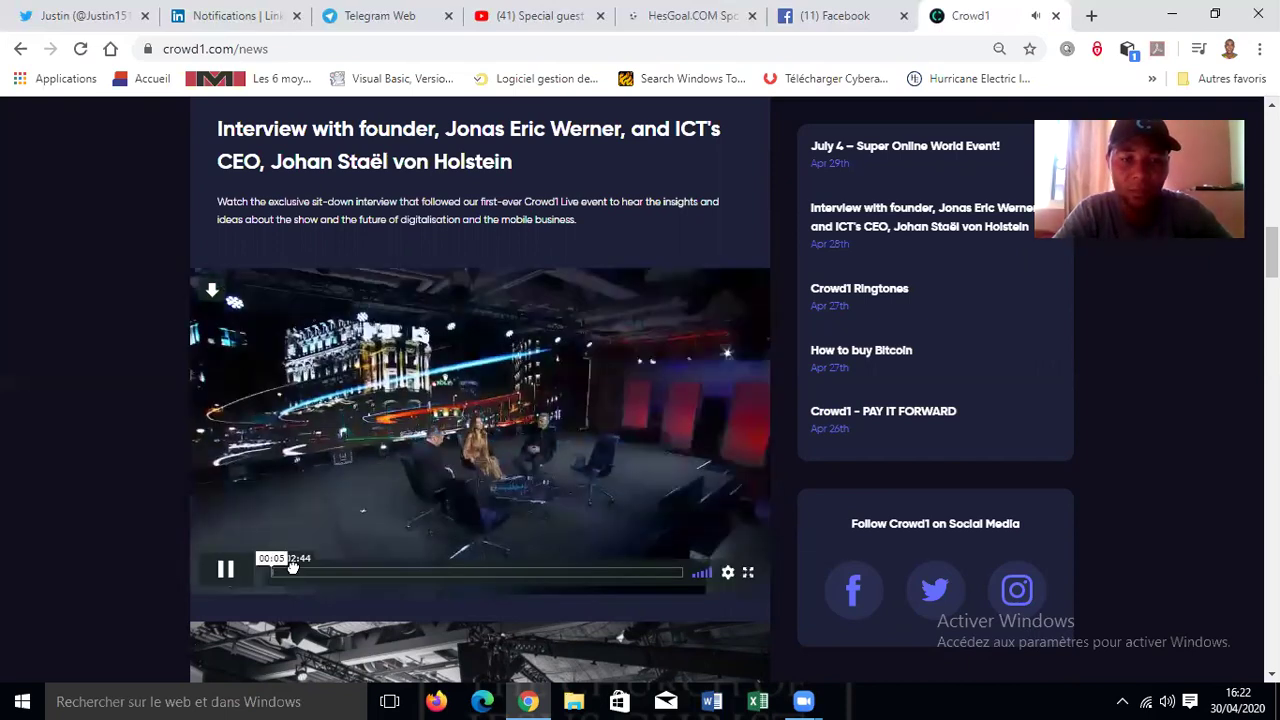
{"action": "left_click", "coordinate": [290, 569]}
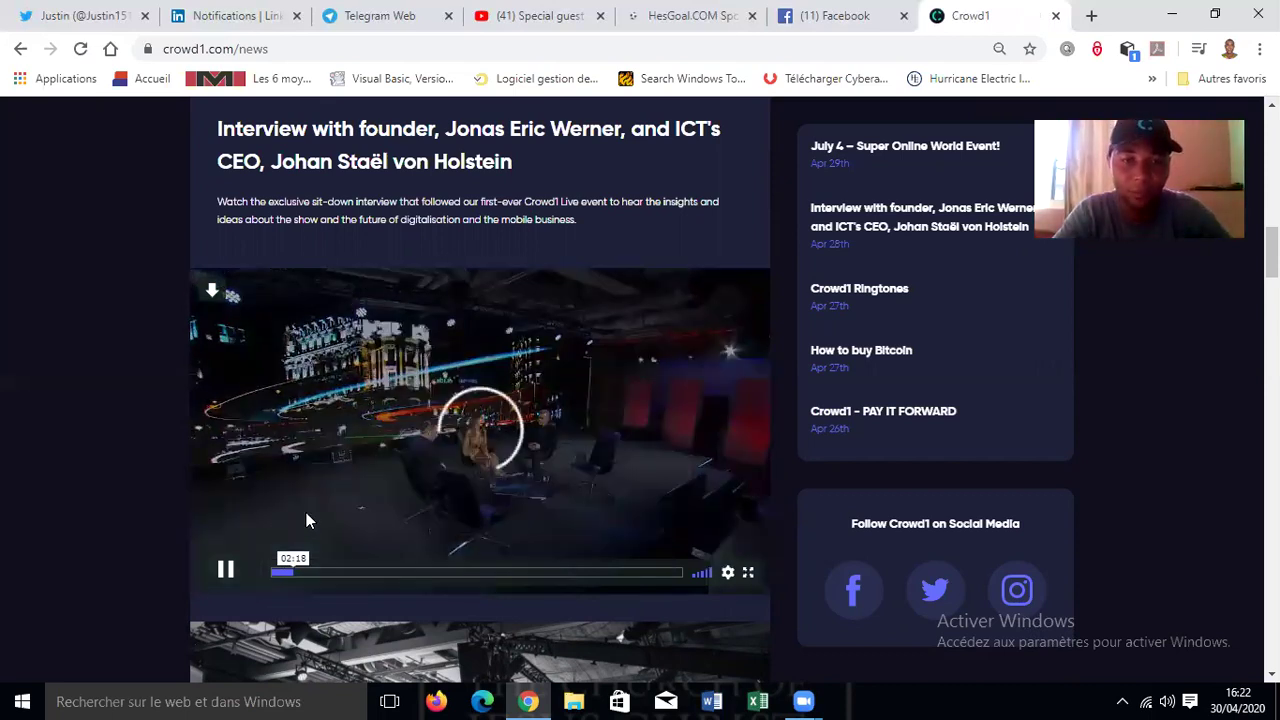
{"action": "left_click", "coordinate": [228, 570]}
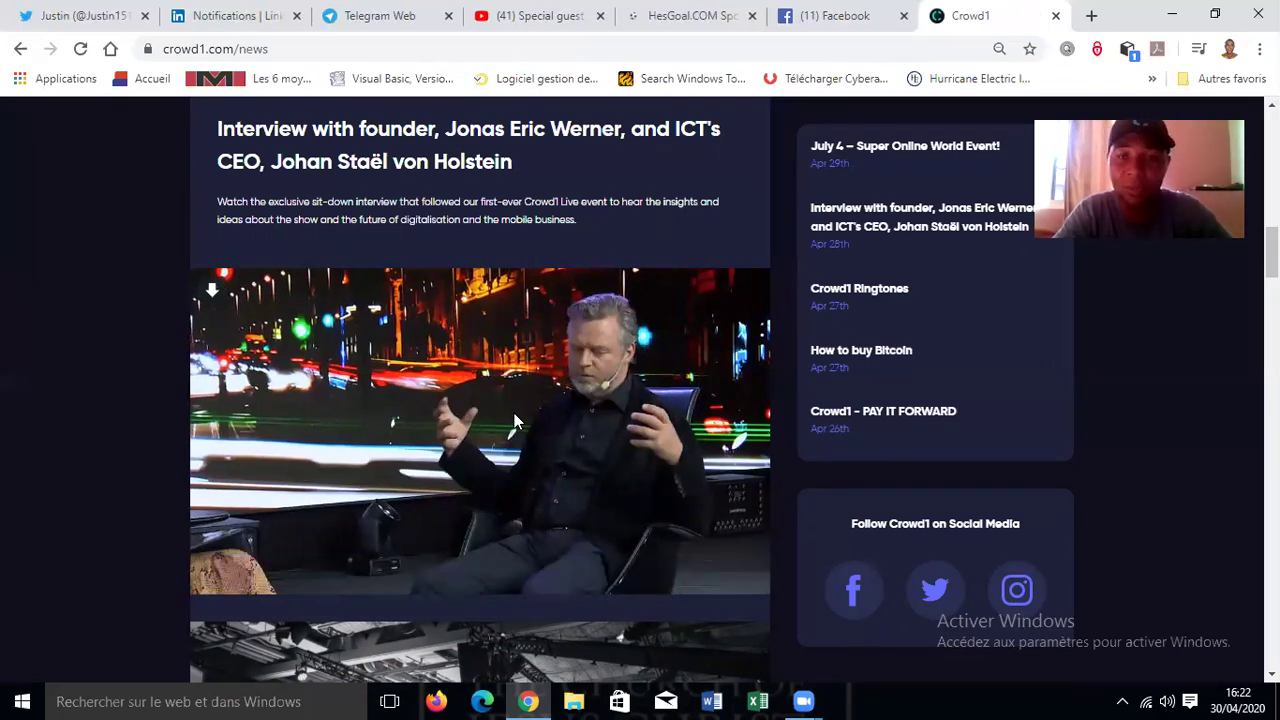
{"action": "mouse_move", "coordinate": [476, 482]}
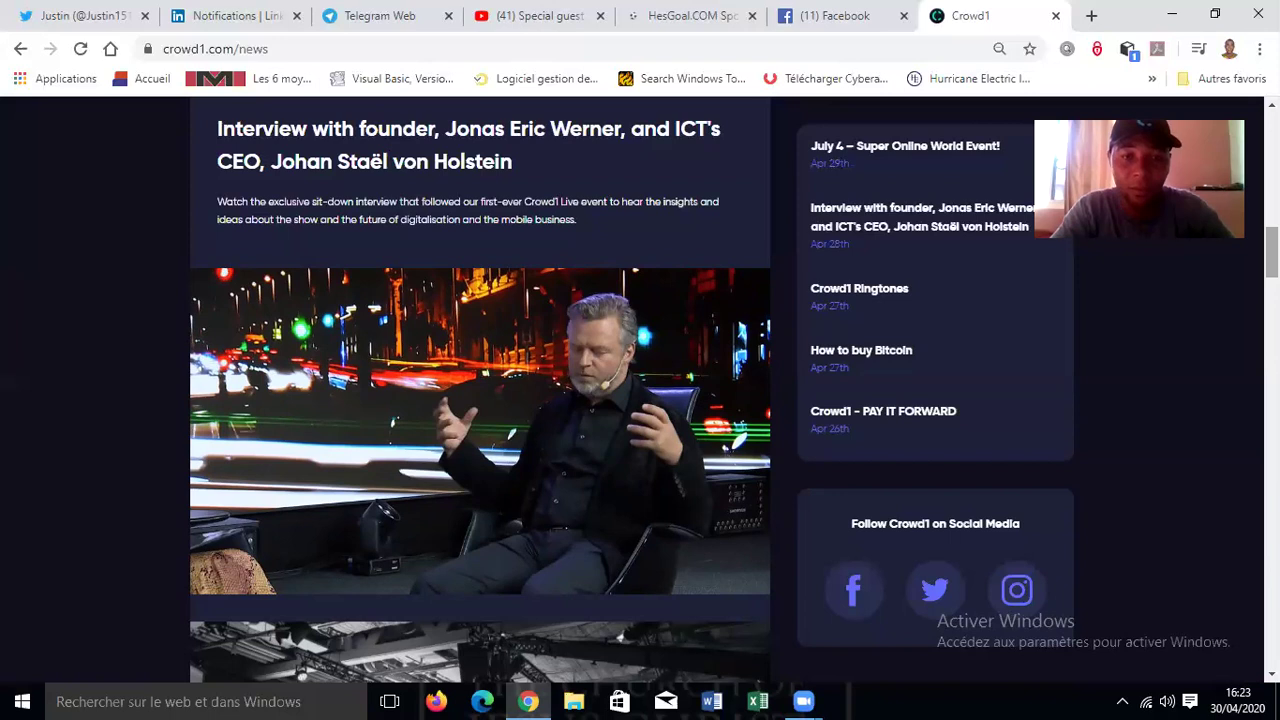
- Scroll down to the Crowd1 Ringtones post and like it
{"action": "scroll", "coordinate": [480, 390], "scroll_direction": "down", "scroll_amount": 1}
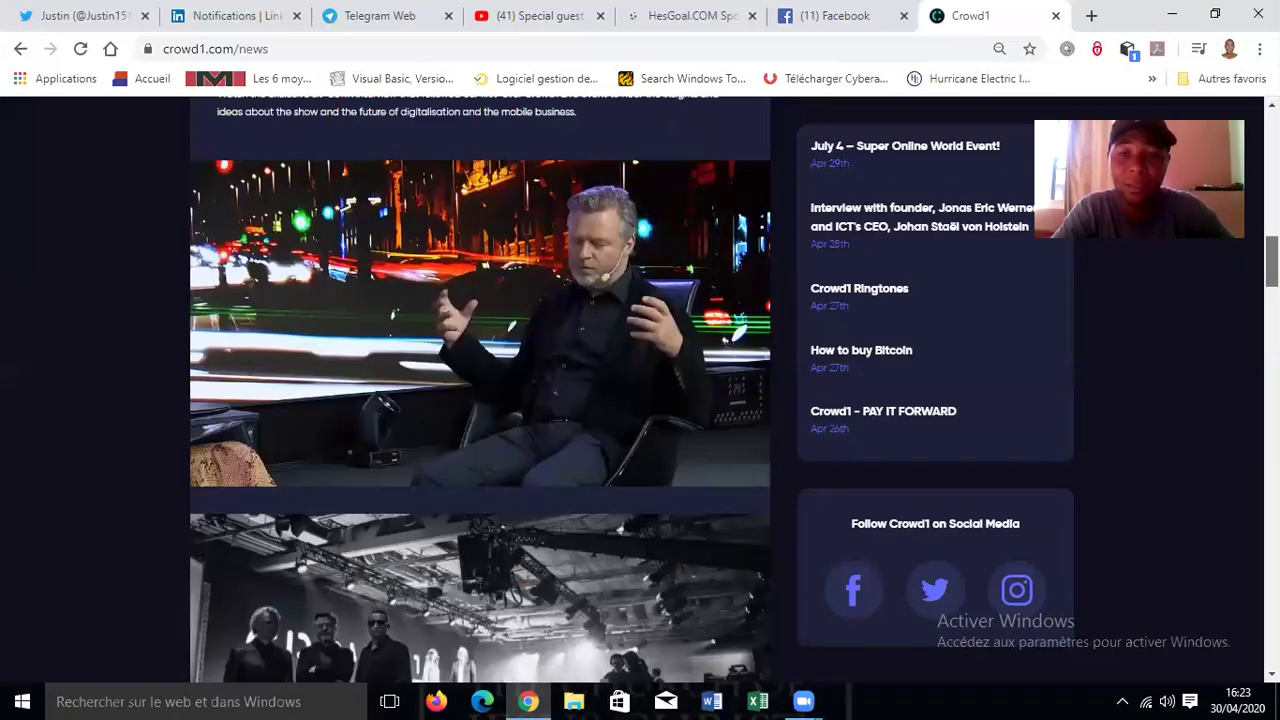
{"action": "scroll", "coordinate": [480, 390], "scroll_direction": "down", "scroll_amount": 3}
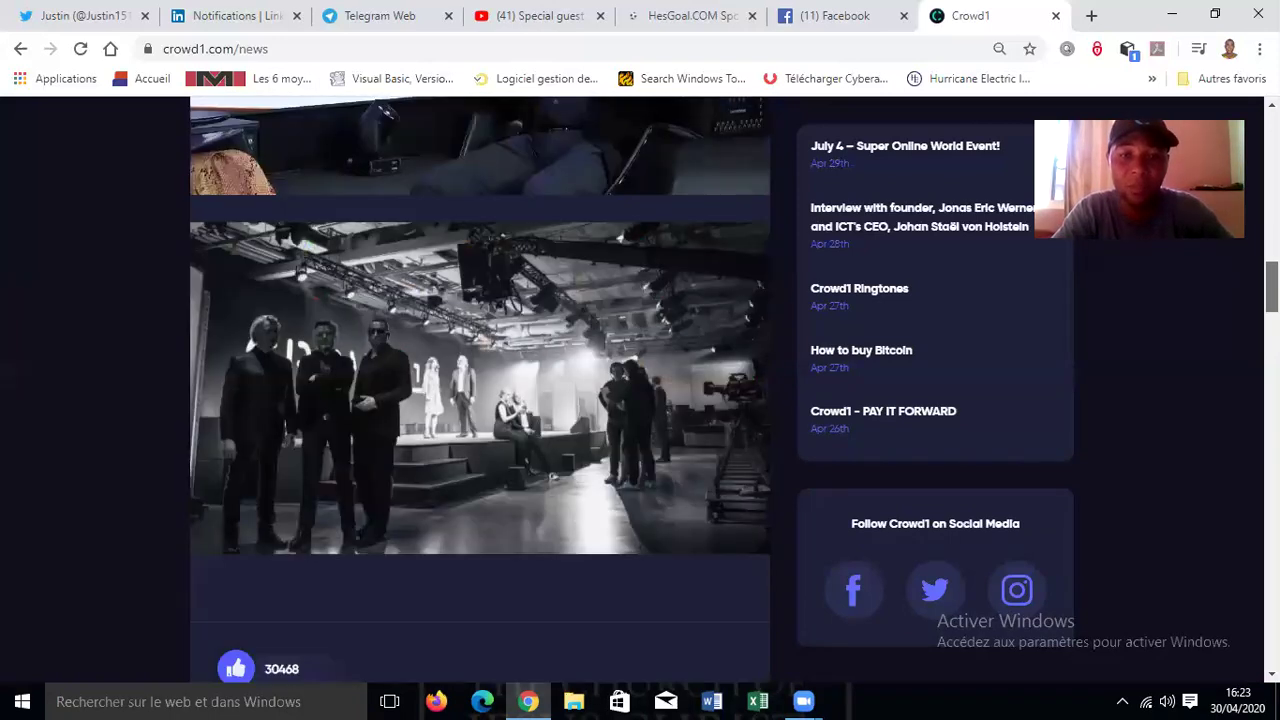
{"action": "scroll", "coordinate": [577, 457], "scroll_direction": "down", "scroll_amount": 5}
{"action": "scroll", "coordinate": [577, 457], "scroll_direction": "down", "scroll_amount": 3}
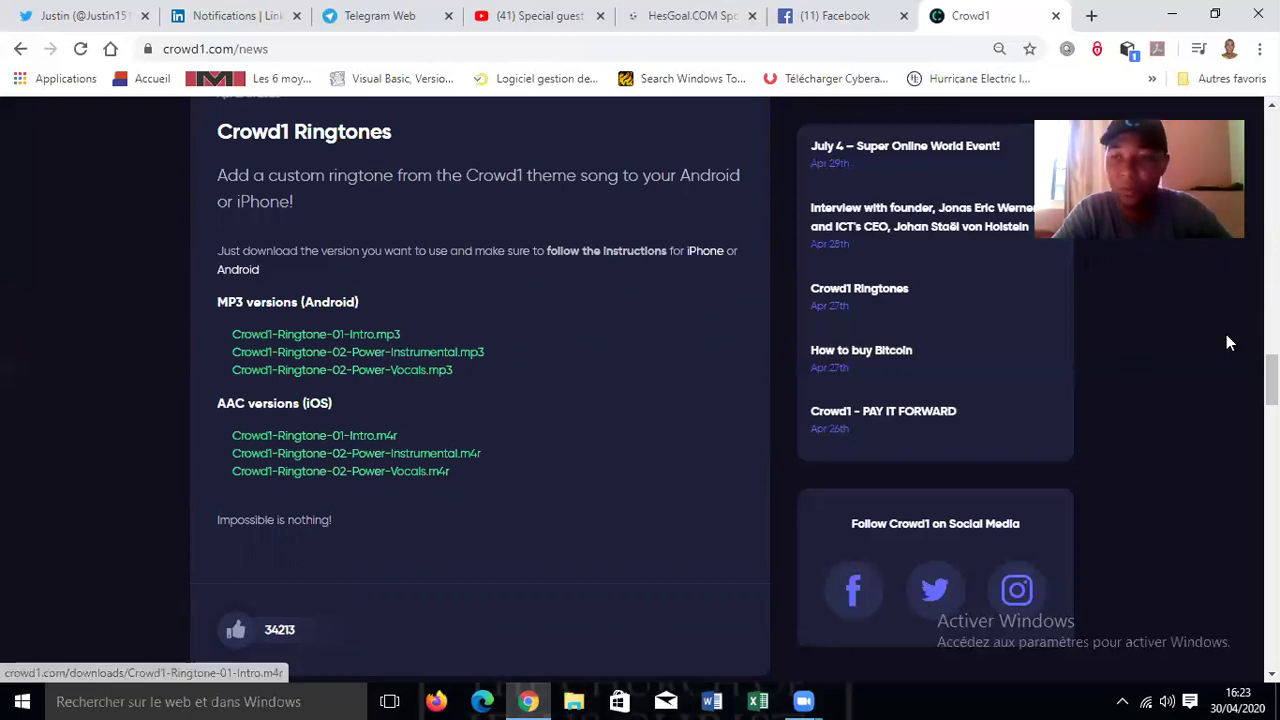
{"action": "left_click", "coordinate": [238, 632]}
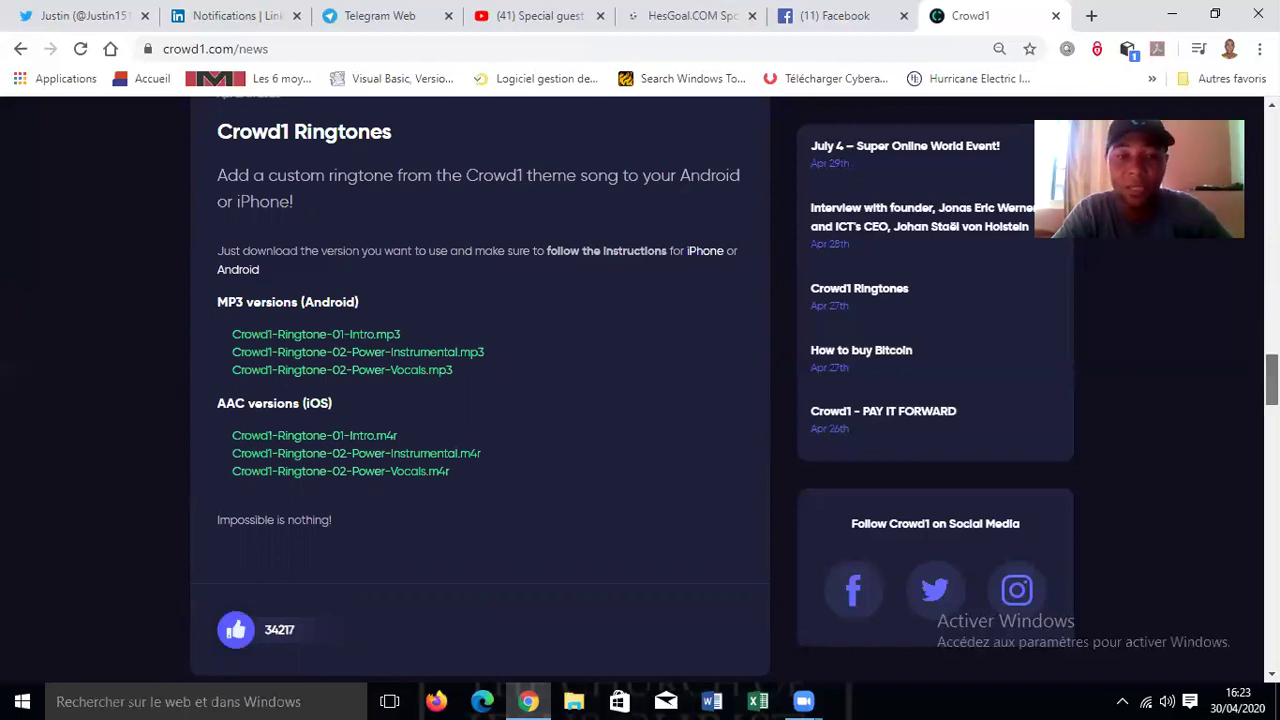
- Open the weekly Top Production leaderboards from the INFO menu
{"action": "scroll", "coordinate": [480, 390], "scroll_direction": "down", "scroll_amount": 6}
{"action": "scroll", "coordinate": [480, 390], "scroll_direction": "up", "scroll_amount": 10}
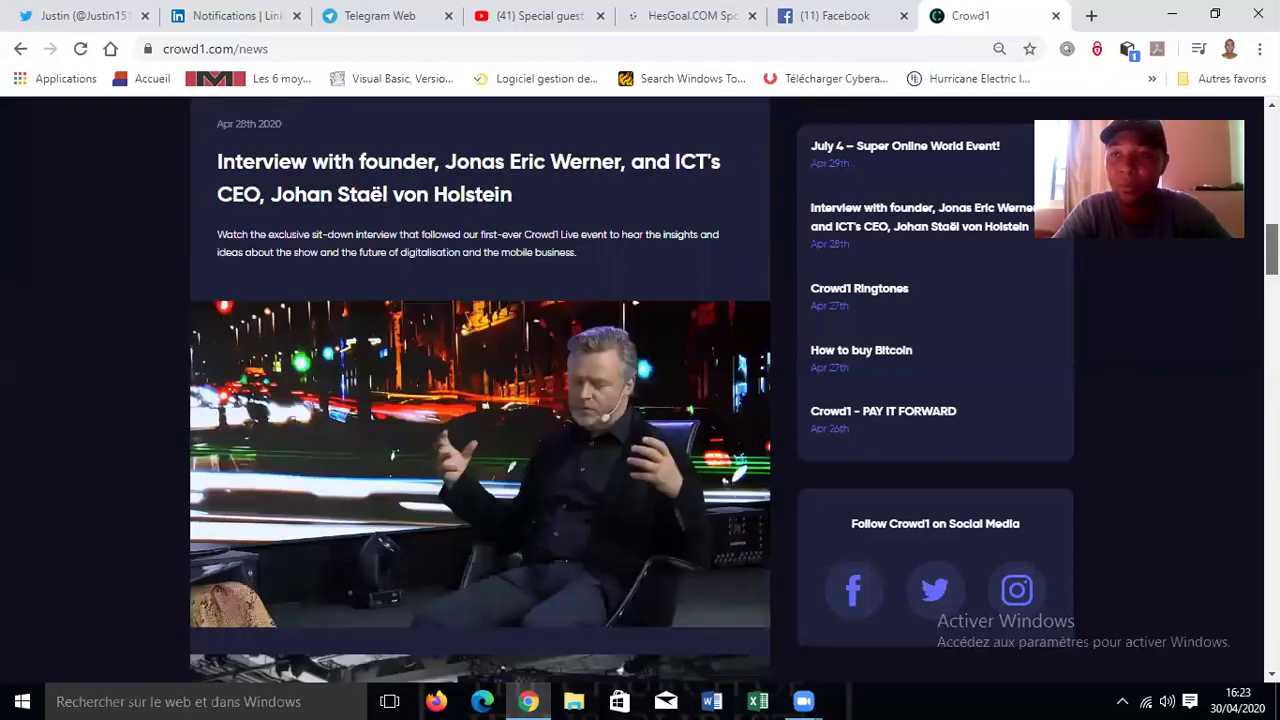
{"action": "scroll", "coordinate": [583, 190], "scroll_direction": "up", "scroll_amount": 10}
{"action": "mouse_move", "coordinate": [502, 130]}
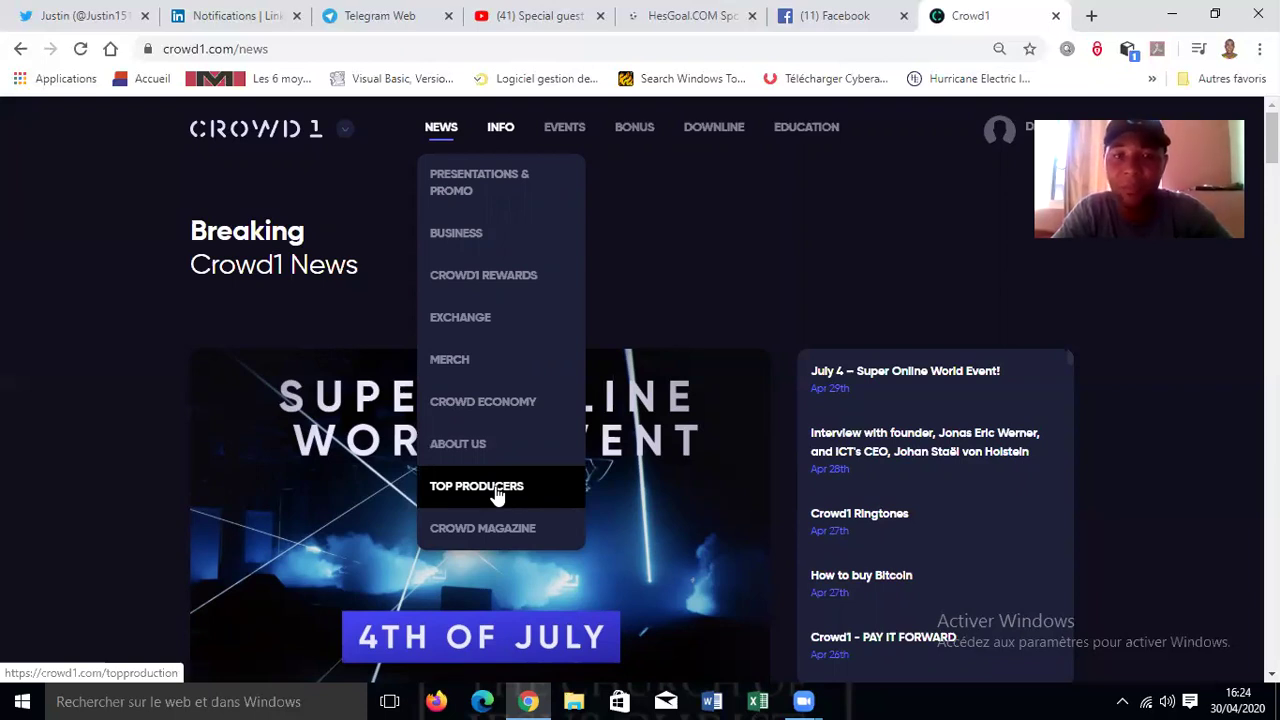
{"action": "left_click", "coordinate": [497, 494]}
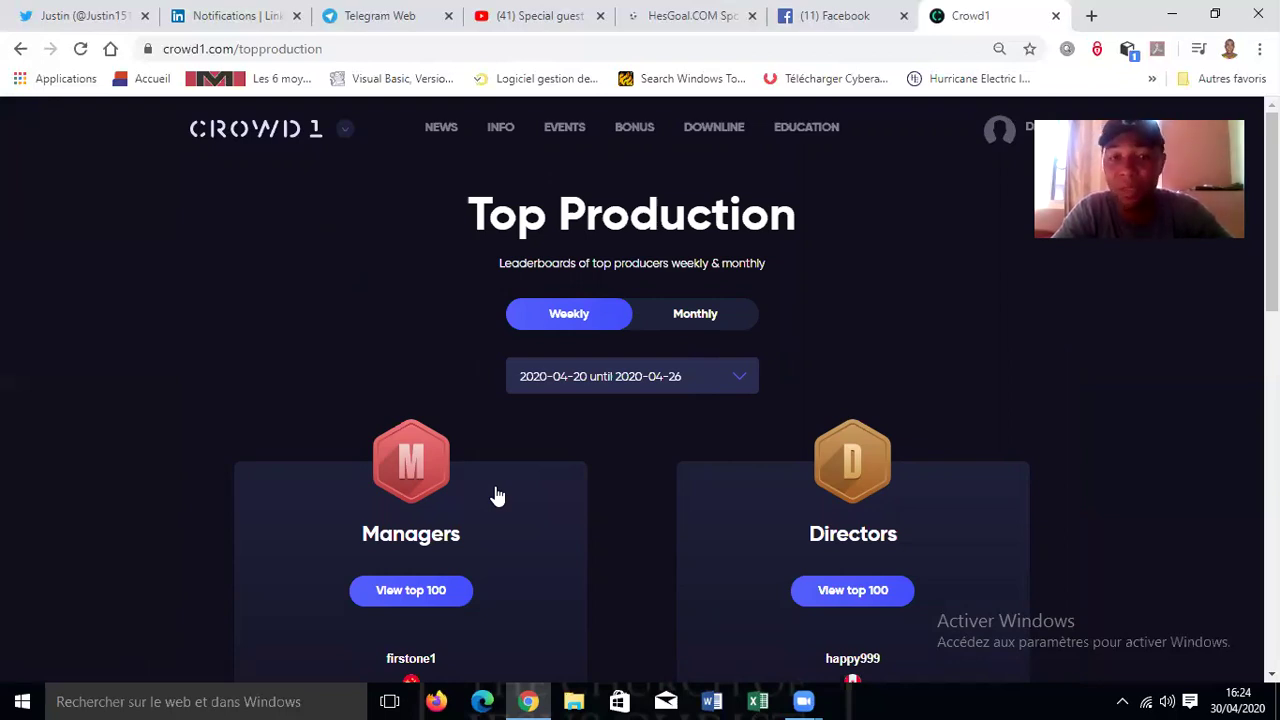
- View the full Managers top 100 list, then return to the leaderboard overview
{"action": "left_click", "coordinate": [420, 589]}
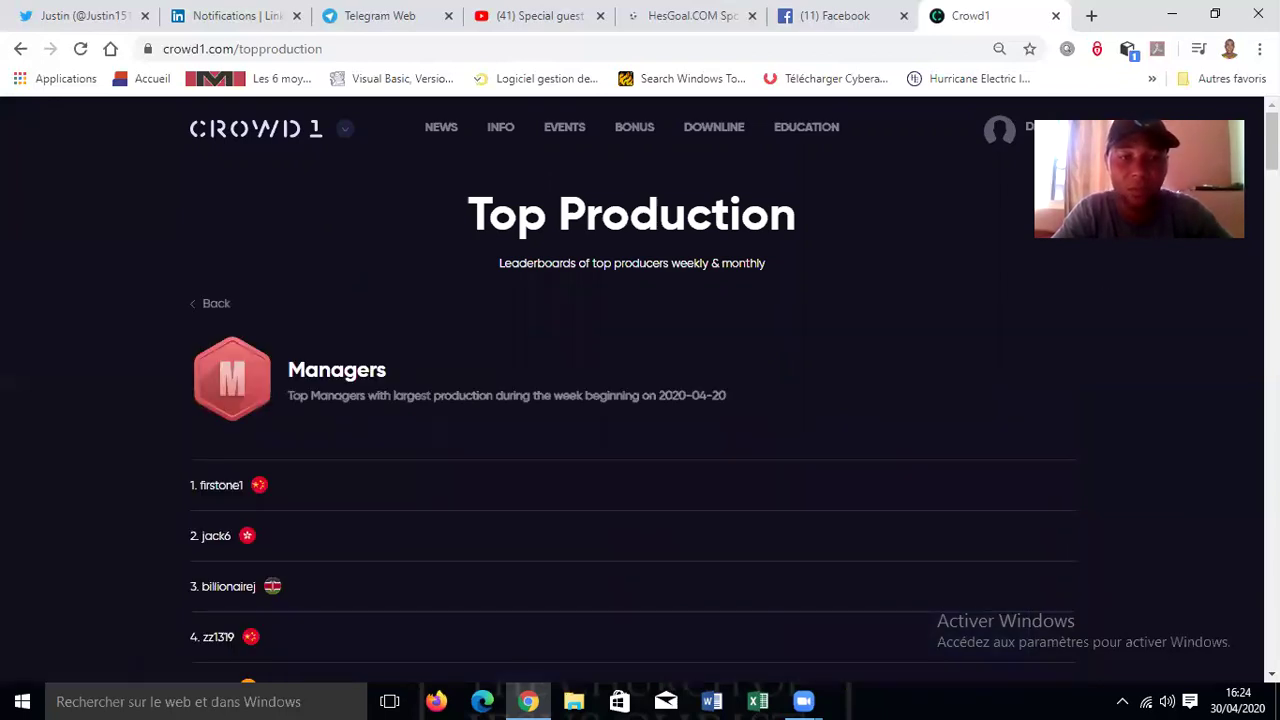
{"action": "scroll", "coordinate": [632, 400], "scroll_direction": "down", "scroll_amount": 17}
{"action": "scroll", "coordinate": [632, 400], "scroll_direction": "down", "scroll_amount": 8}
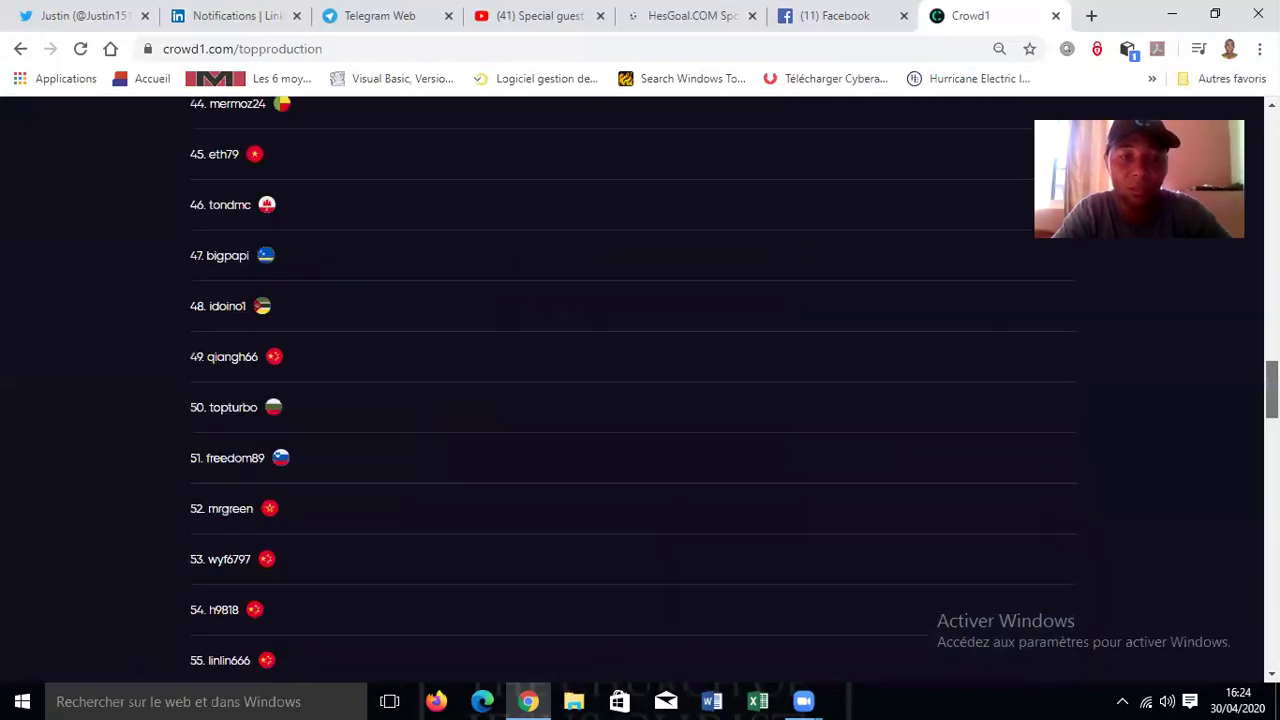
{"action": "scroll", "coordinate": [632, 400], "scroll_direction": "down", "scroll_amount": 8}
{"action": "scroll", "coordinate": [632, 400], "scroll_direction": "down", "scroll_amount": 4}
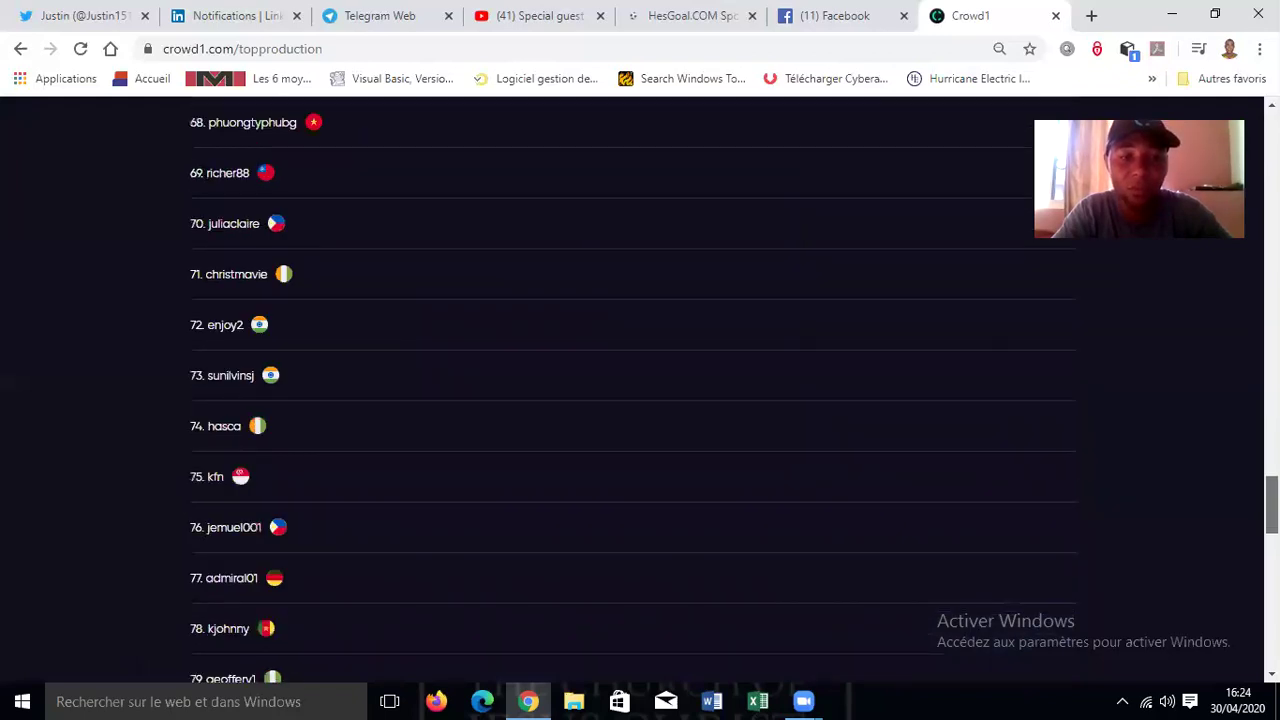
{"action": "scroll", "coordinate": [632, 400], "scroll_direction": "down", "scroll_amount": 3}
{"action": "scroll", "coordinate": [632, 400], "scroll_direction": "up", "scroll_amount": 1}
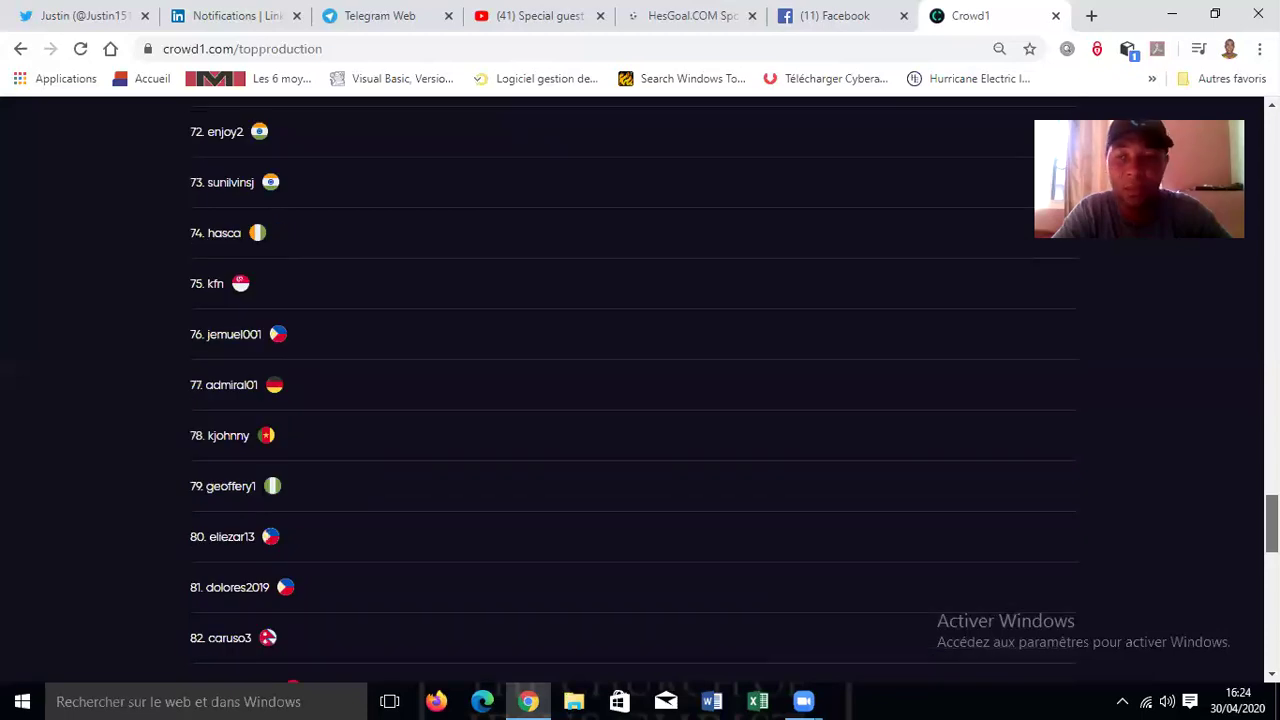
{"action": "scroll", "coordinate": [632, 400], "scroll_direction": "down", "scroll_amount": 6}
{"action": "scroll", "coordinate": [632, 400], "scroll_direction": "up", "scroll_amount": 20}
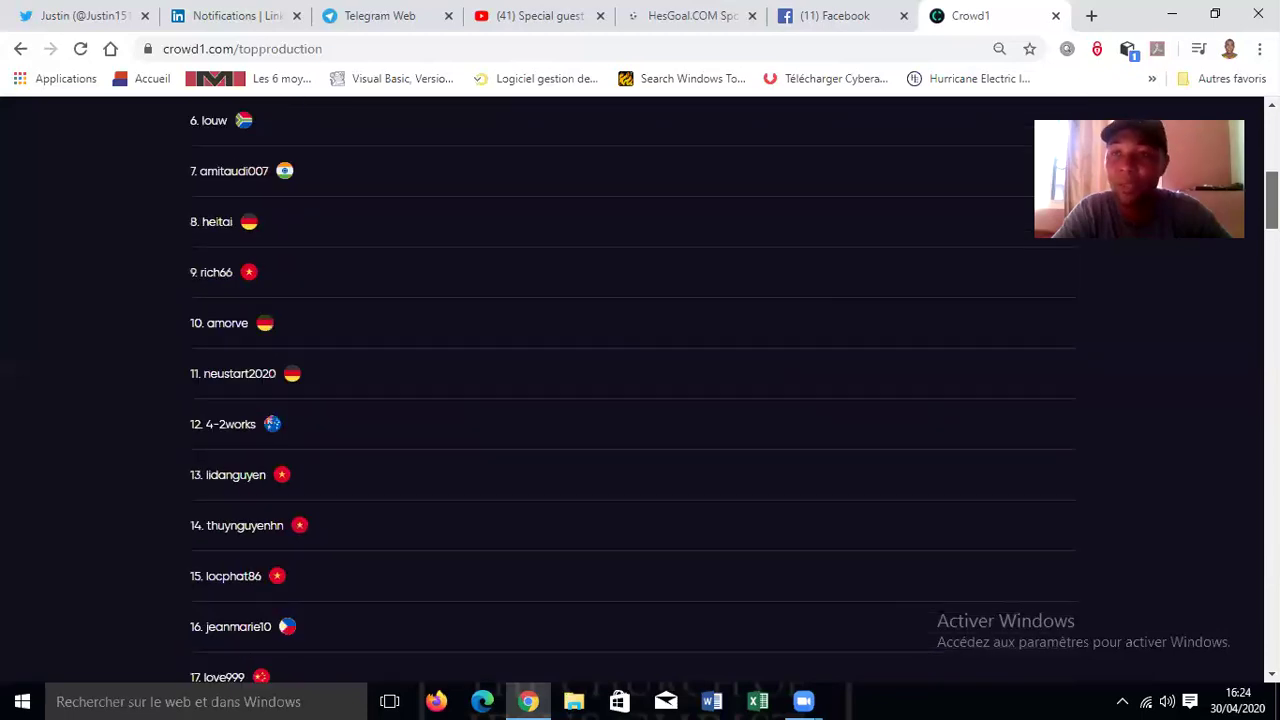
{"action": "scroll", "coordinate": [632, 400], "scroll_direction": "up", "scroll_amount": 6}
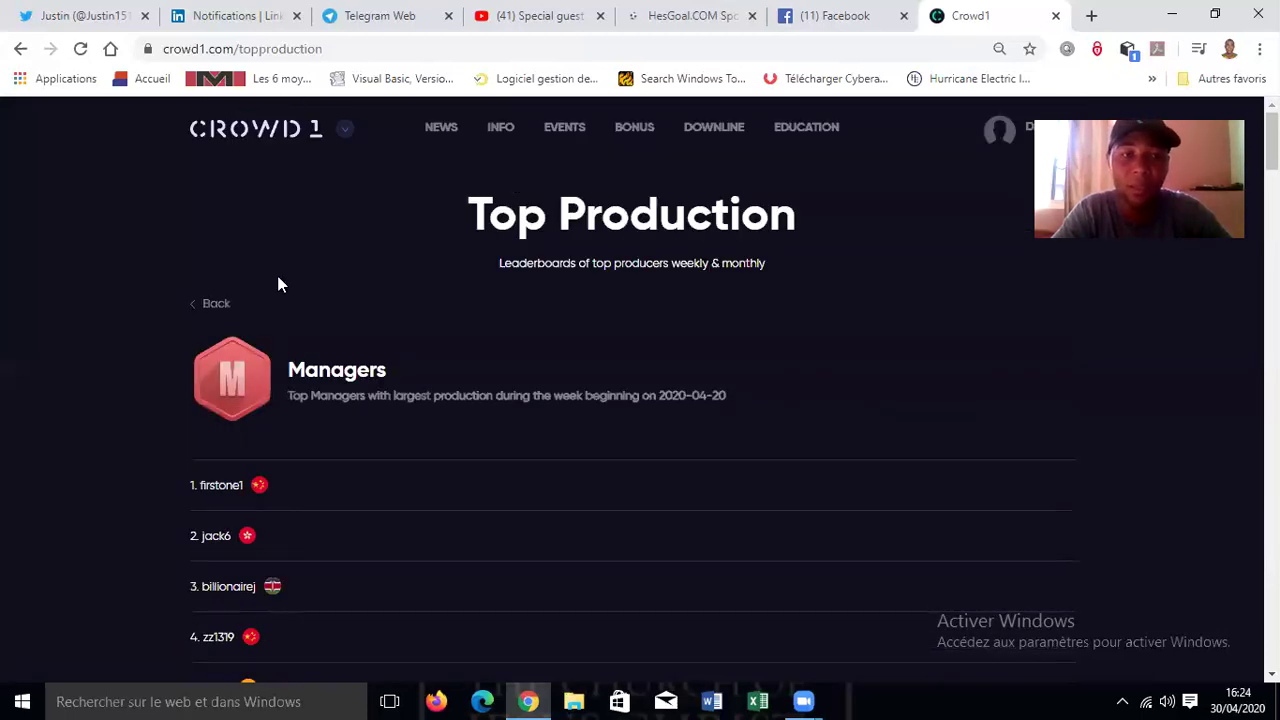
{"action": "left_click", "coordinate": [205, 304]}
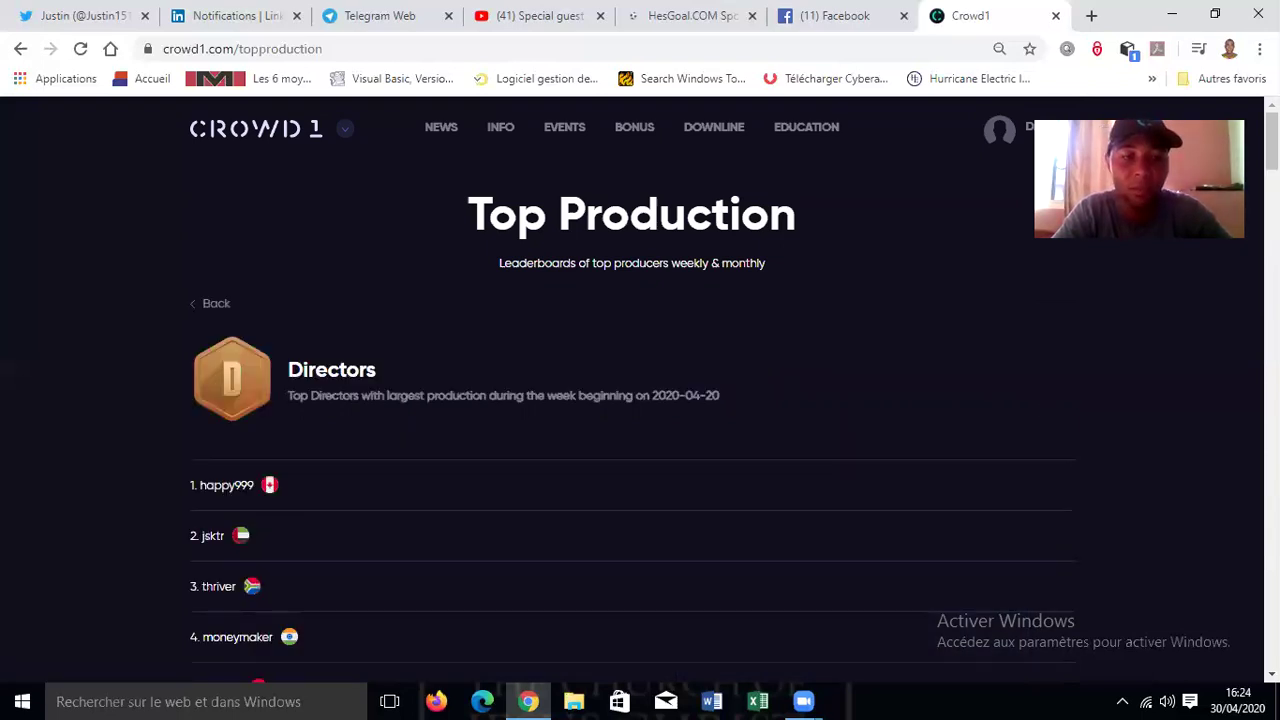
{"action": "scroll", "coordinate": [640, 390], "scroll_direction": "down", "scroll_amount": 6}
{"action": "scroll", "coordinate": [640, 390], "scroll_direction": "down", "scroll_amount": 2}
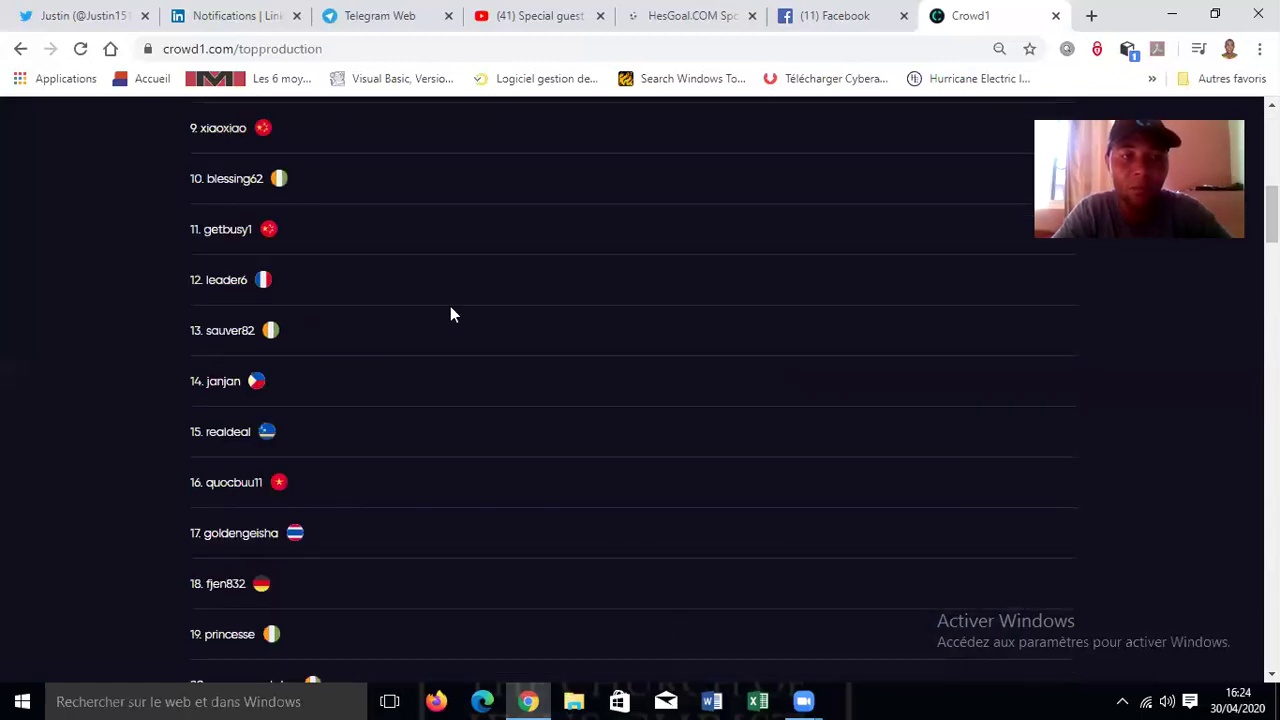
{"action": "scroll", "coordinate": [640, 390], "scroll_direction": "down", "scroll_amount": 3}
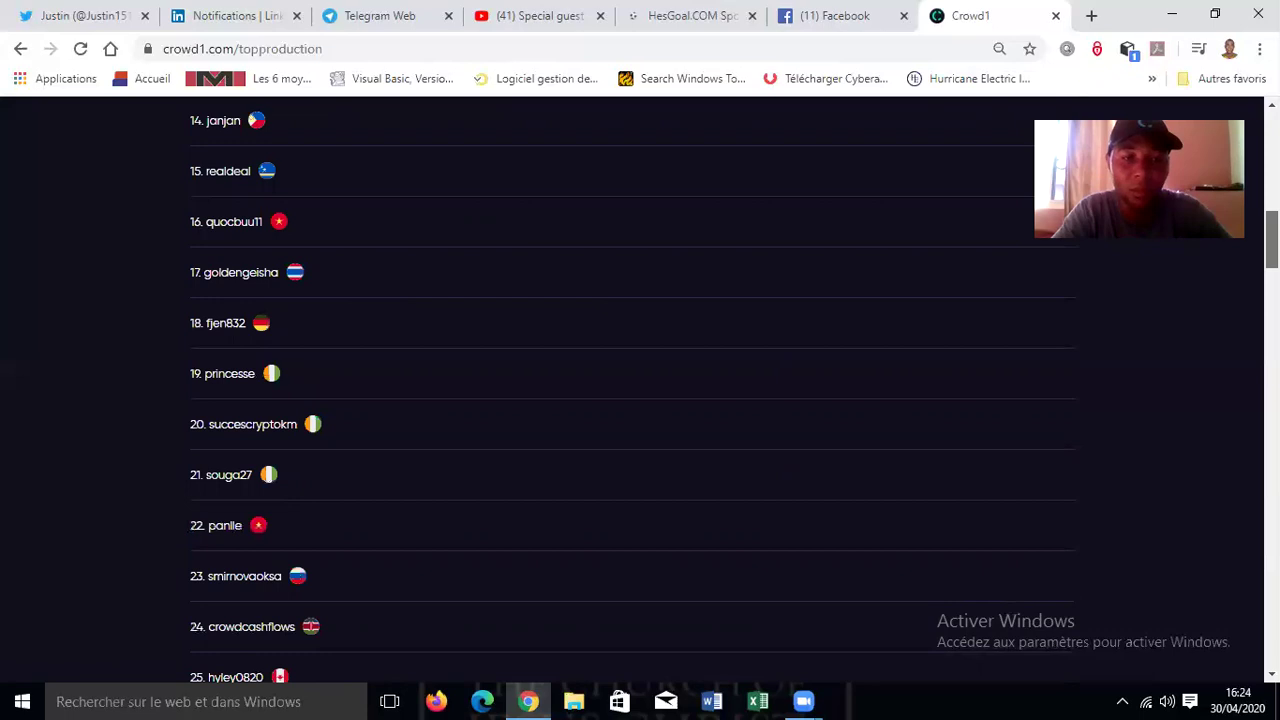
{"action": "scroll", "coordinate": [640, 390], "scroll_direction": "down", "scroll_amount": 1}
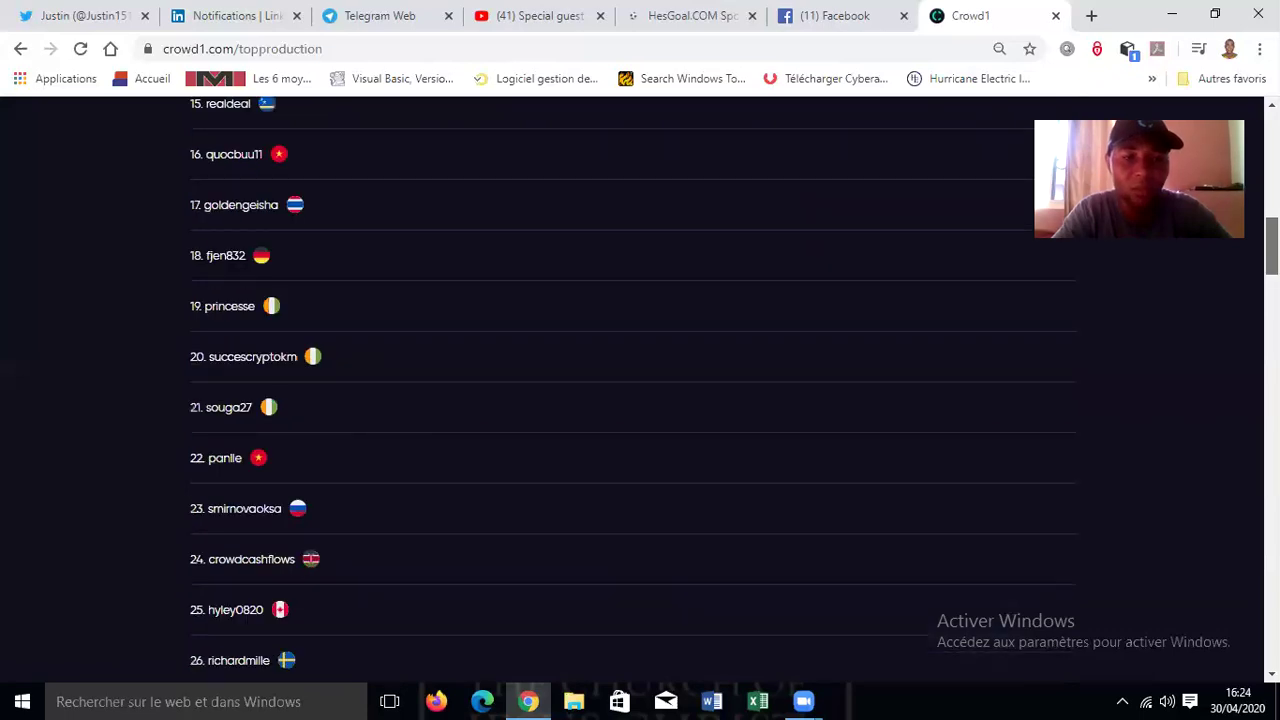
{"action": "scroll", "coordinate": [640, 390], "scroll_direction": "down", "scroll_amount": 2}
{"action": "scroll", "coordinate": [640, 390], "scroll_direction": "down", "scroll_amount": 7}
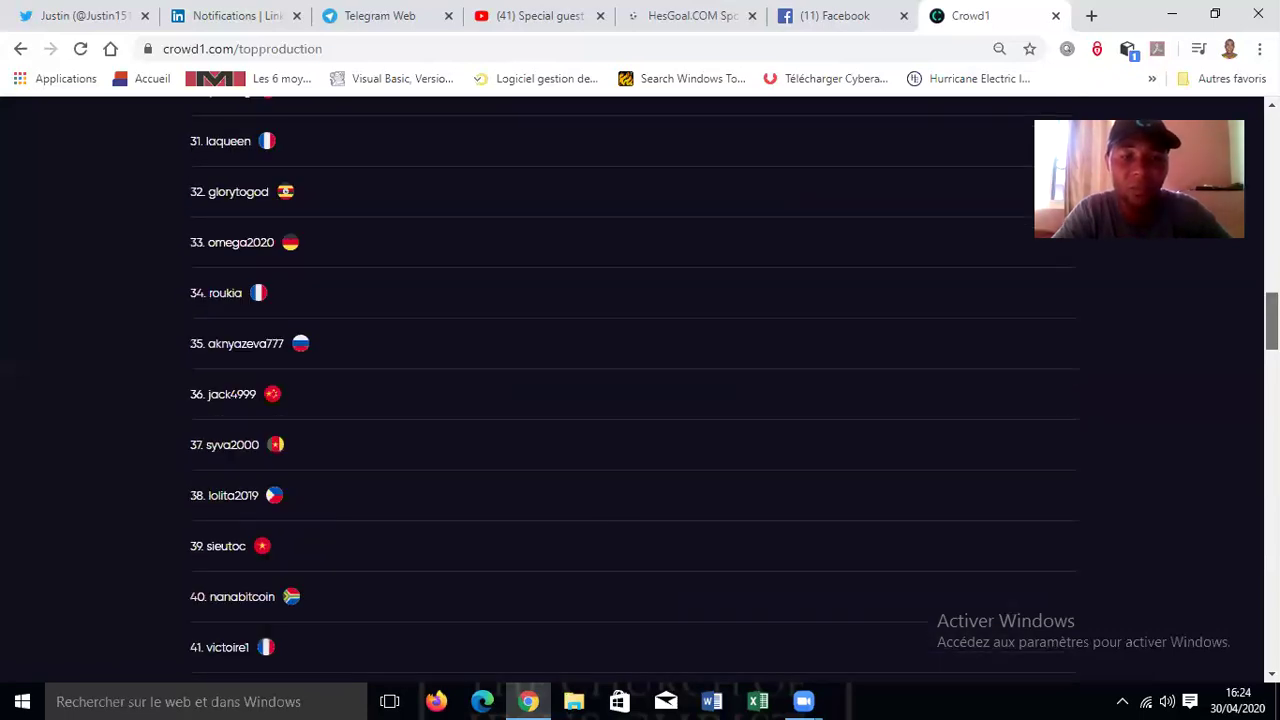
{"action": "scroll", "coordinate": [640, 390], "scroll_direction": "down", "scroll_amount": 7}
{"action": "scroll", "coordinate": [640, 390], "scroll_direction": "down", "scroll_amount": 7}
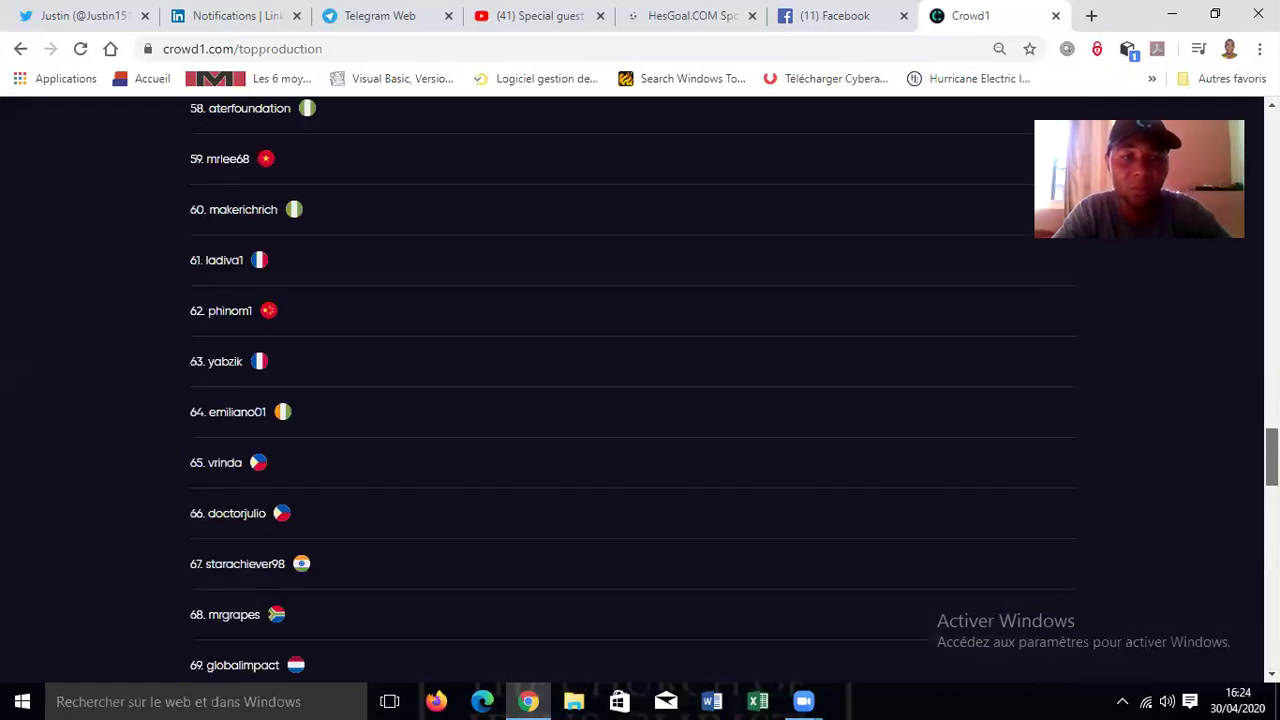
{"action": "scroll", "coordinate": [640, 390], "scroll_direction": "down", "scroll_amount": 4}
{"action": "scroll", "coordinate": [640, 390], "scroll_direction": "up", "scroll_amount": 3}
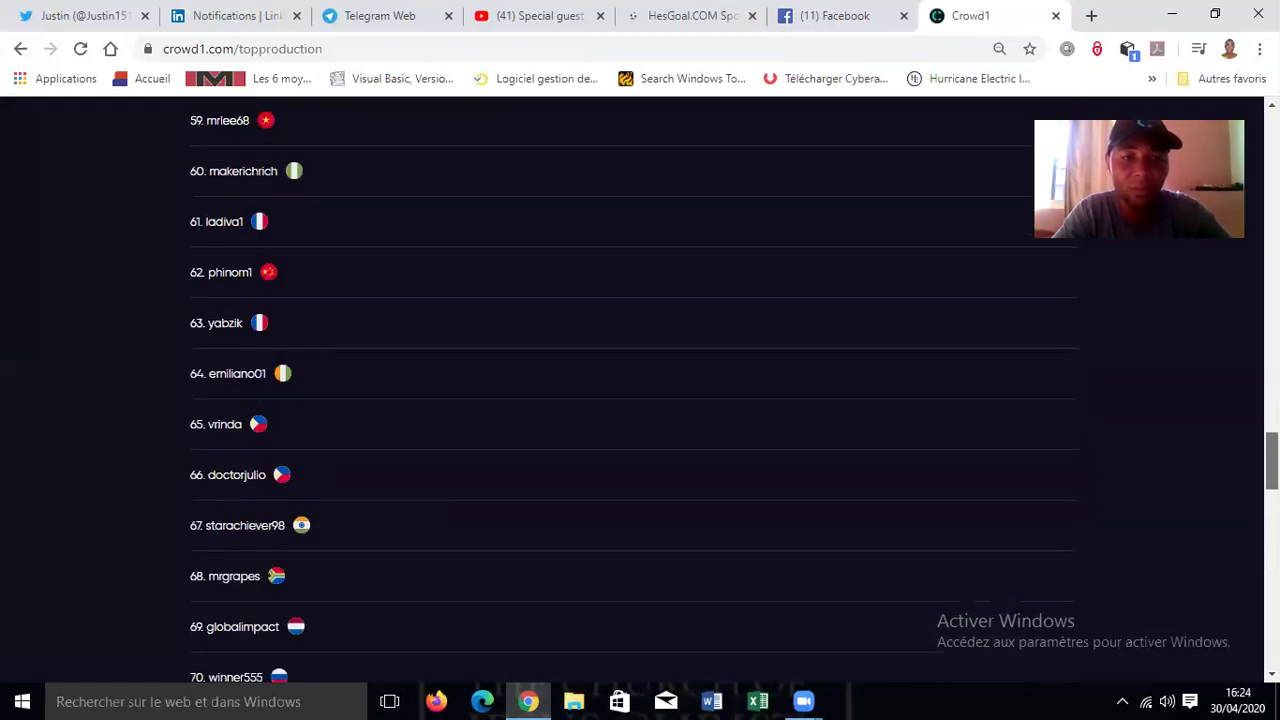
{"action": "scroll", "coordinate": [640, 390], "scroll_direction": "down", "scroll_amount": 4}
{"action": "scroll", "coordinate": [463, 255], "scroll_direction": "up", "scroll_amount": 20}
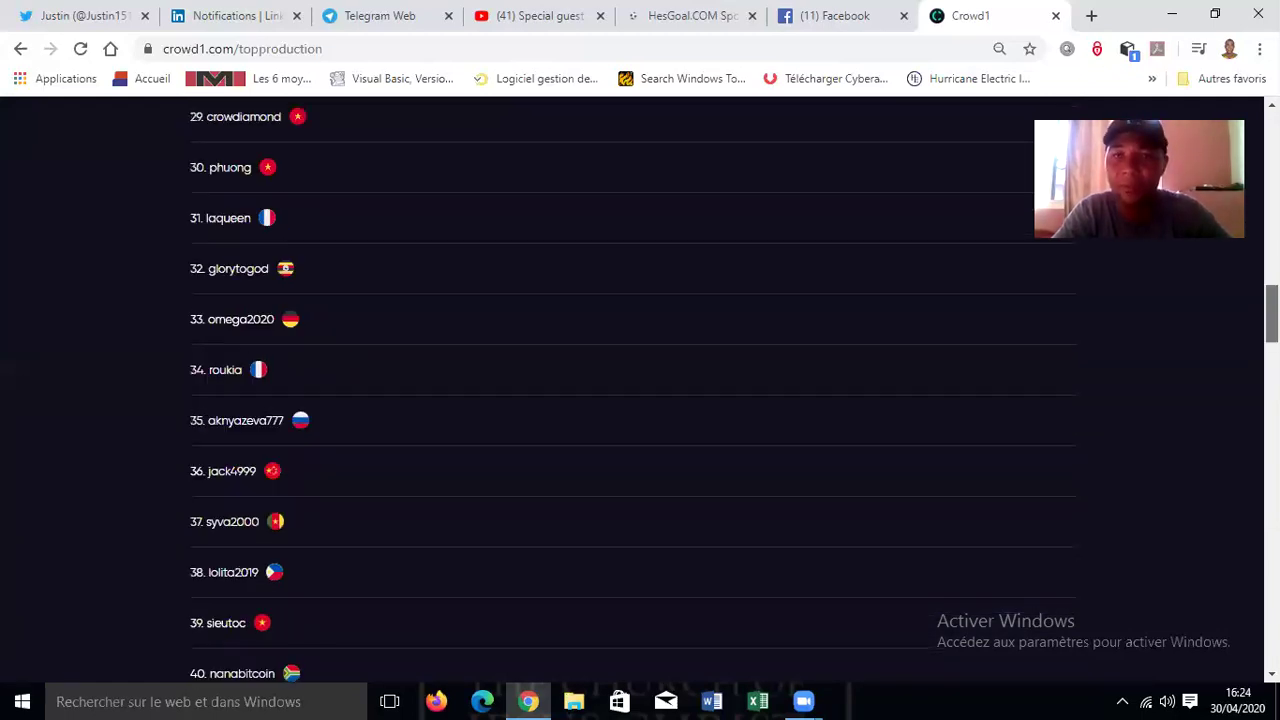
{"action": "scroll", "coordinate": [463, 255], "scroll_direction": "up", "scroll_amount": 17}
{"action": "left_click", "coordinate": [216, 305]}
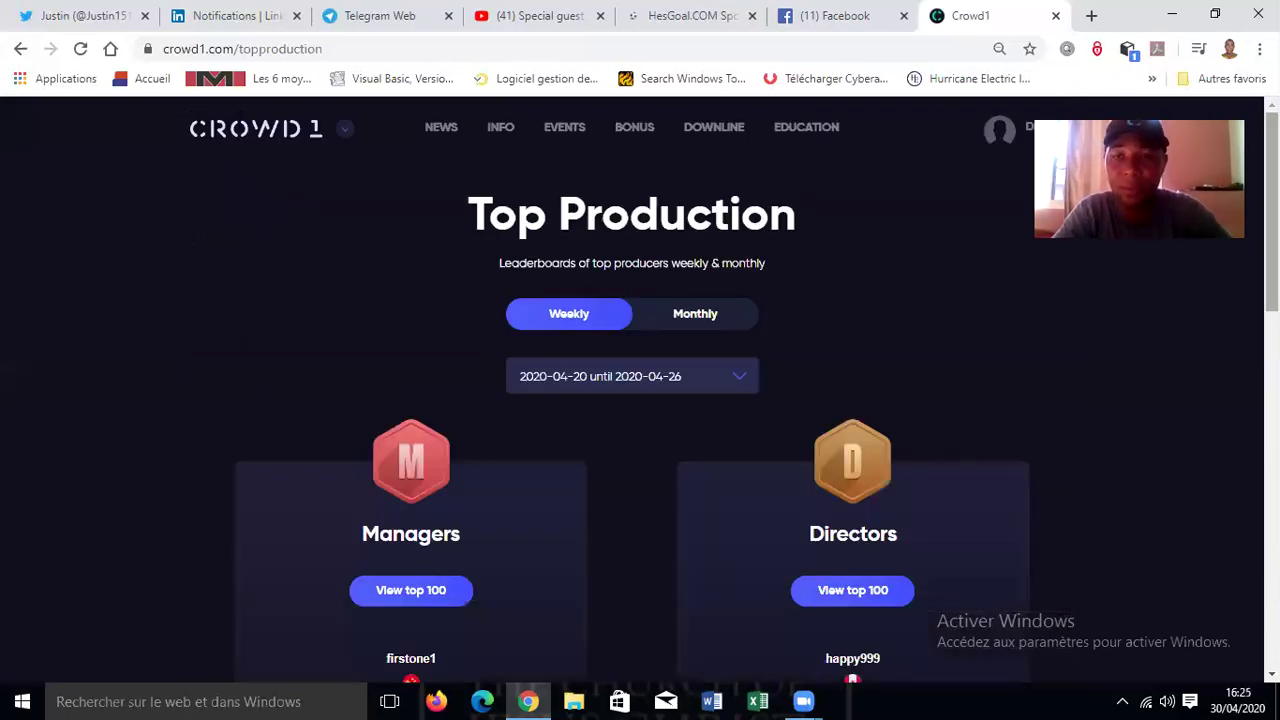
- Show the Presidents & Senior Presidents top 100 for the week beginning 2020-04-20
{"action": "scroll", "coordinate": [632, 420], "scroll_direction": "down", "scroll_amount": 2}
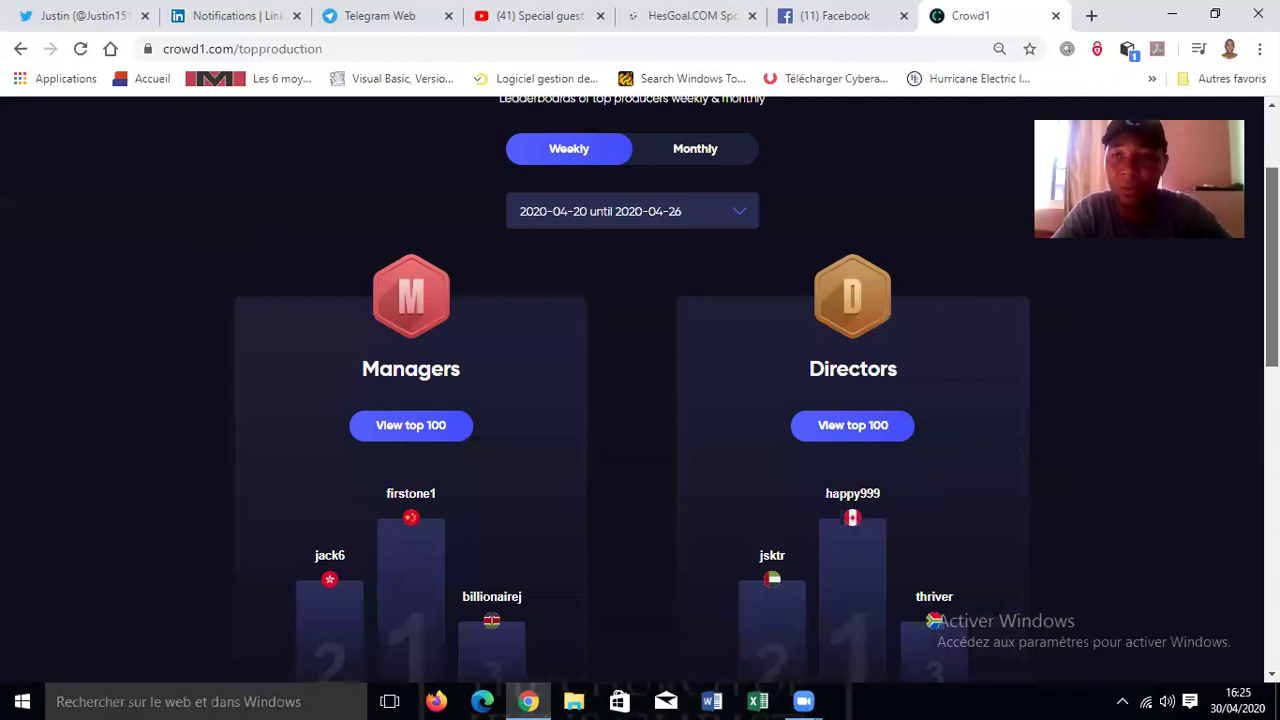
{"action": "scroll", "coordinate": [640, 390], "scroll_direction": "down", "scroll_amount": 1}
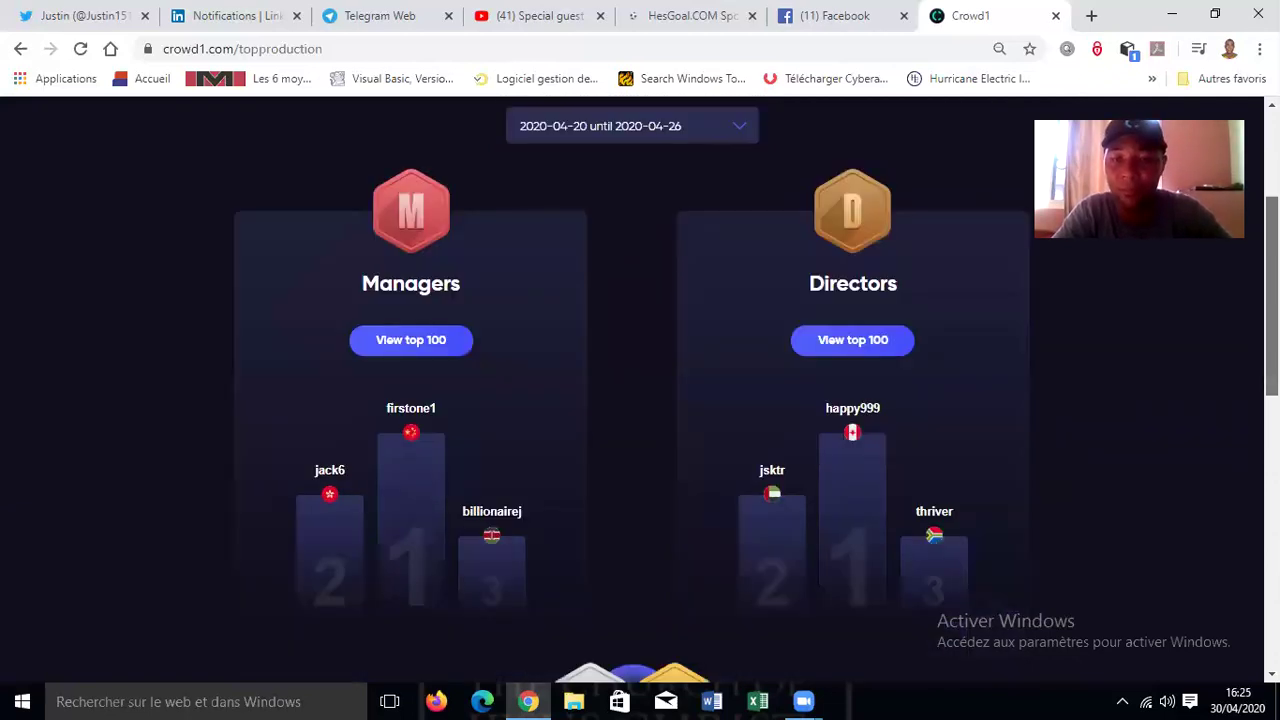
{"action": "scroll", "coordinate": [640, 390], "scroll_direction": "down", "scroll_amount": 3}
{"action": "scroll", "coordinate": [640, 390], "scroll_direction": "down", "scroll_amount": 1}
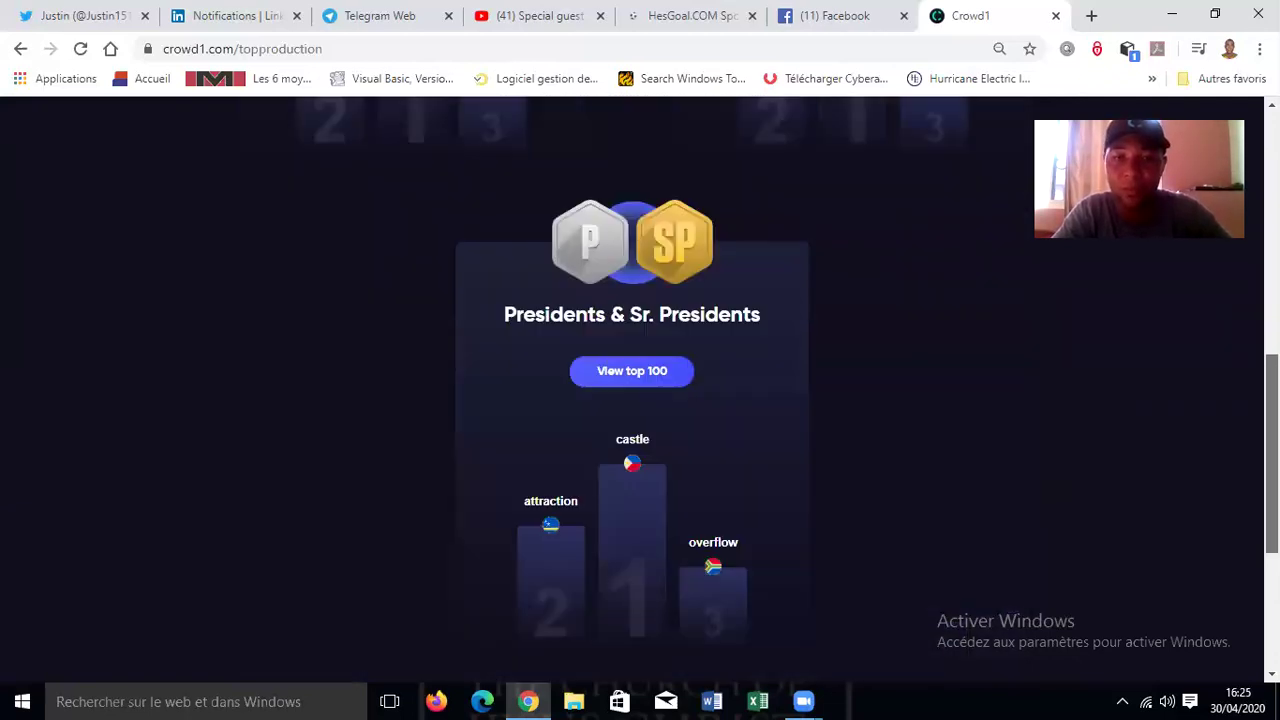
{"action": "left_click", "coordinate": [632, 371]}
{"action": "scroll", "coordinate": [632, 390], "scroll_direction": "down", "scroll_amount": 2}
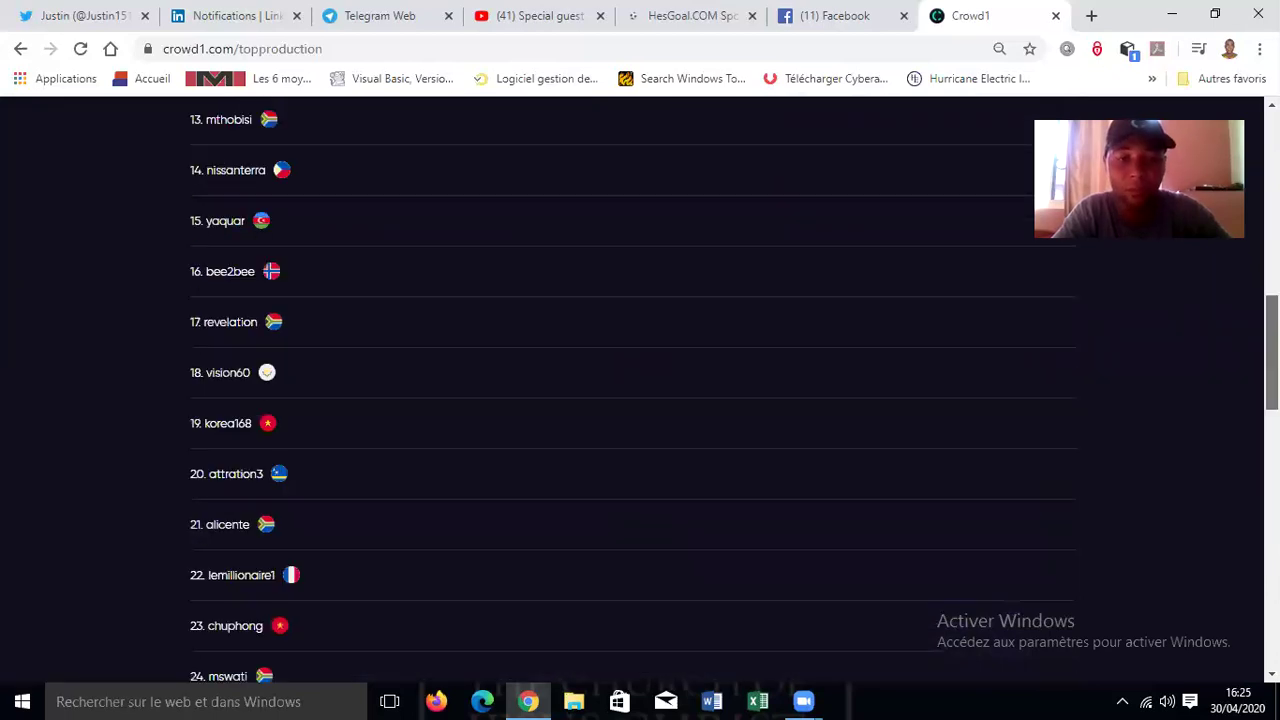
{"action": "scroll", "coordinate": [632, 390], "scroll_direction": "down", "scroll_amount": 6}
{"action": "scroll", "coordinate": [632, 390], "scroll_direction": "up", "scroll_amount": 8}
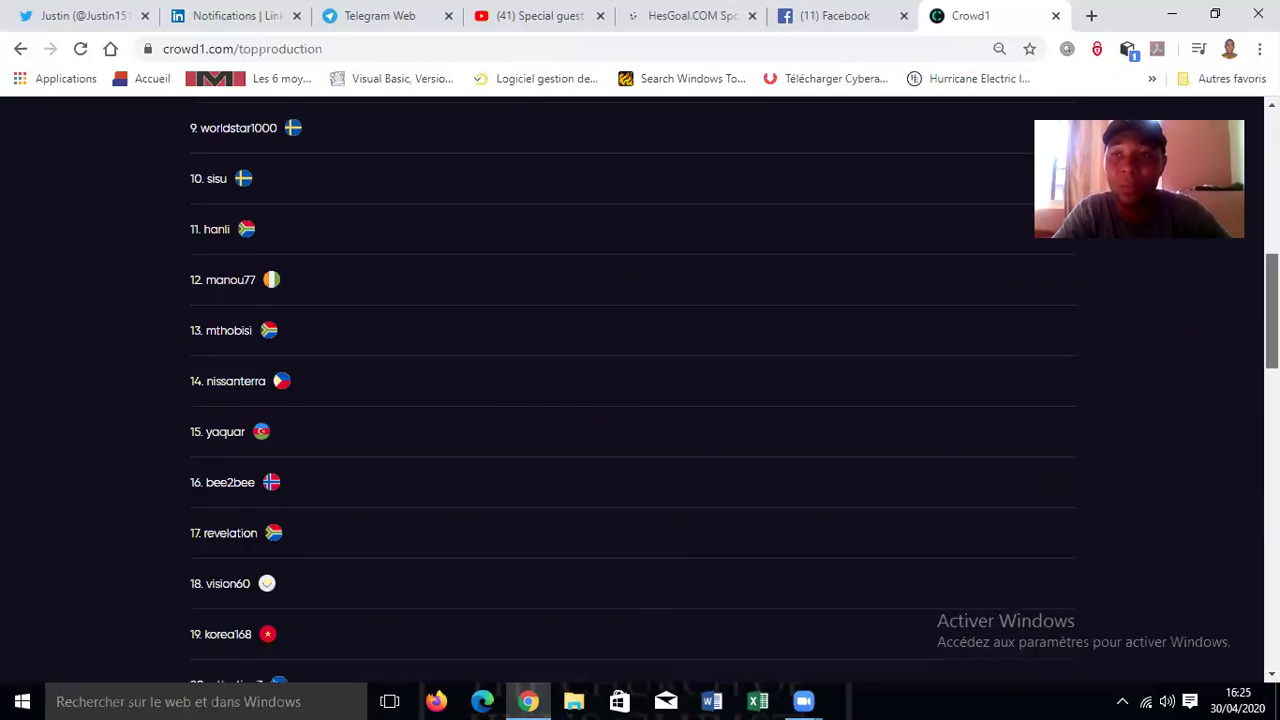
{"action": "scroll", "coordinate": [632, 390], "scroll_direction": "up", "scroll_amount": 7}
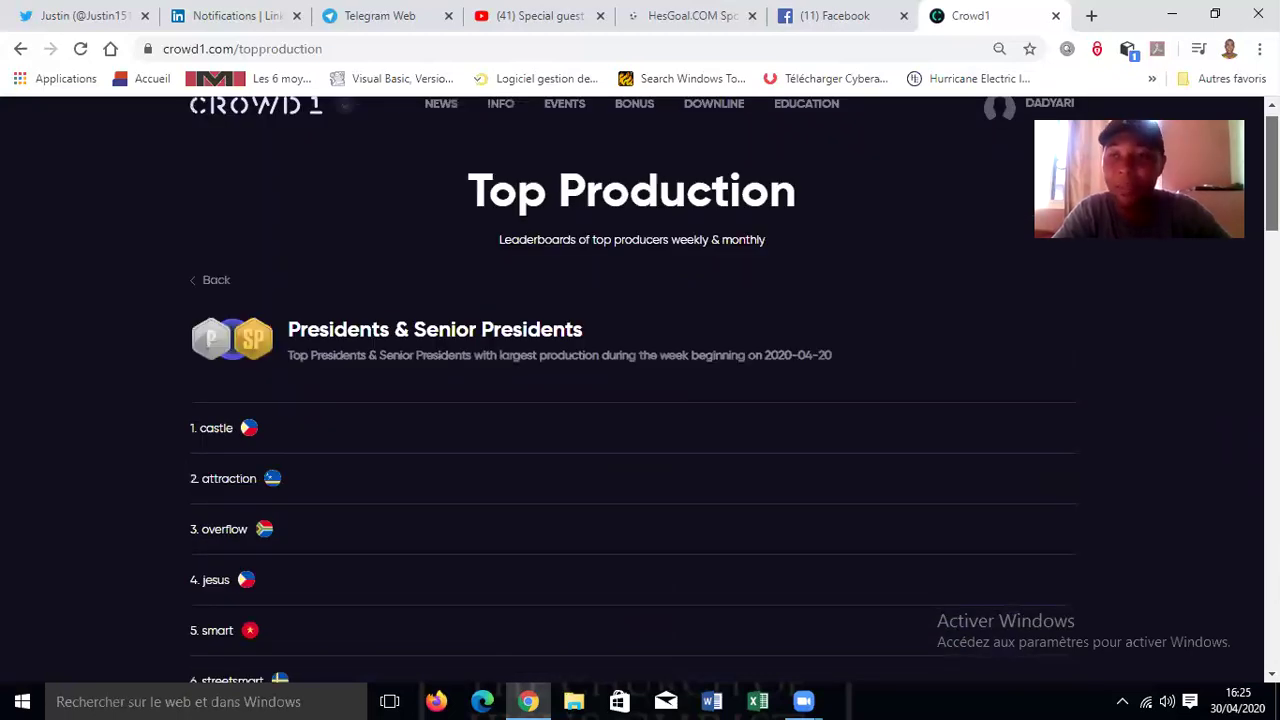
{"action": "scroll", "coordinate": [851, 283], "scroll_direction": "up", "scroll_amount": 1}
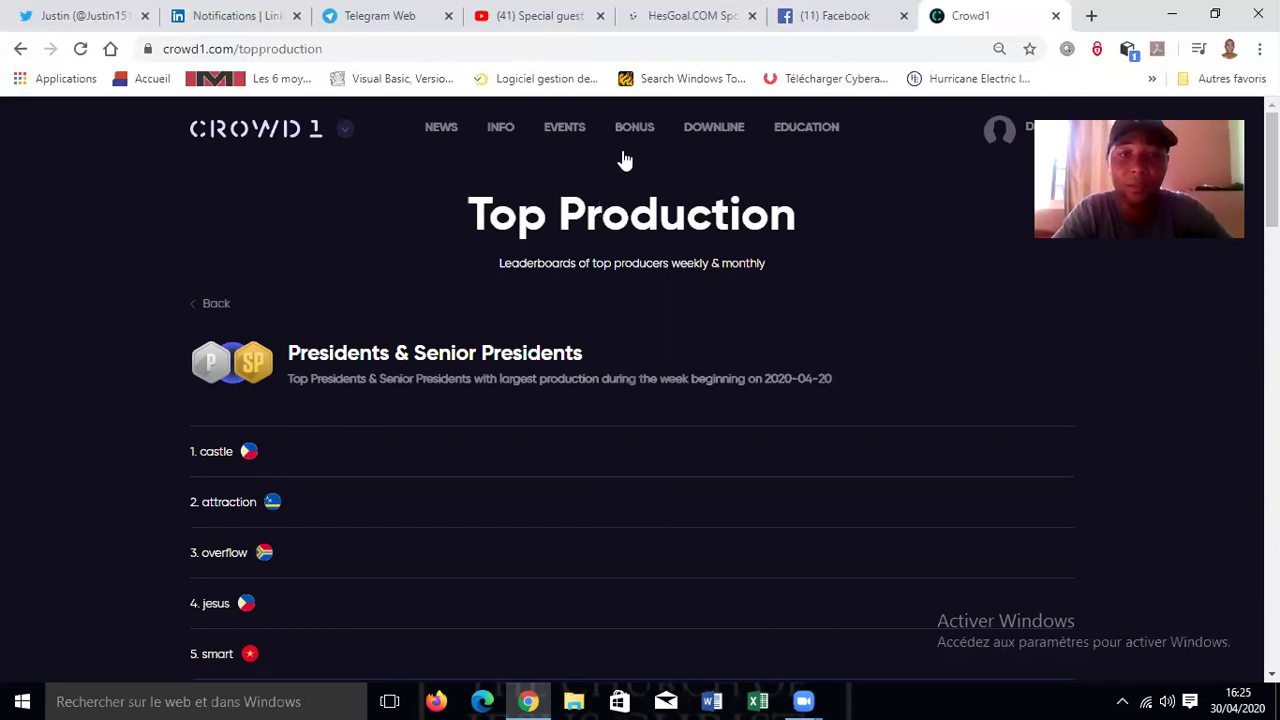
{"action": "mouse_move", "coordinate": [624, 152]}
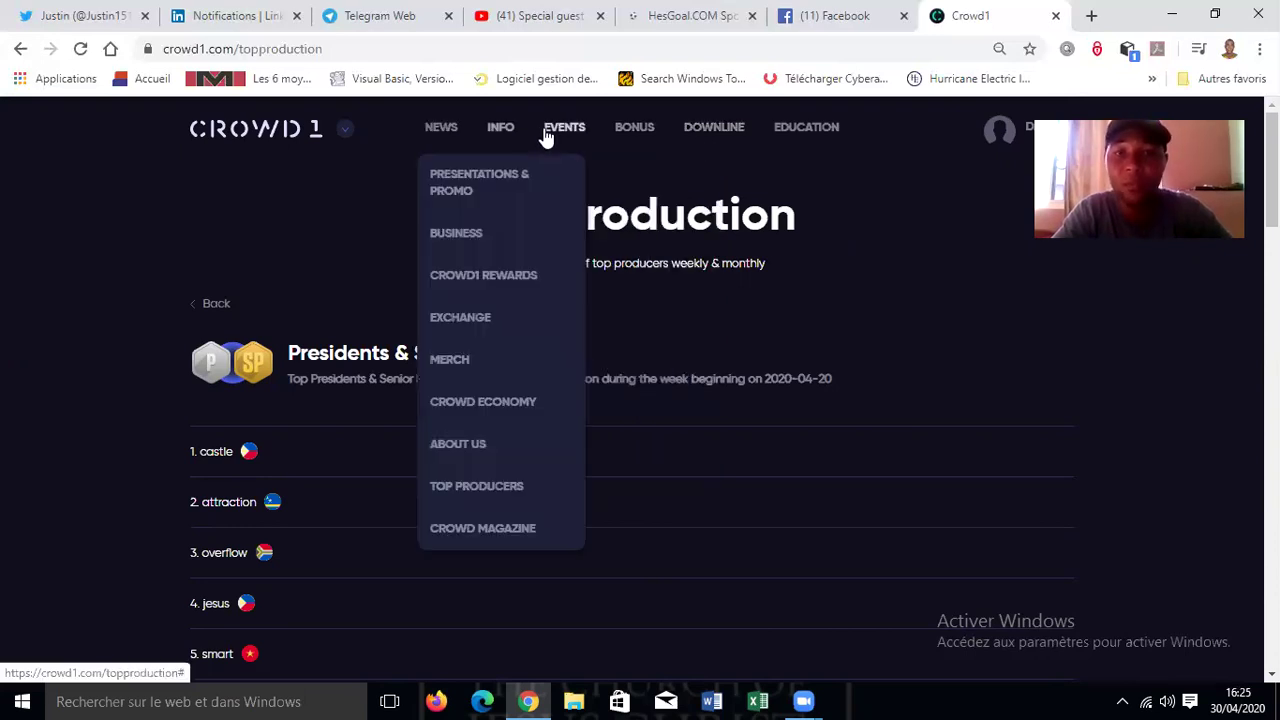
{"action": "mouse_move", "coordinate": [565, 137]}
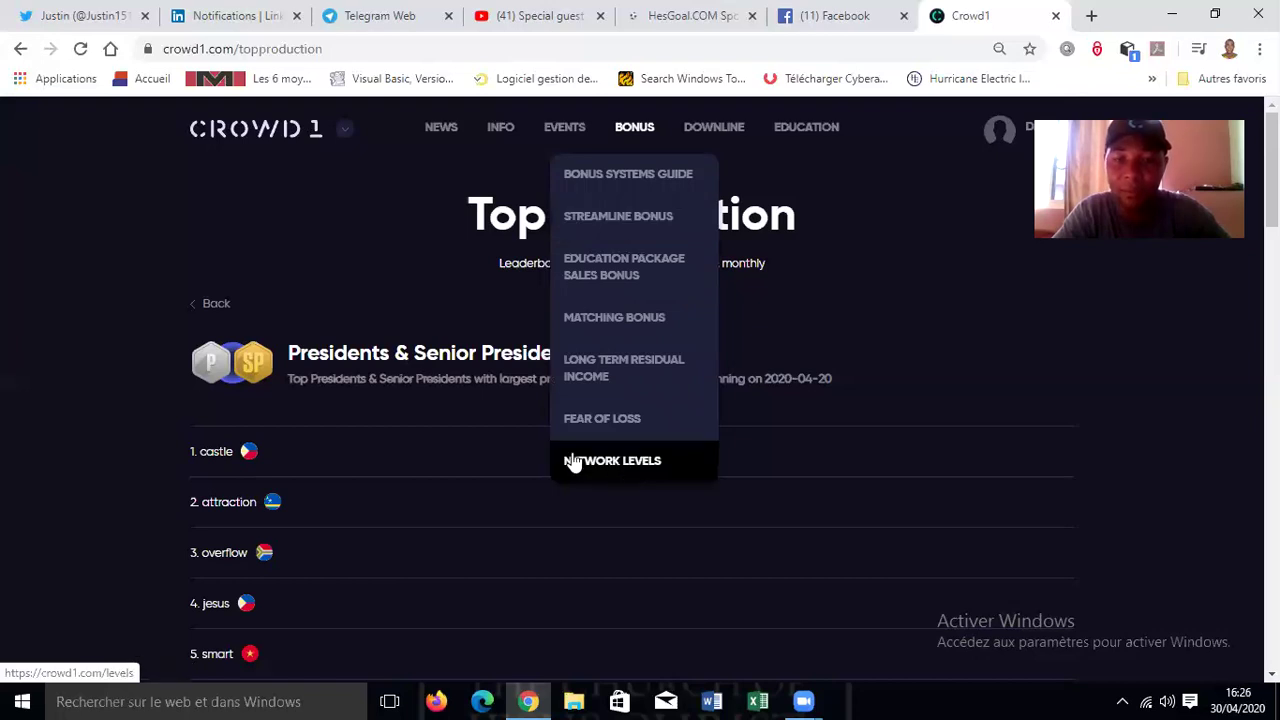
{"action": "left_click", "coordinate": [626, 468]}
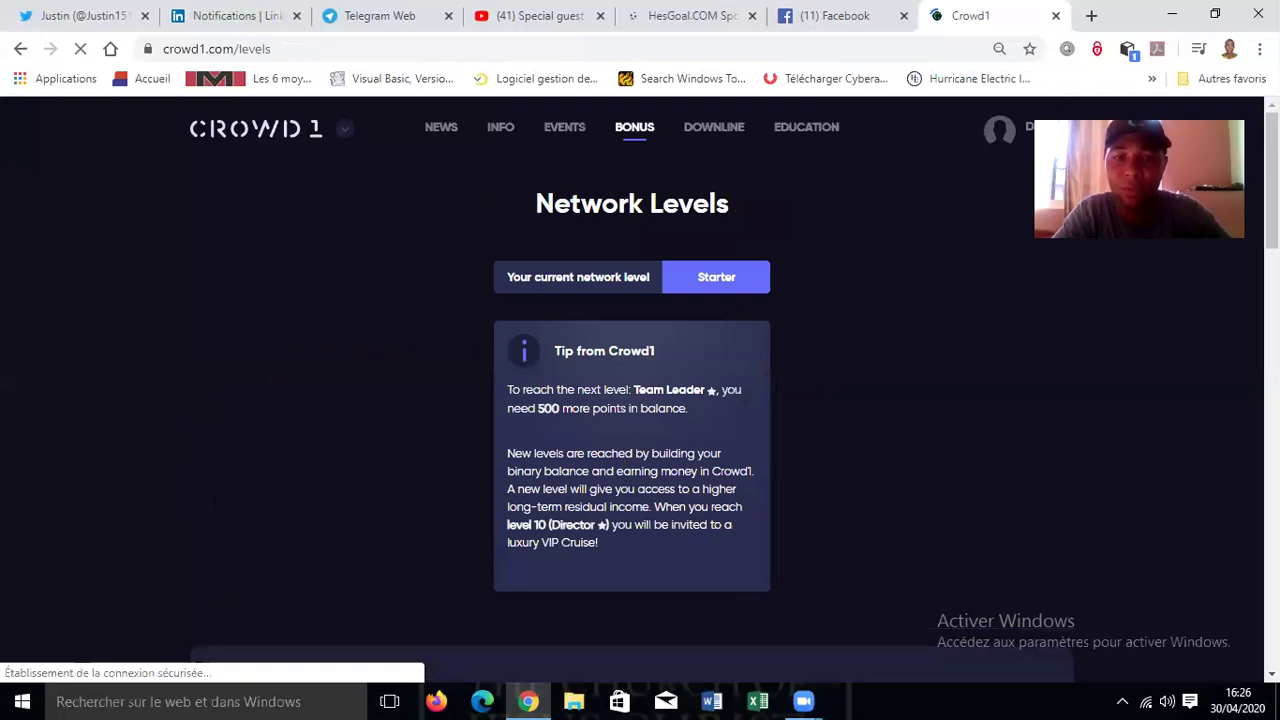
- Scroll the Network Levels table down to Ambassador, then jump back to the top
{"action": "scroll", "coordinate": [632, 375], "scroll_direction": "down", "scroll_amount": 2}
{"action": "scroll", "coordinate": [632, 390], "scroll_direction": "down", "scroll_amount": 2}
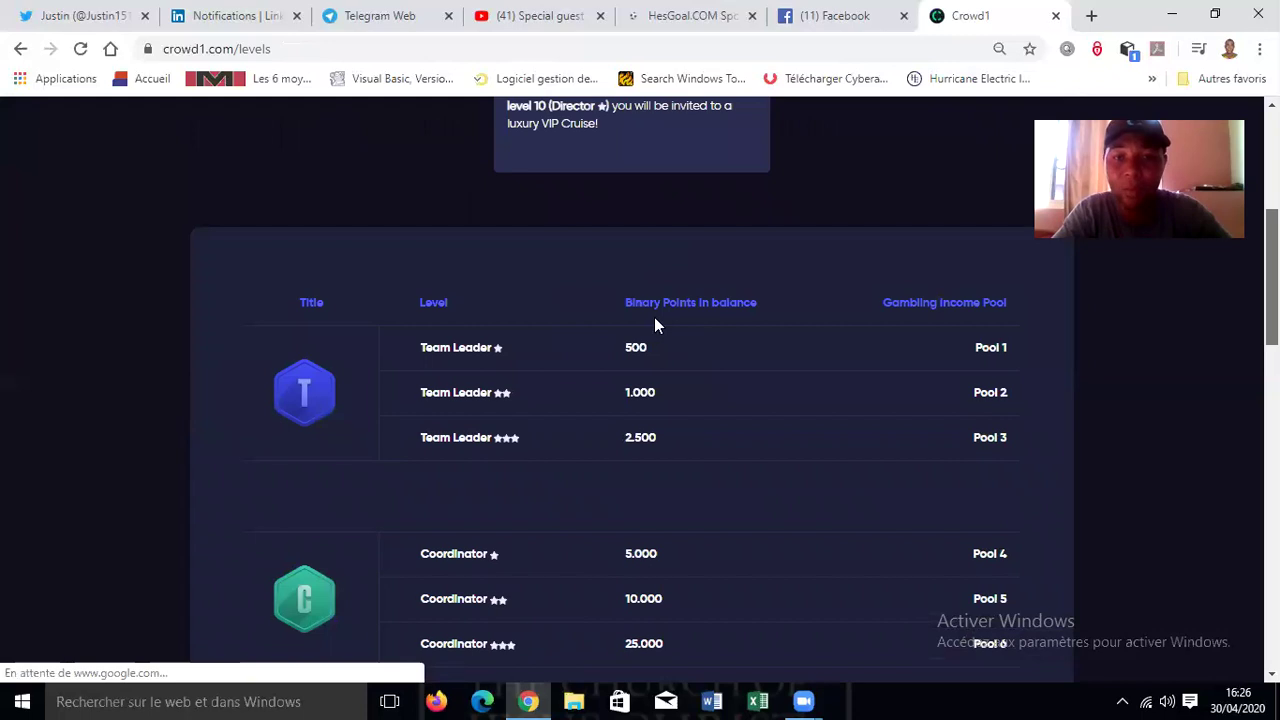
{"action": "scroll", "coordinate": [630, 310], "scroll_direction": "down", "scroll_amount": 1}
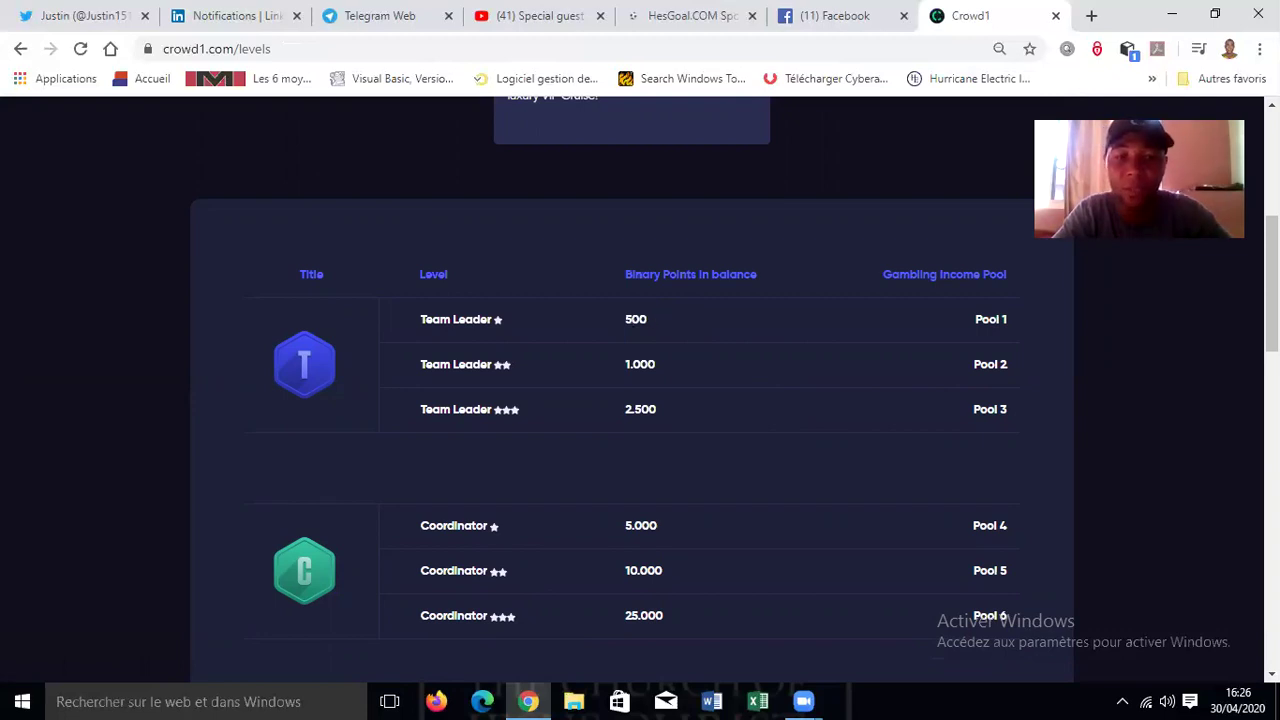
{"action": "scroll", "coordinate": [700, 290], "scroll_direction": "down", "scroll_amount": 2}
{"action": "scroll", "coordinate": [330, 490], "scroll_direction": "down", "scroll_amount": 1}
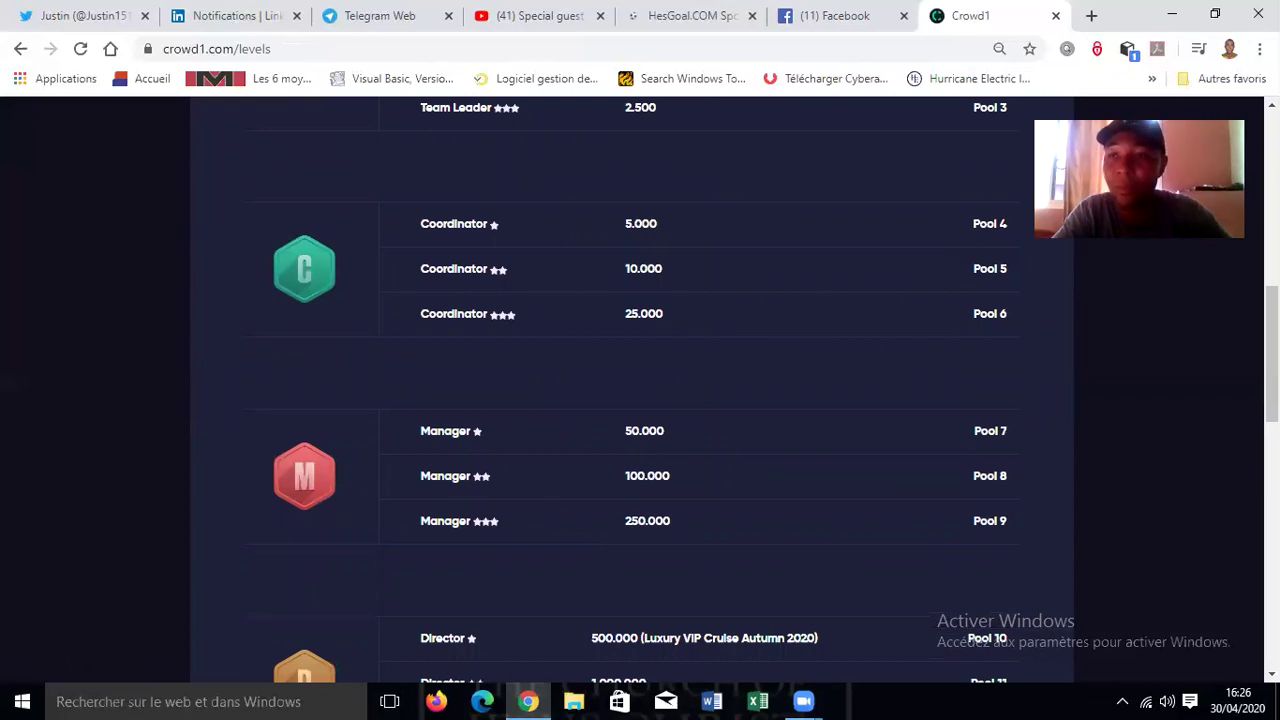
{"action": "scroll", "coordinate": [640, 390], "scroll_direction": "down", "scroll_amount": 2}
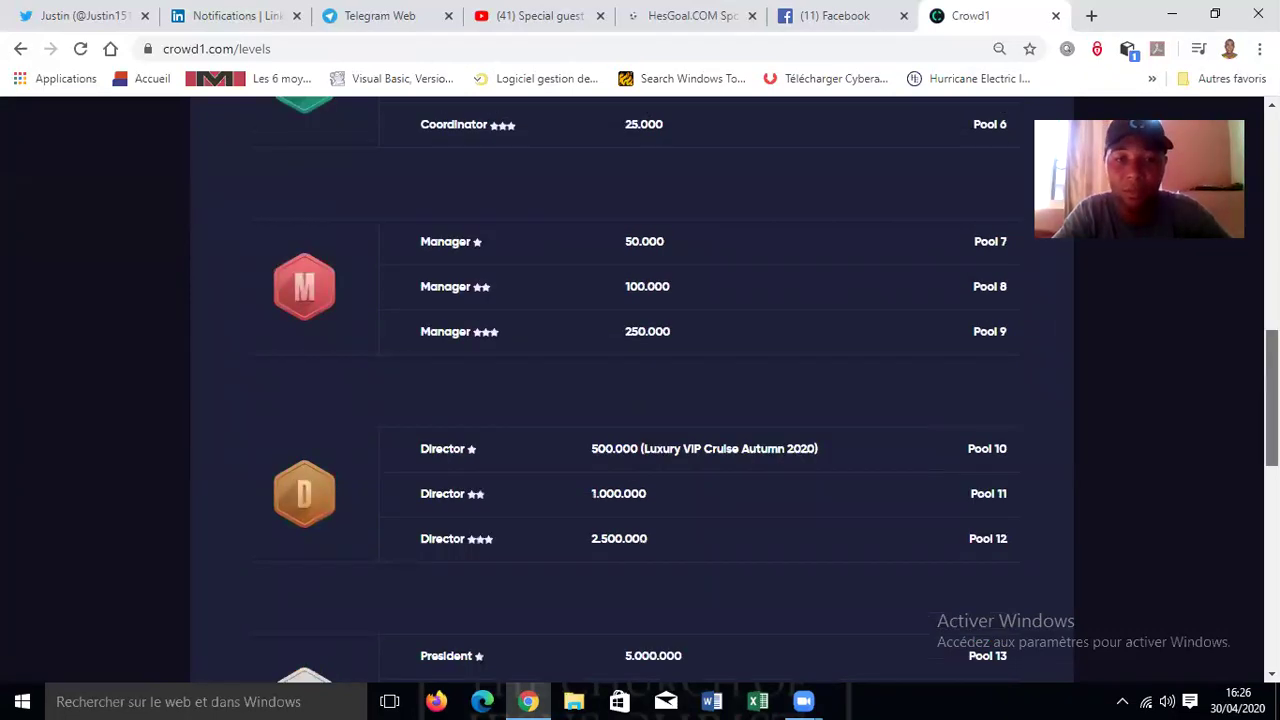
{"action": "scroll", "coordinate": [640, 390], "scroll_direction": "down", "scroll_amount": 2}
{"action": "scroll", "coordinate": [640, 390], "scroll_direction": "down", "scroll_amount": 1}
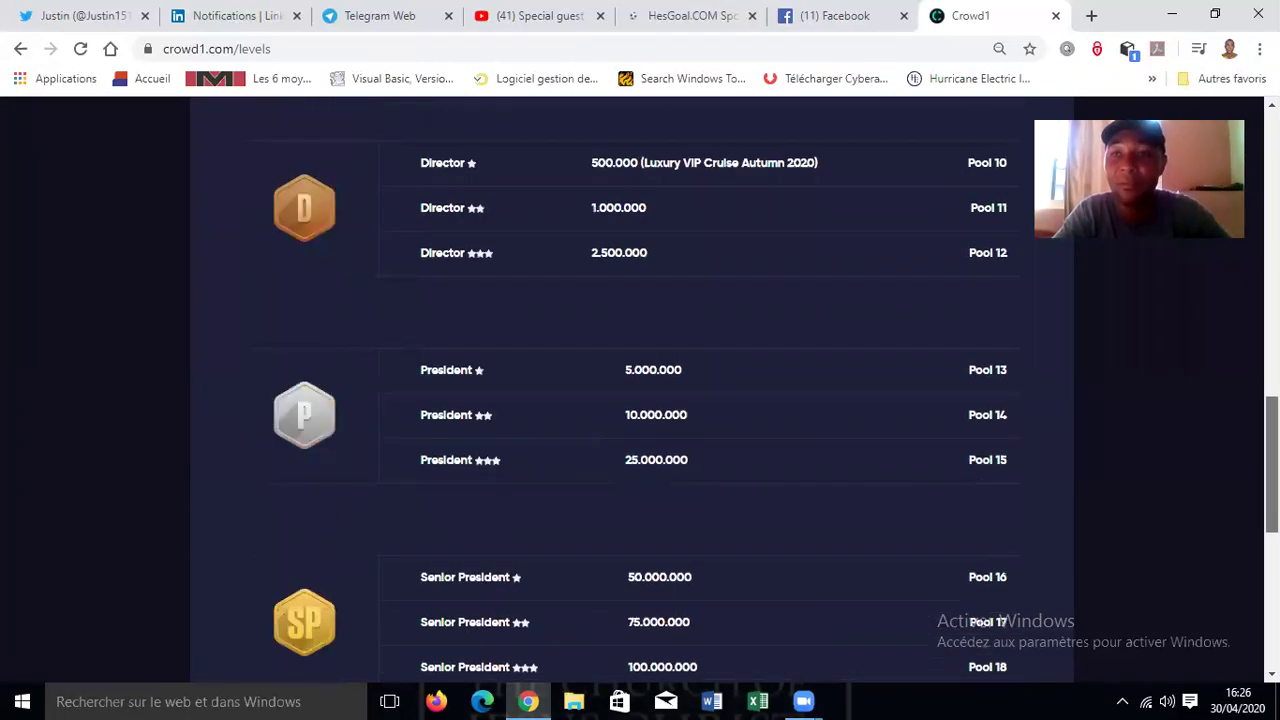
{"action": "scroll", "coordinate": [640, 390], "scroll_direction": "down", "scroll_amount": 1}
{"action": "scroll", "coordinate": [640, 390], "scroll_direction": "down", "scroll_amount": 1}
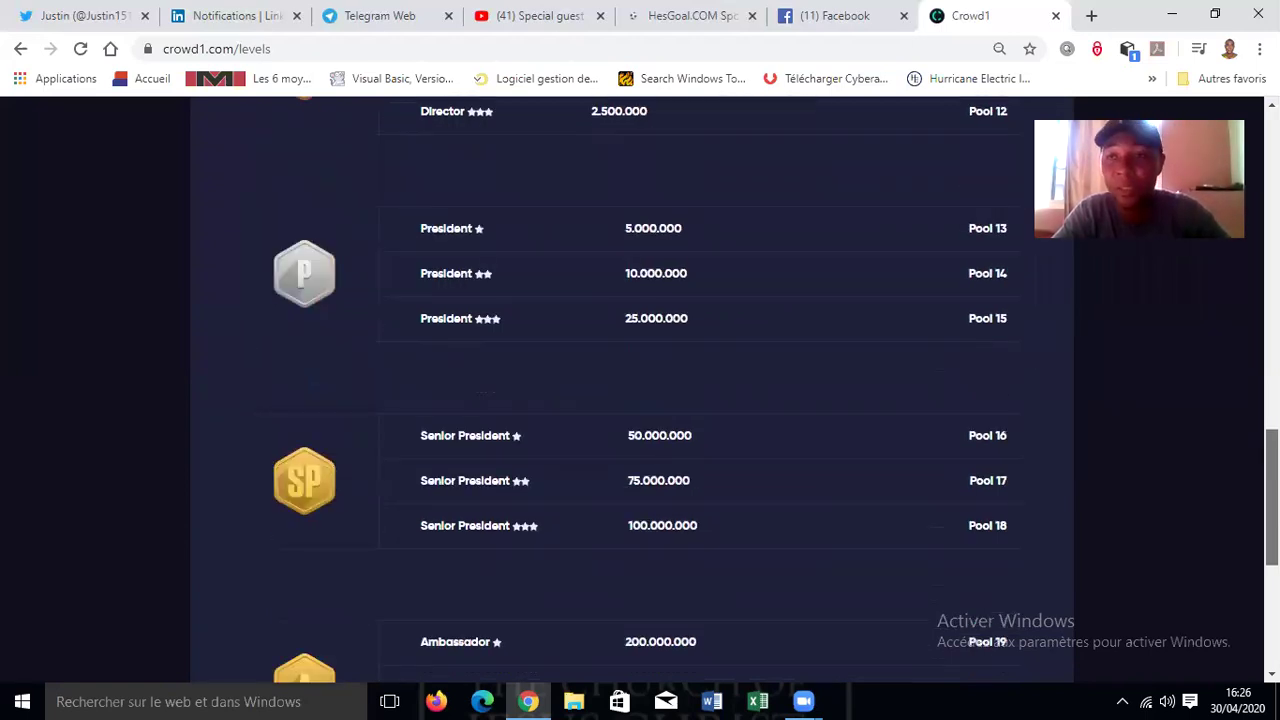
{"action": "scroll", "coordinate": [640, 390], "scroll_direction": "down", "scroll_amount": 1}
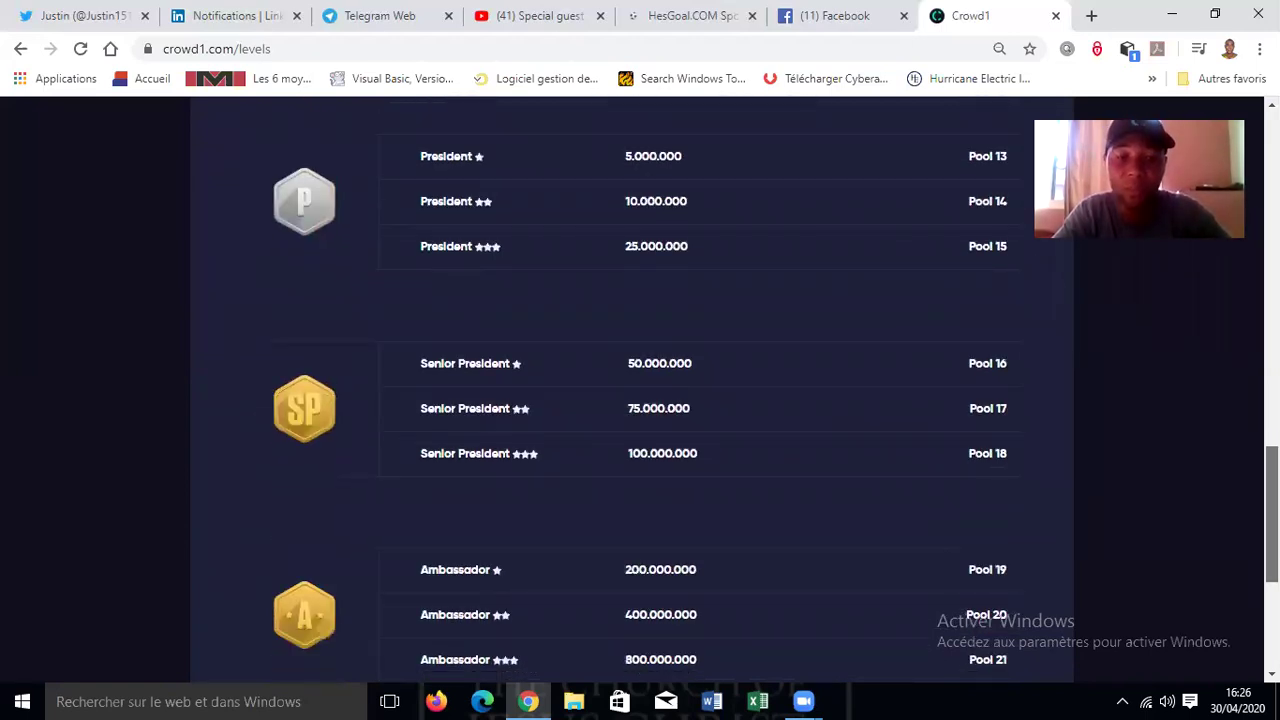
{"action": "scroll", "coordinate": [707, 458], "scroll_direction": "down", "scroll_amount": 2}
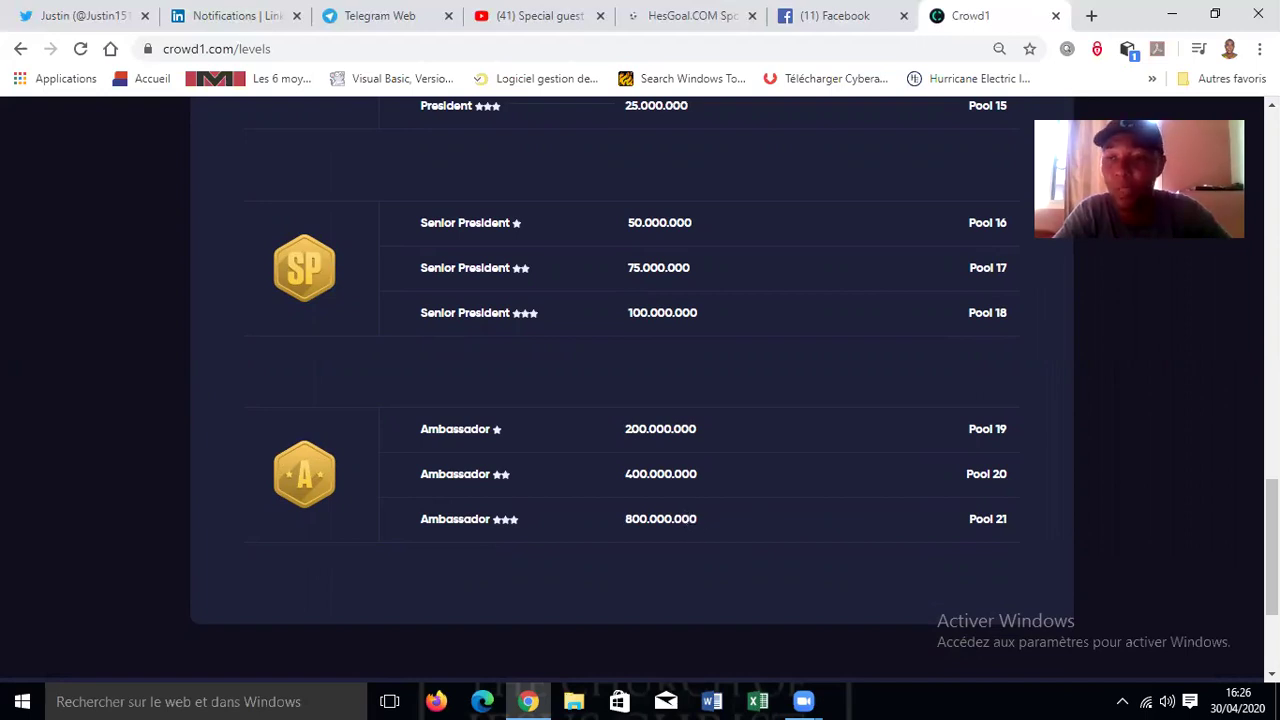
{"action": "key", "text": "Home"}
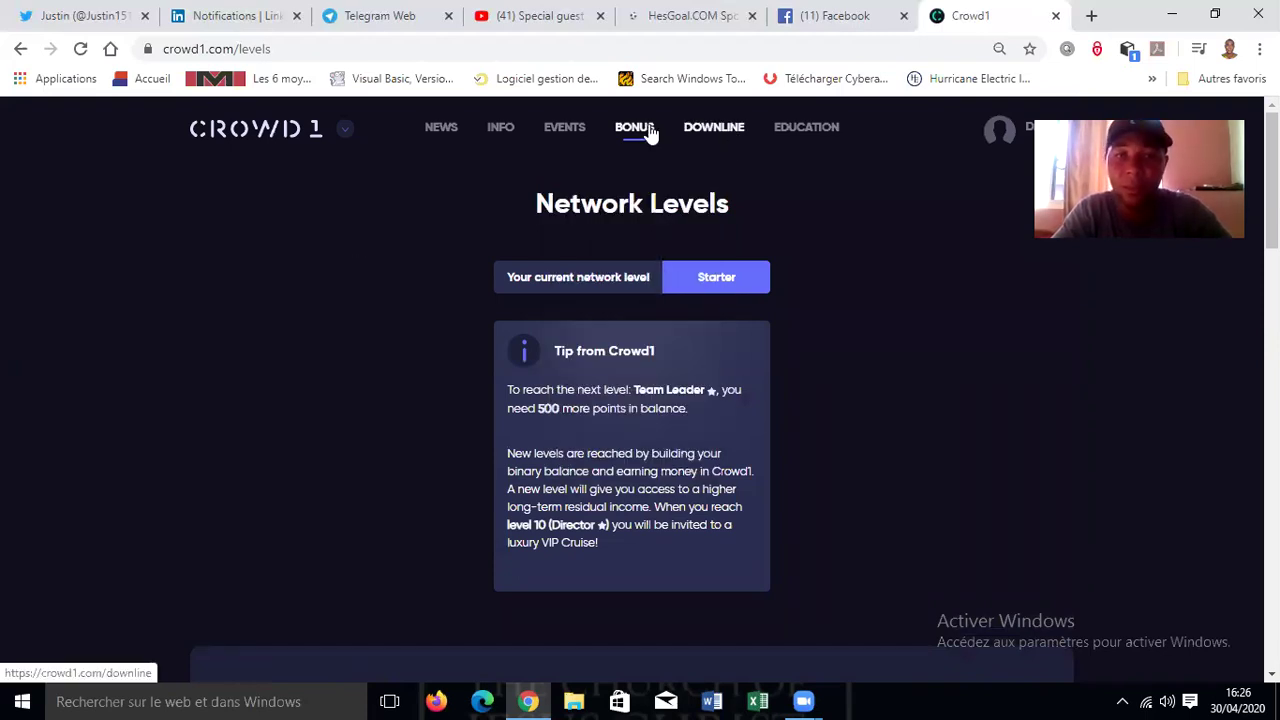
{"action": "mouse_move", "coordinate": [634, 127]}
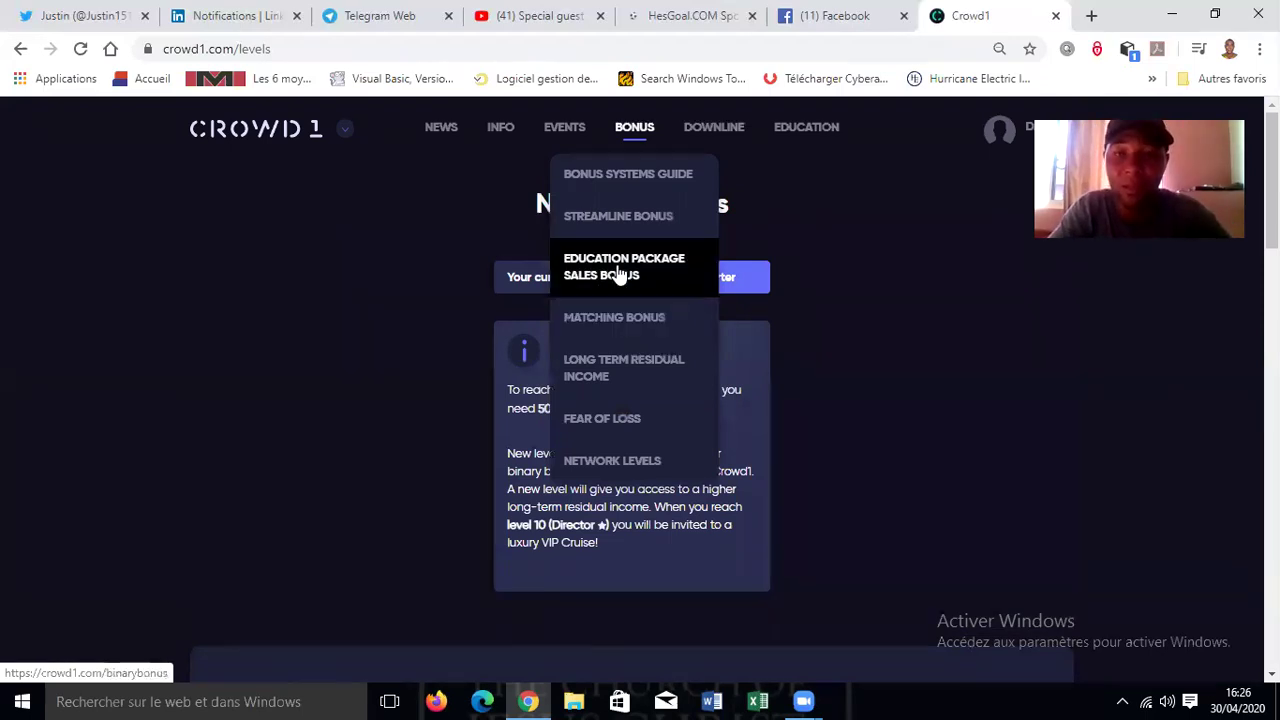
{"action": "left_click", "coordinate": [617, 284]}
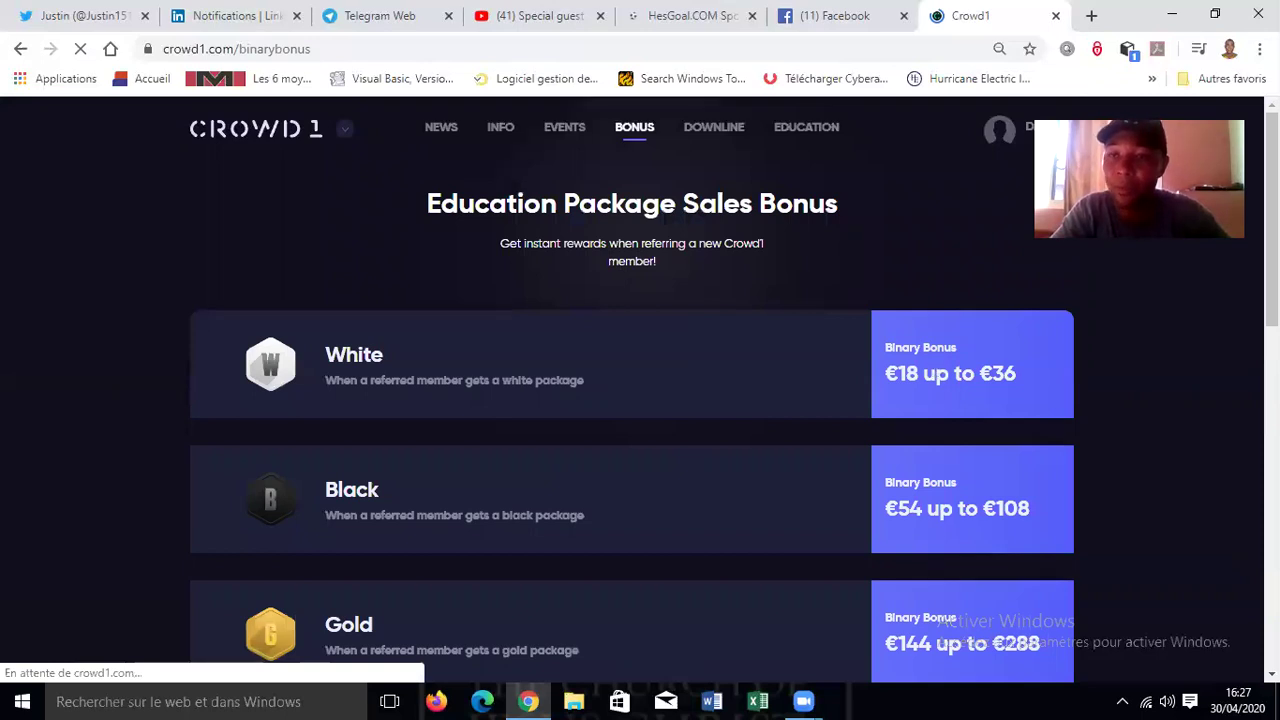
{"action": "scroll", "coordinate": [1100, 420], "scroll_direction": "down", "scroll_amount": 3}
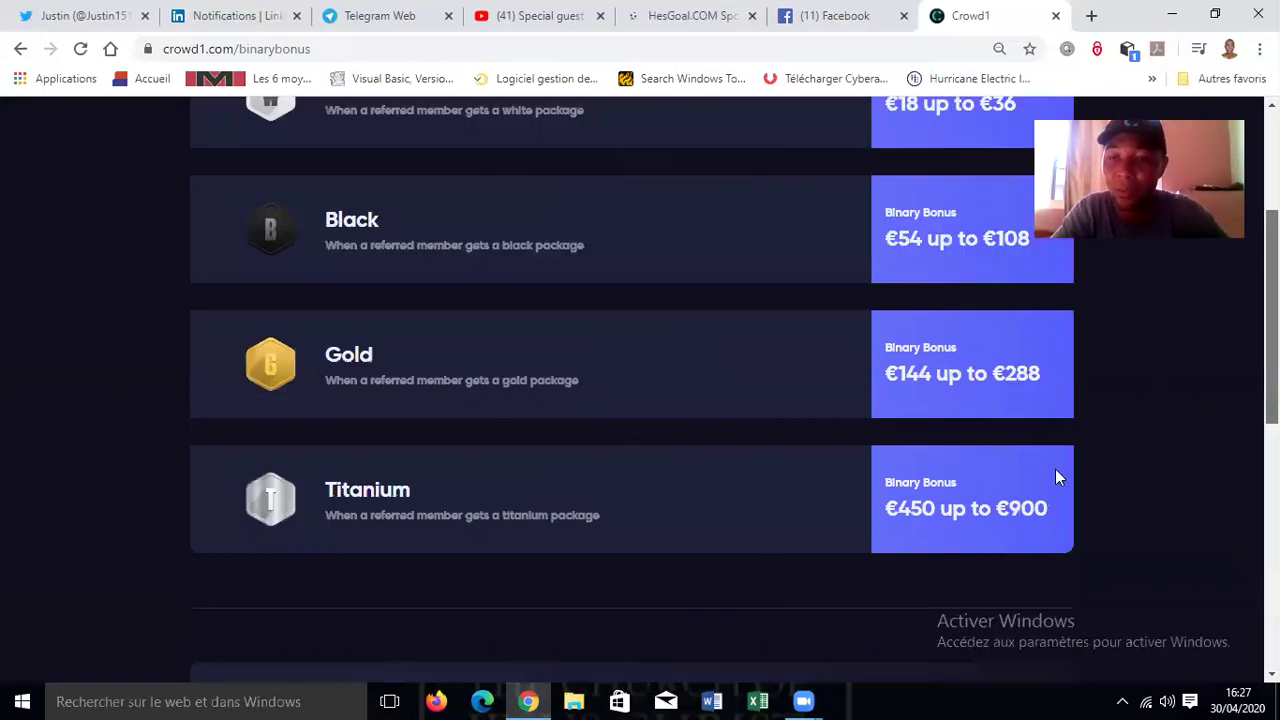
{"action": "scroll", "coordinate": [1020, 437], "scroll_direction": "down", "scroll_amount": 1}
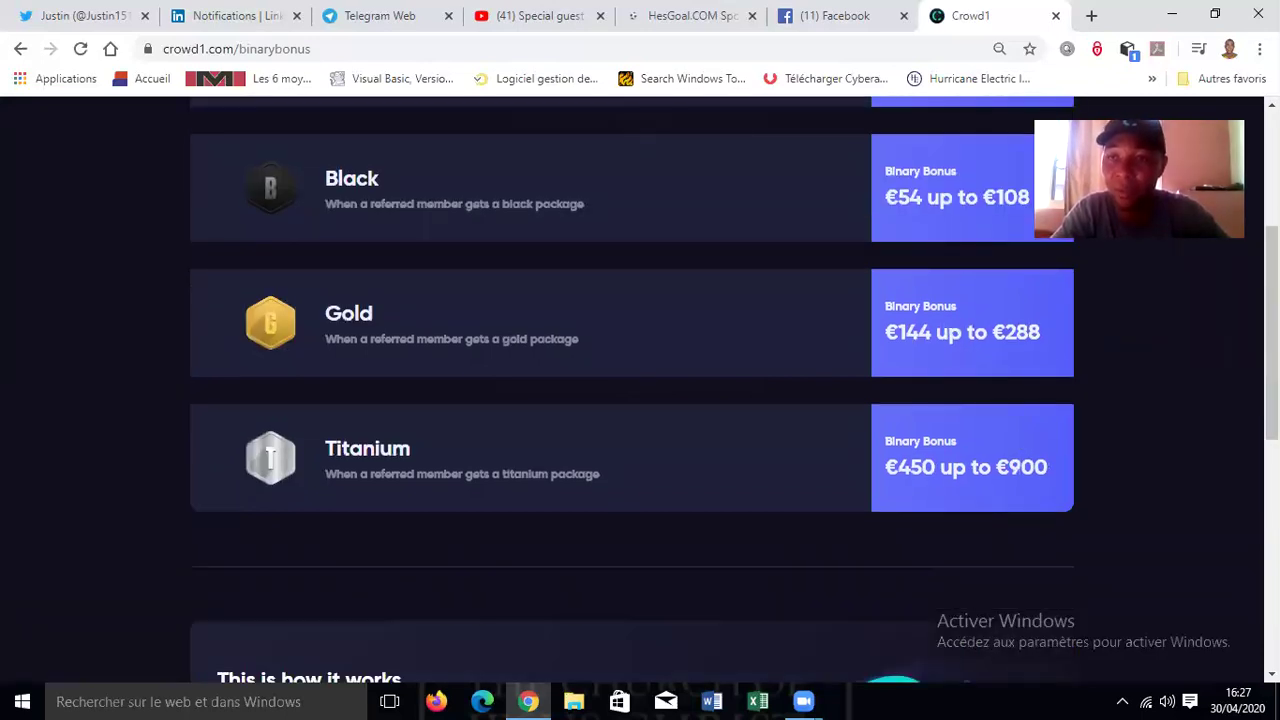
{"action": "scroll", "coordinate": [703, 219], "scroll_direction": "up", "scroll_amount": 2}
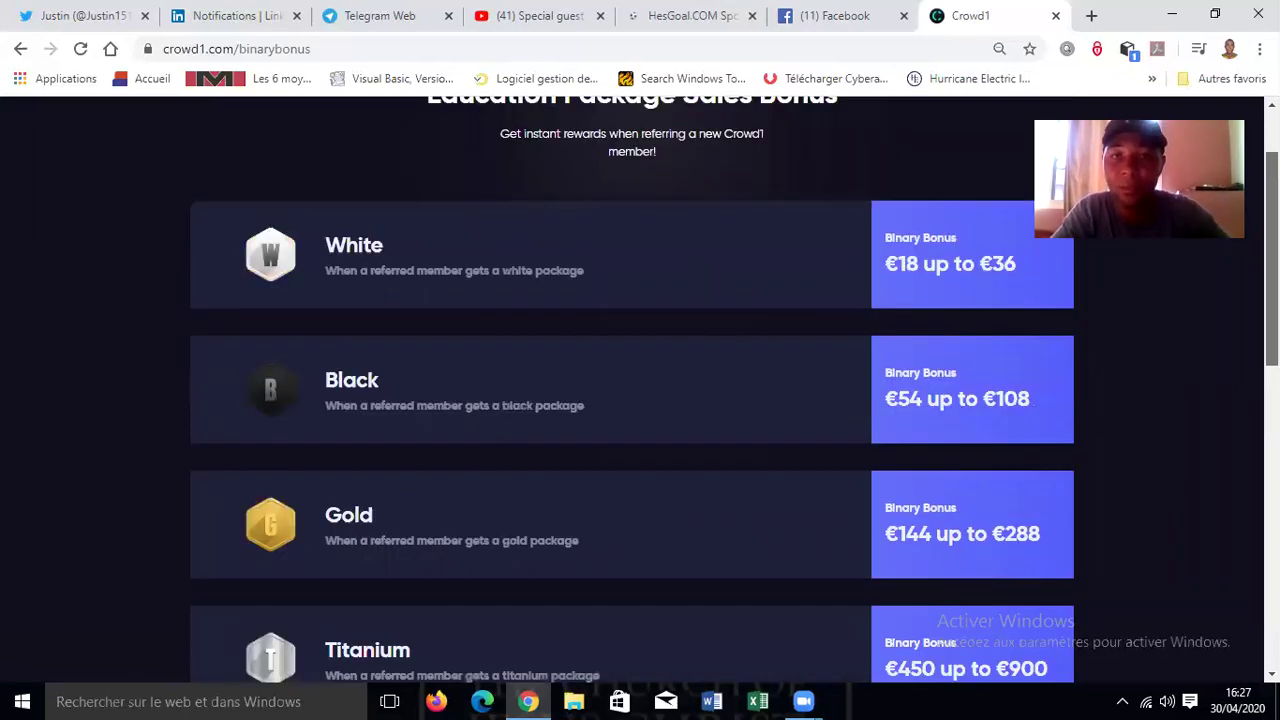
{"action": "scroll", "coordinate": [703, 219], "scroll_direction": "up", "scroll_amount": 1}
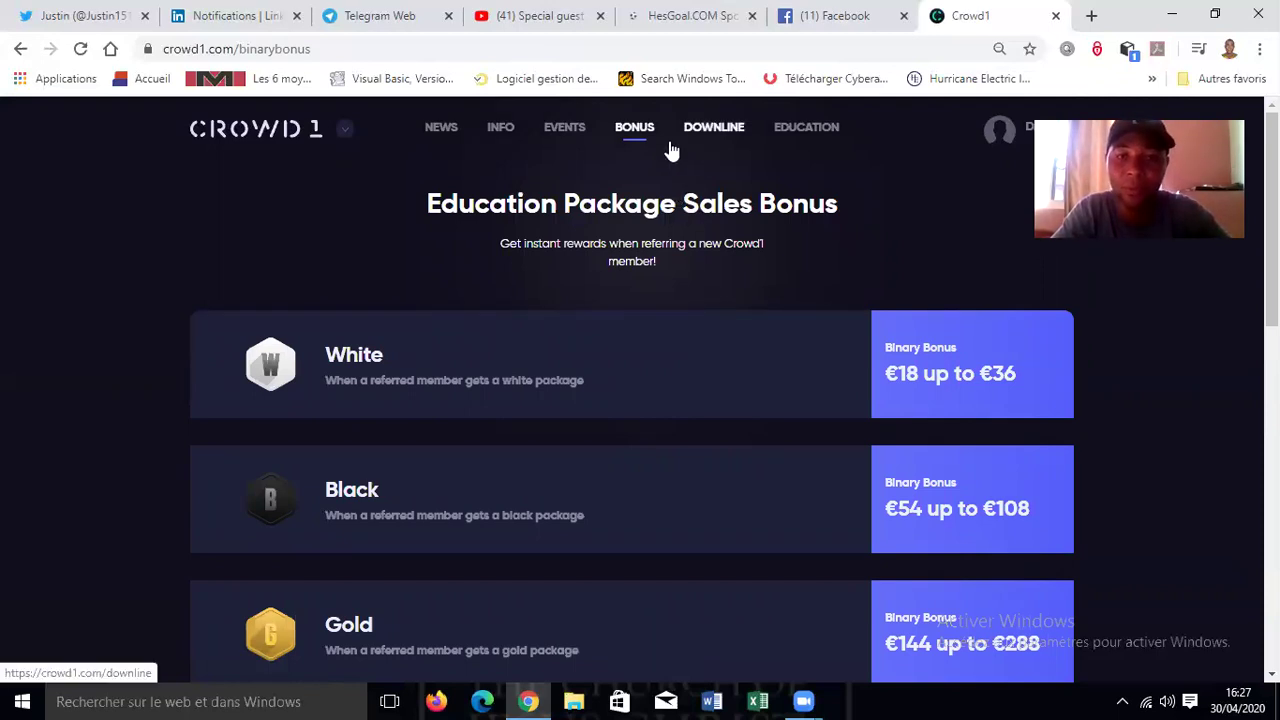
- Open Long Term Residual Income and advance its carousel to Team Leader Level 2
{"action": "mouse_move", "coordinate": [634, 127]}
{"action": "left_click", "coordinate": [619, 369]}
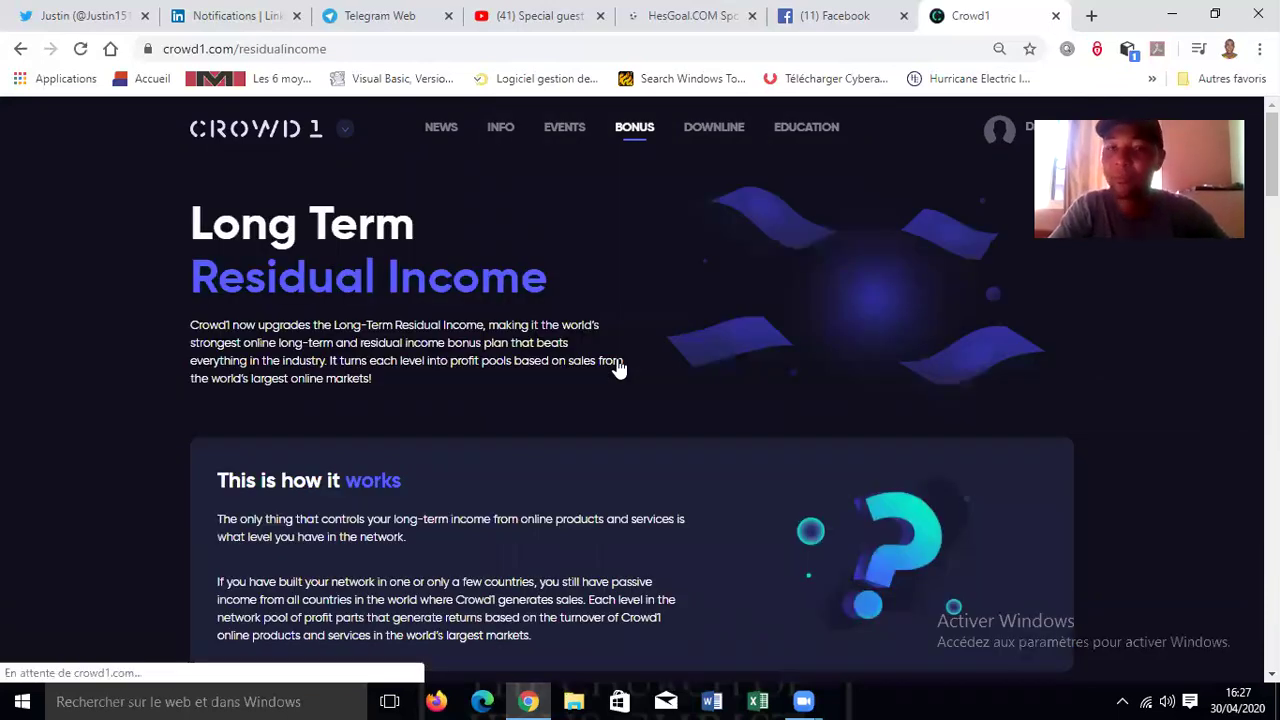
{"action": "scroll", "coordinate": [920, 414], "scroll_direction": "down", "scroll_amount": 3}
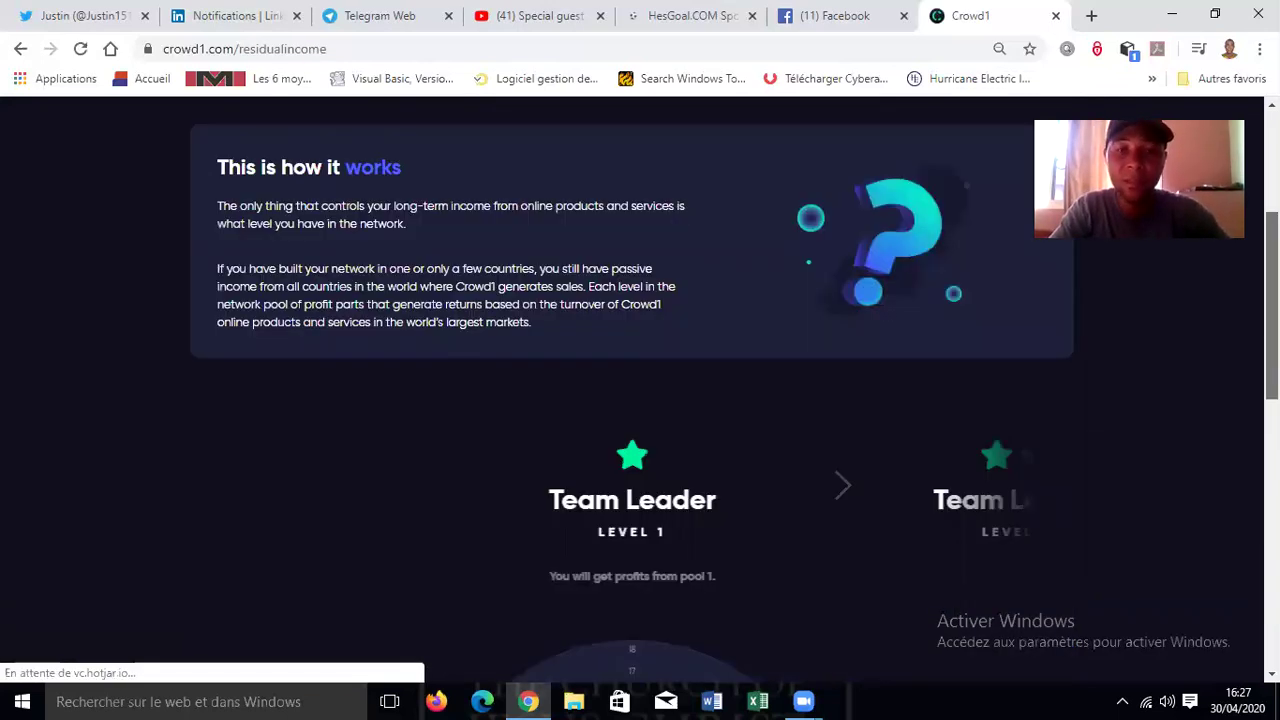
{"action": "scroll", "coordinate": [885, 410], "scroll_direction": "down", "scroll_amount": 1}
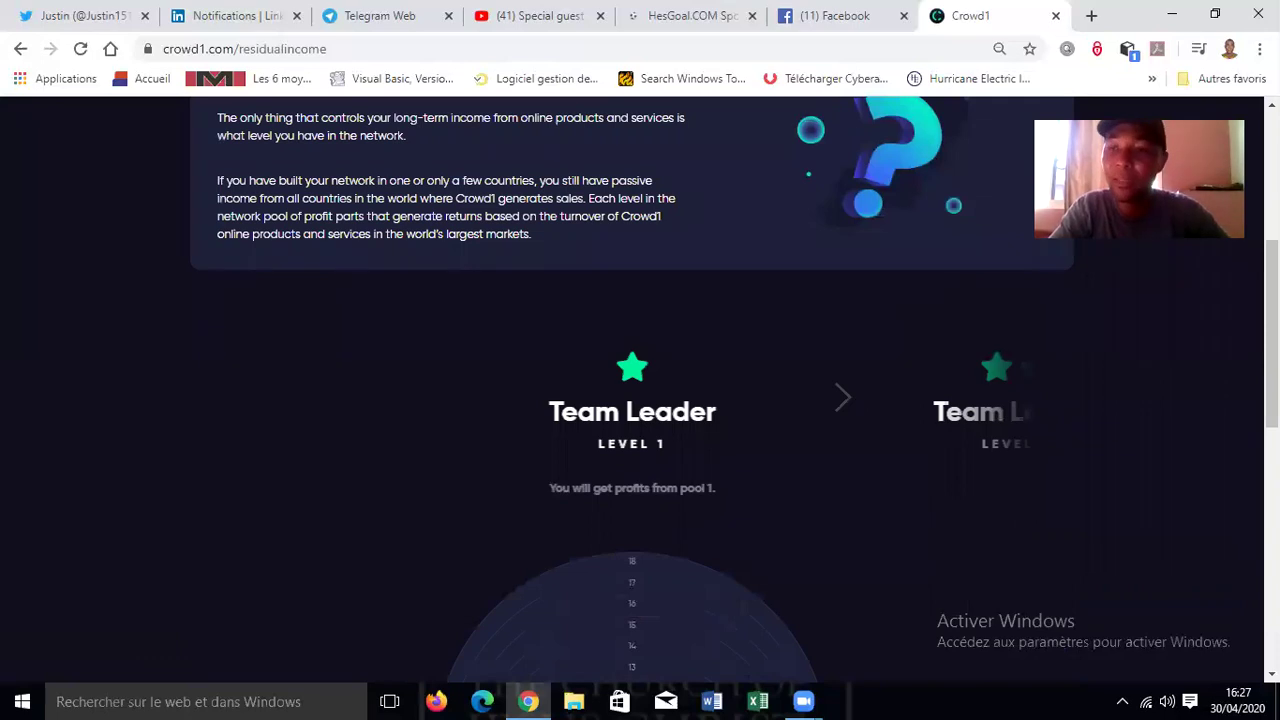
{"action": "scroll", "coordinate": [640, 400], "scroll_direction": "down", "scroll_amount": 3}
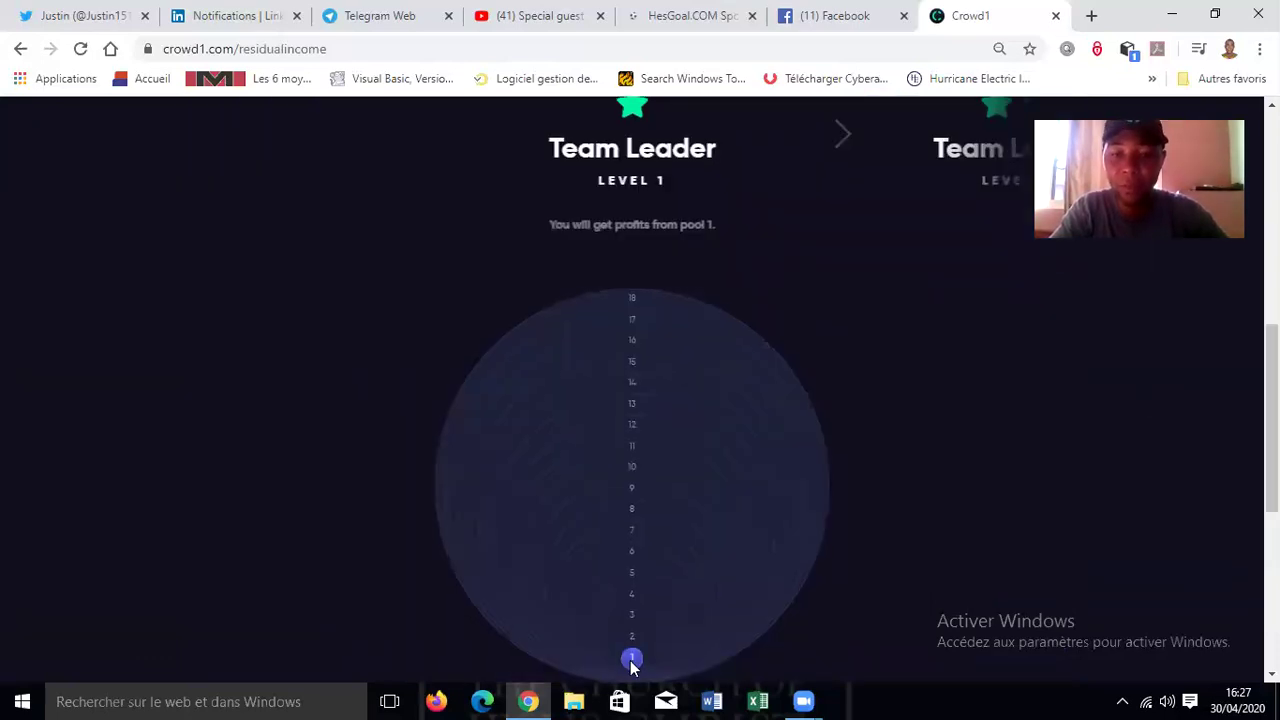
{"action": "left_click", "coordinate": [842, 134]}
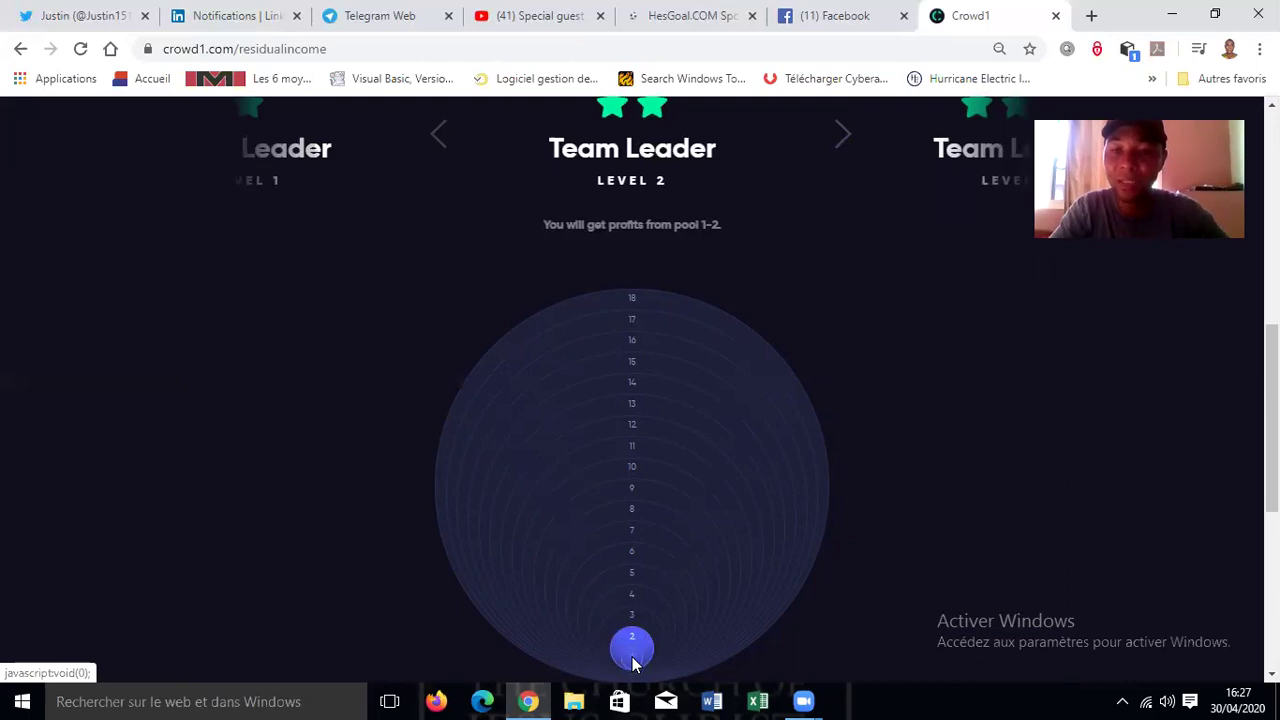
- Step the level carousel from Team Leader Level 3 up through the Senior President levels
{"action": "left_click", "coordinate": [845, 143]}
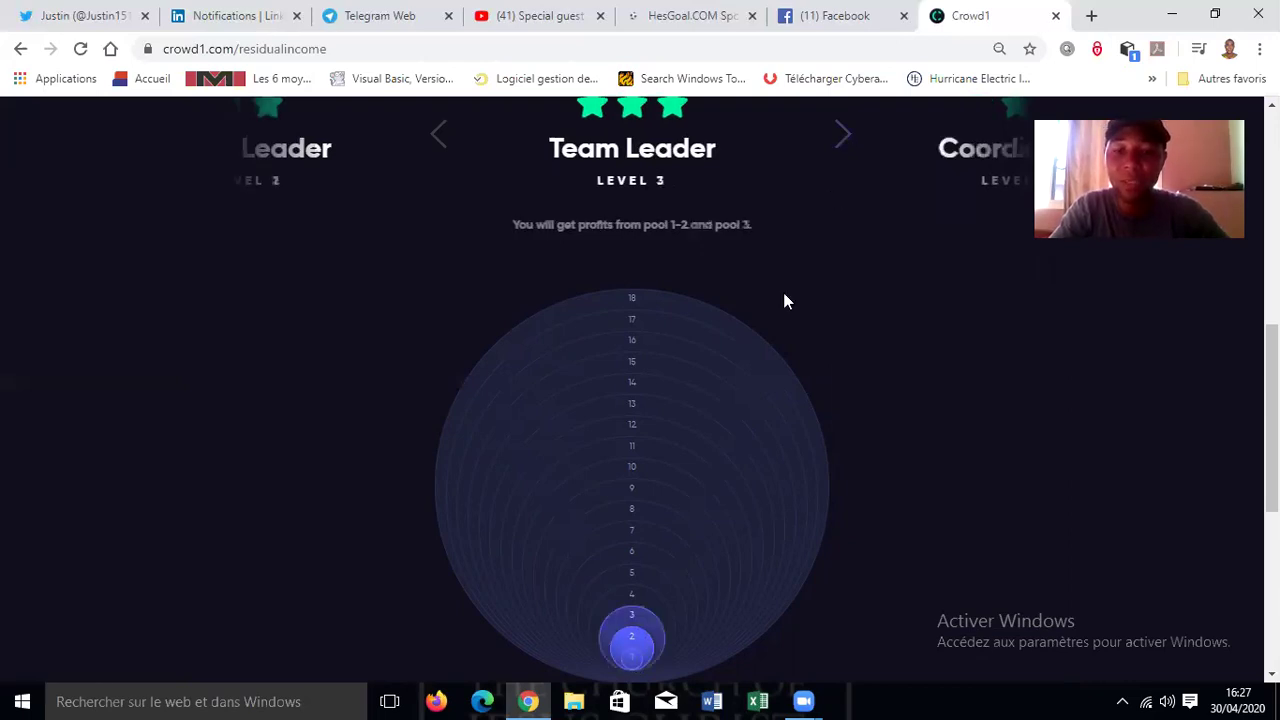
{"action": "left_click", "coordinate": [843, 140]}
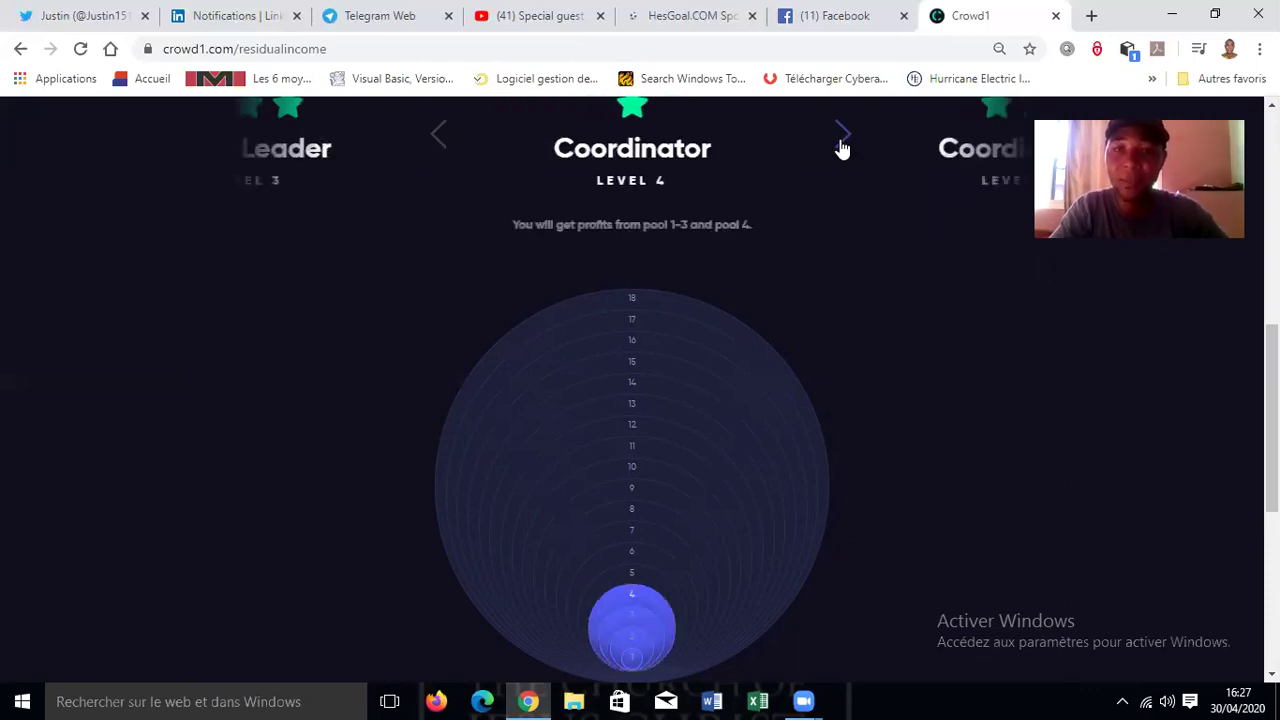
{"action": "left_click", "coordinate": [843, 140]}
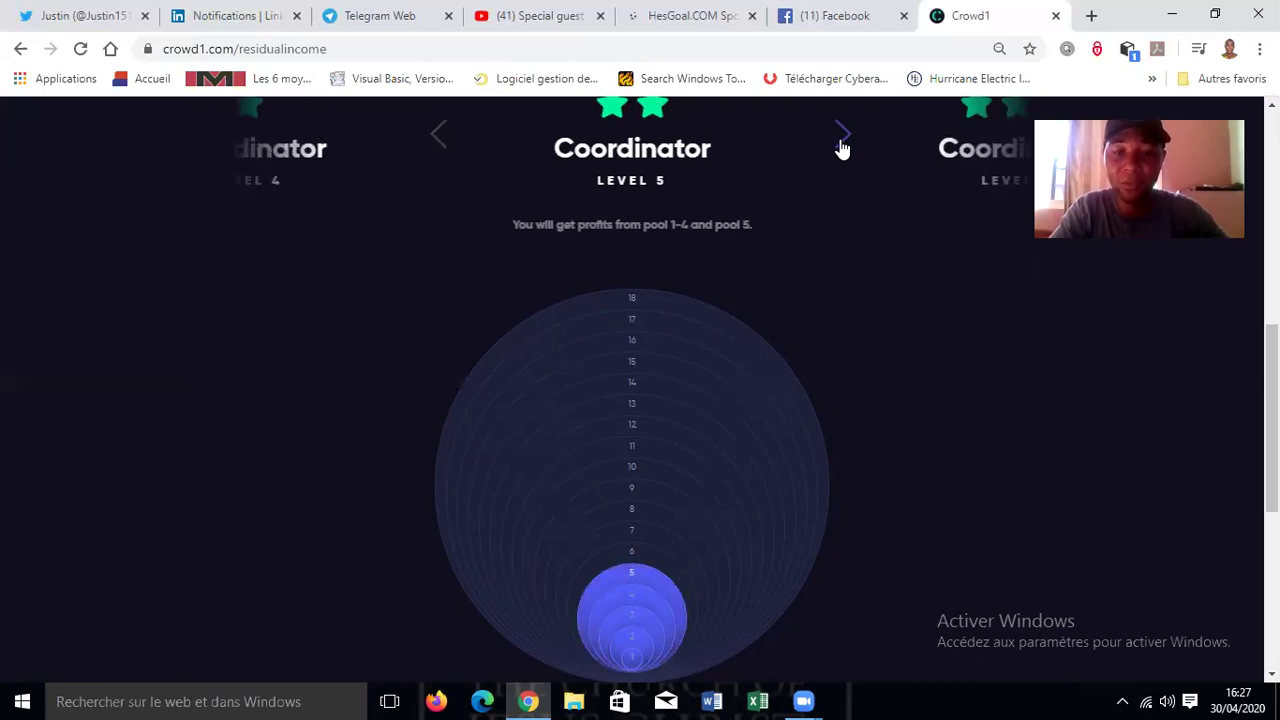
{"action": "left_click", "coordinate": [843, 140]}
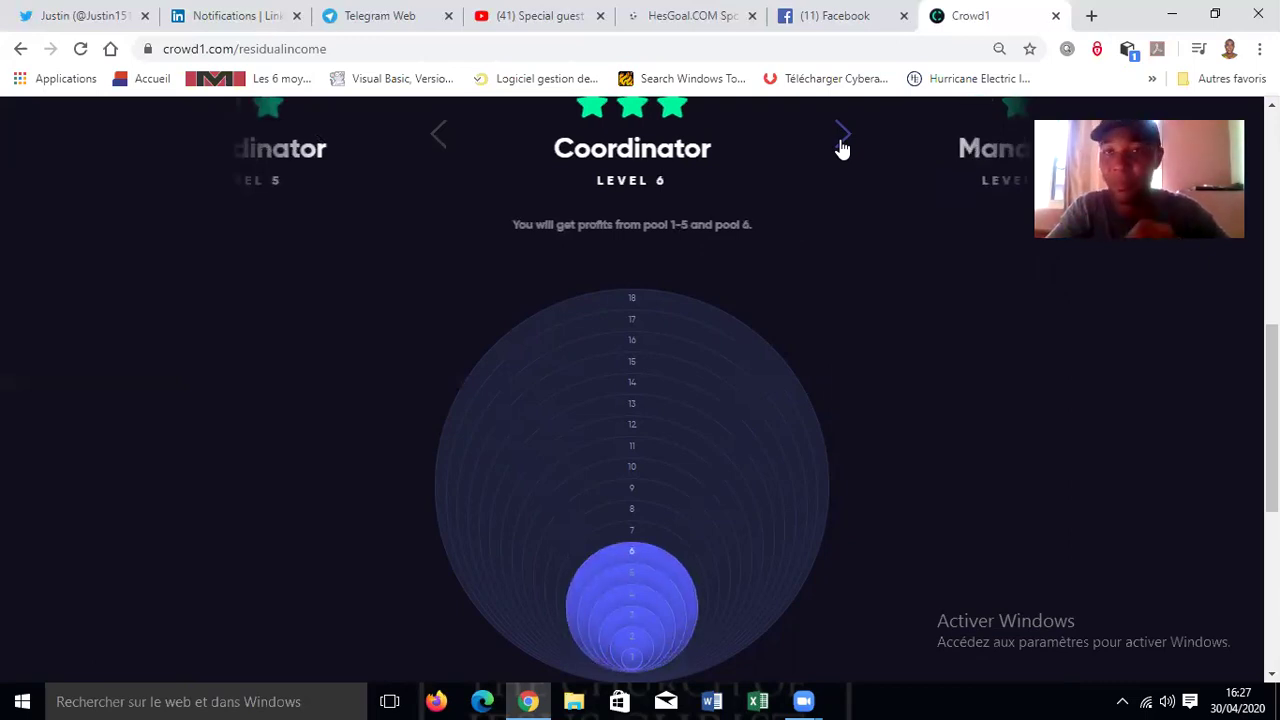
{"action": "left_click", "coordinate": [841, 143]}
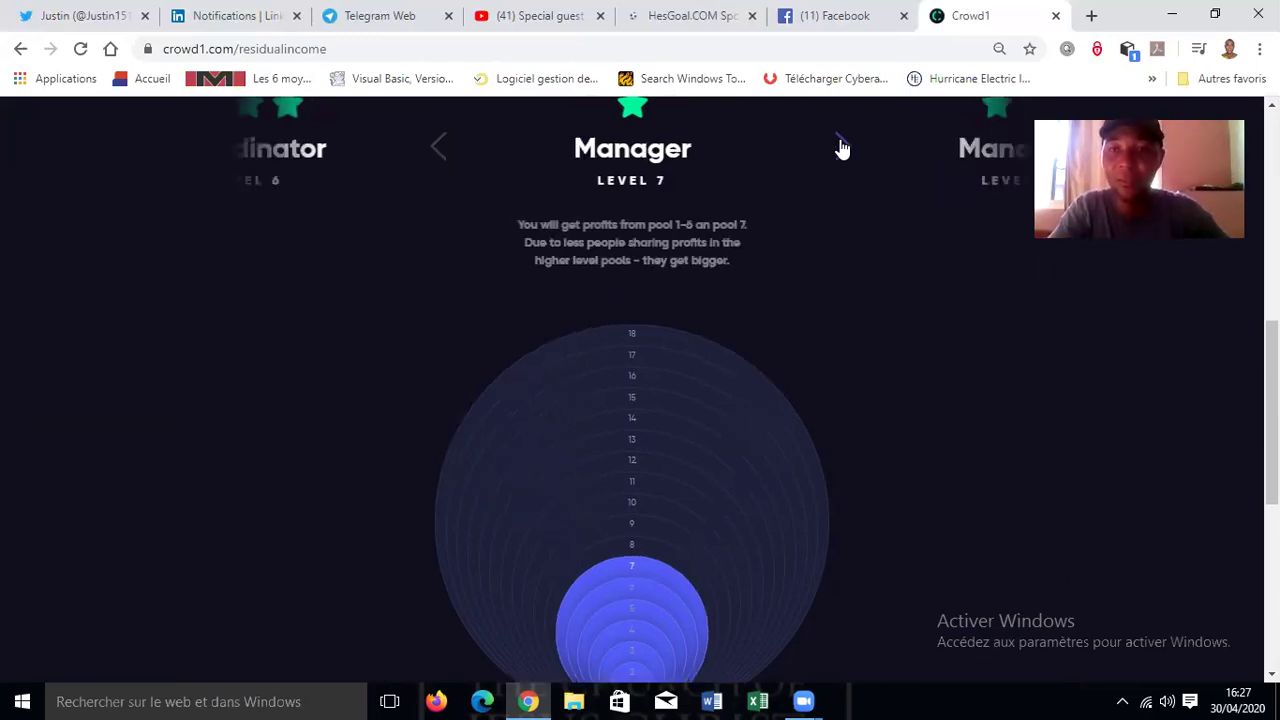
{"action": "left_click", "coordinate": [841, 145]}
{"action": "double_click", "coordinate": [841, 145]}
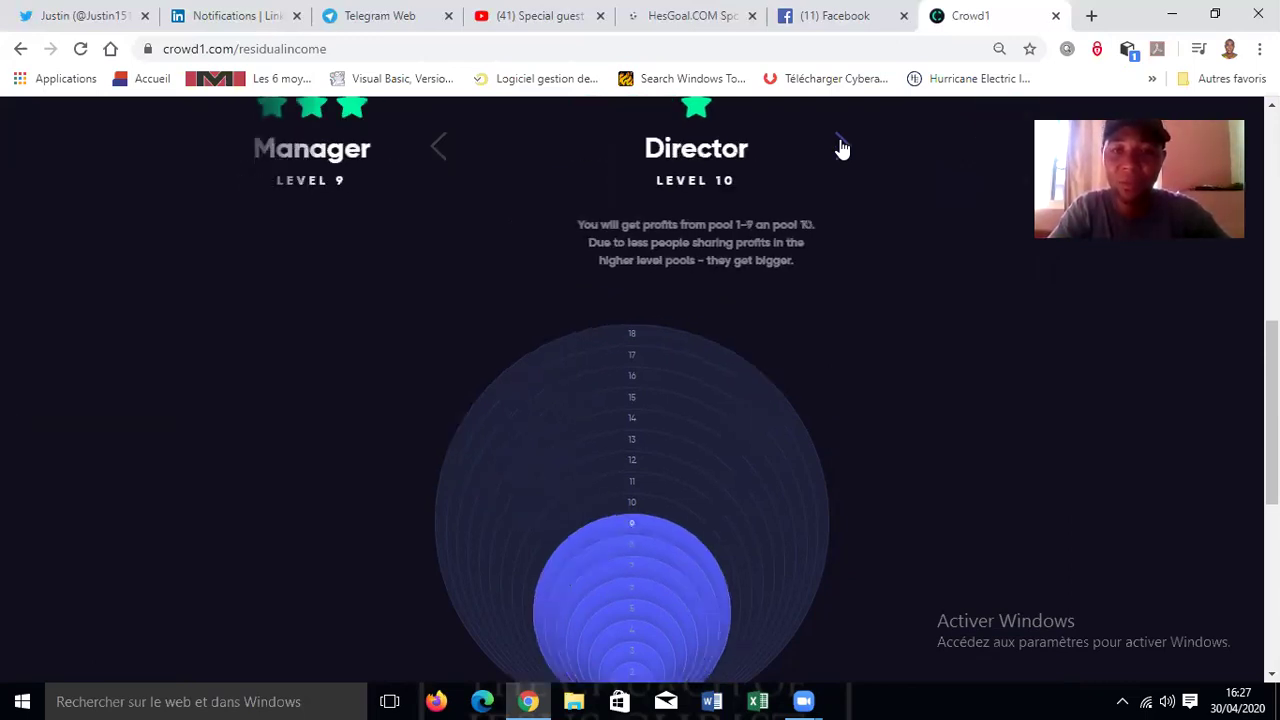
{"action": "left_click", "coordinate": [841, 147]}
{"action": "double_click", "coordinate": [841, 147]}
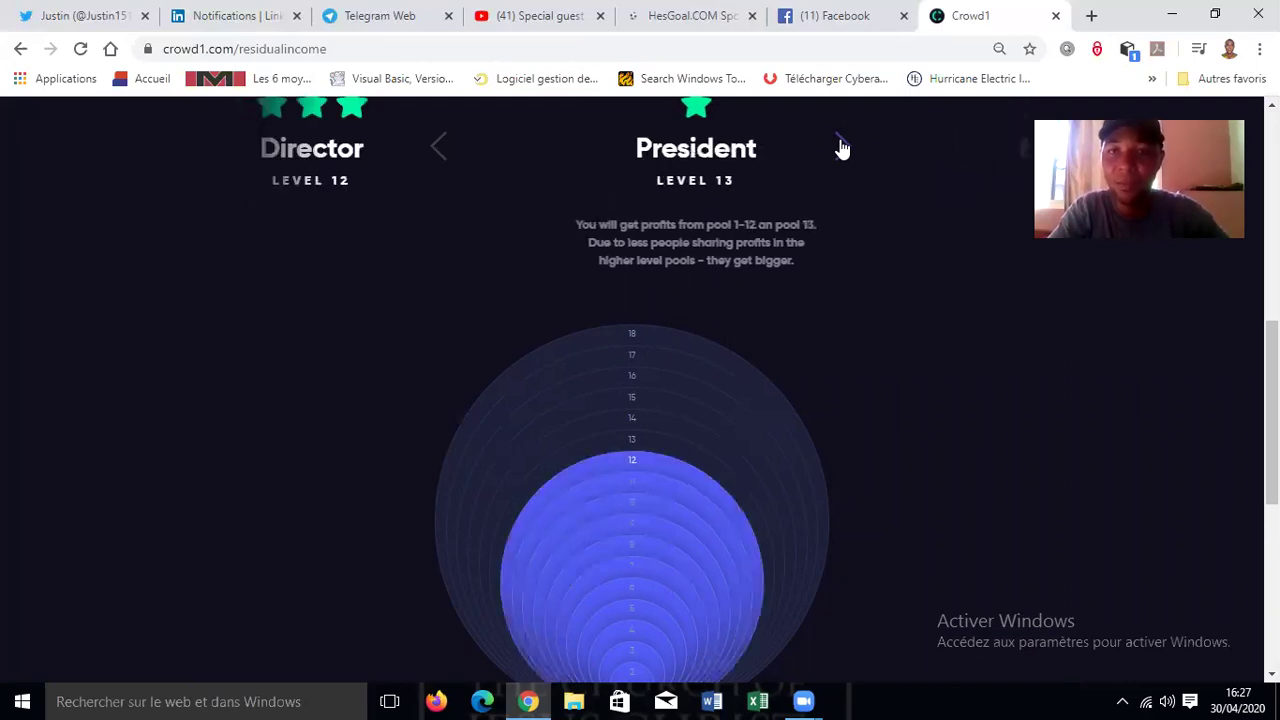
{"action": "double_click", "coordinate": [841, 147]}
{"action": "double_click", "coordinate": [841, 147]}
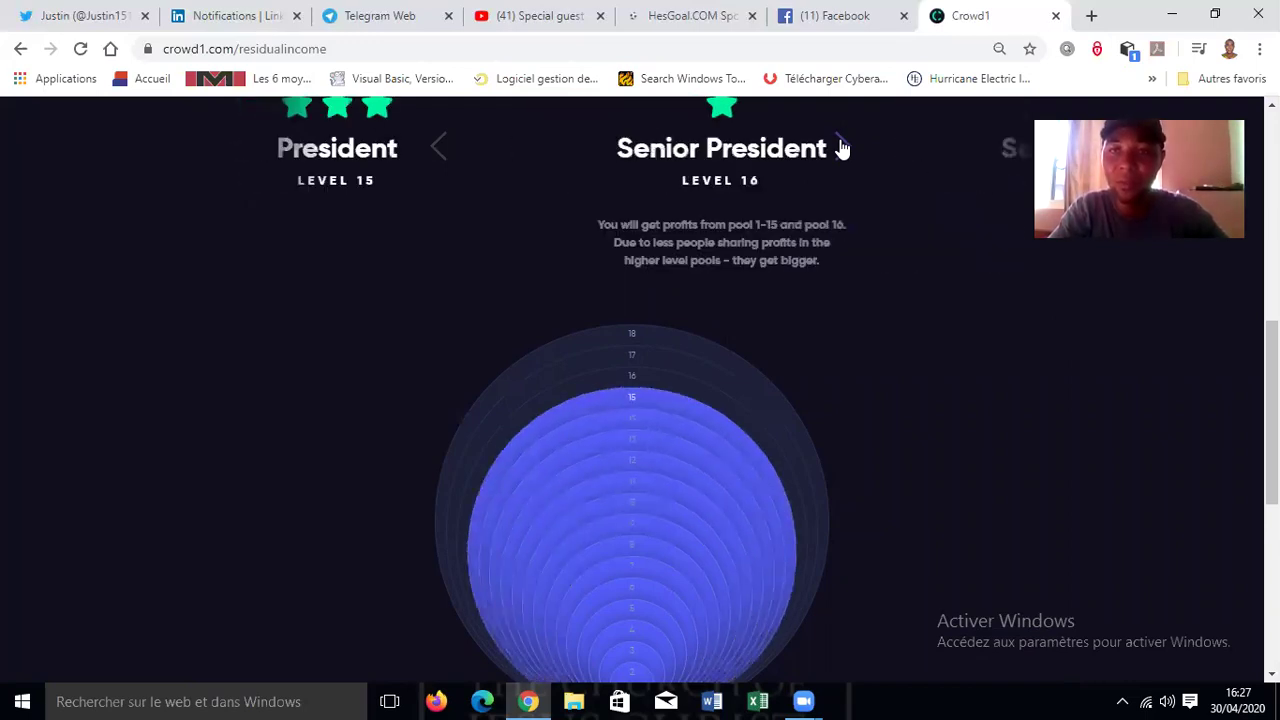
{"action": "left_click", "coordinate": [841, 147]}
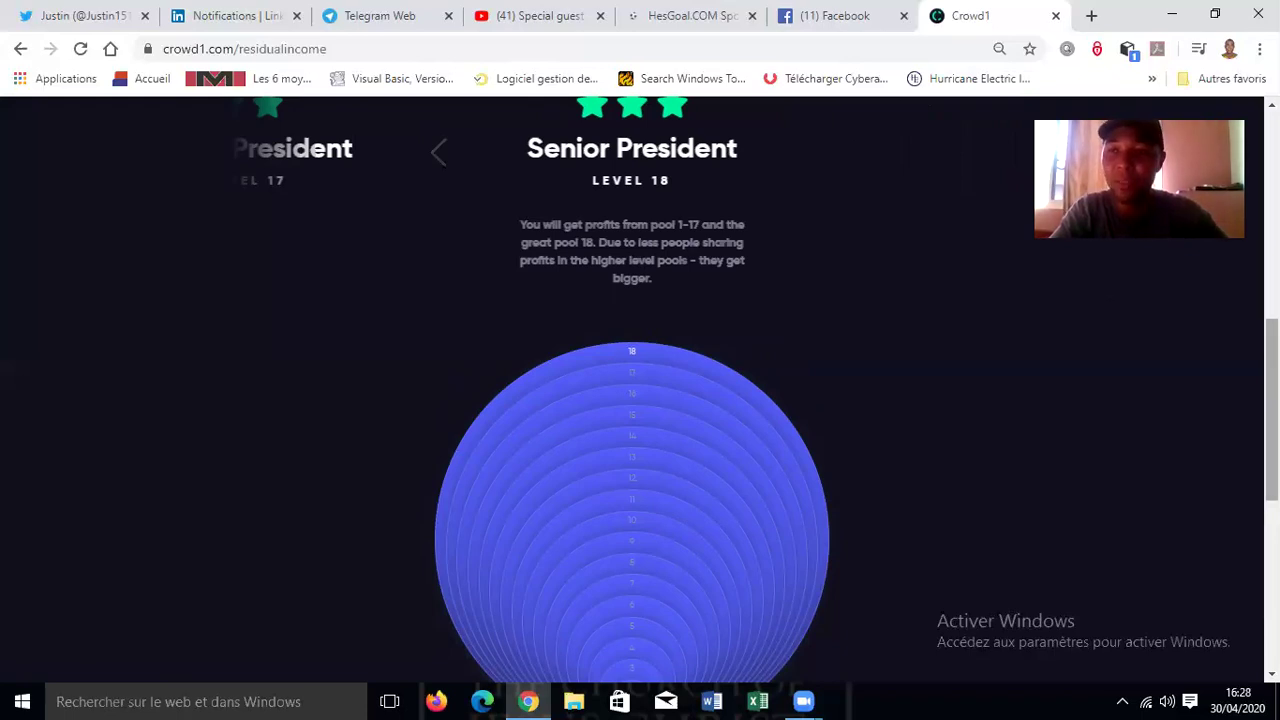
- Return to the top of the page and open the Downline Viewer
{"action": "left_click_drag", "start_coordinate": [1272, 395], "coordinate": [1272, 274]}
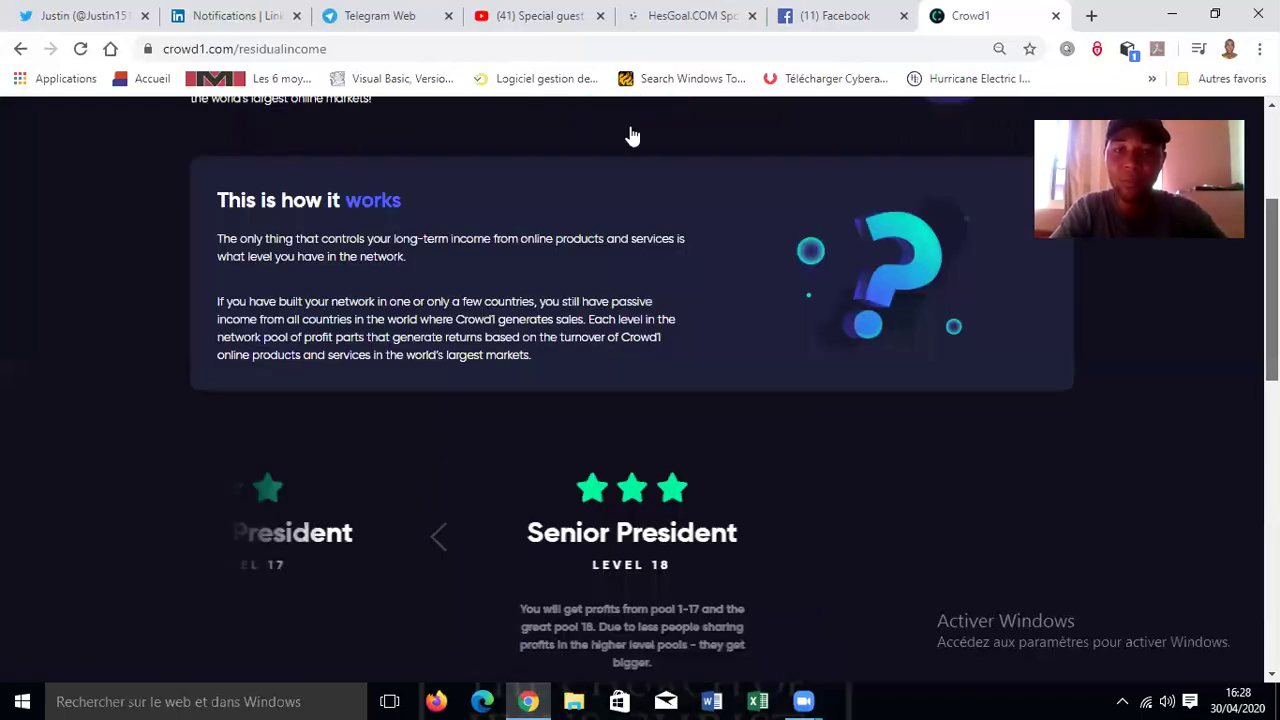
{"action": "scroll", "coordinate": [626, 366], "scroll_direction": "up", "scroll_amount": 3}
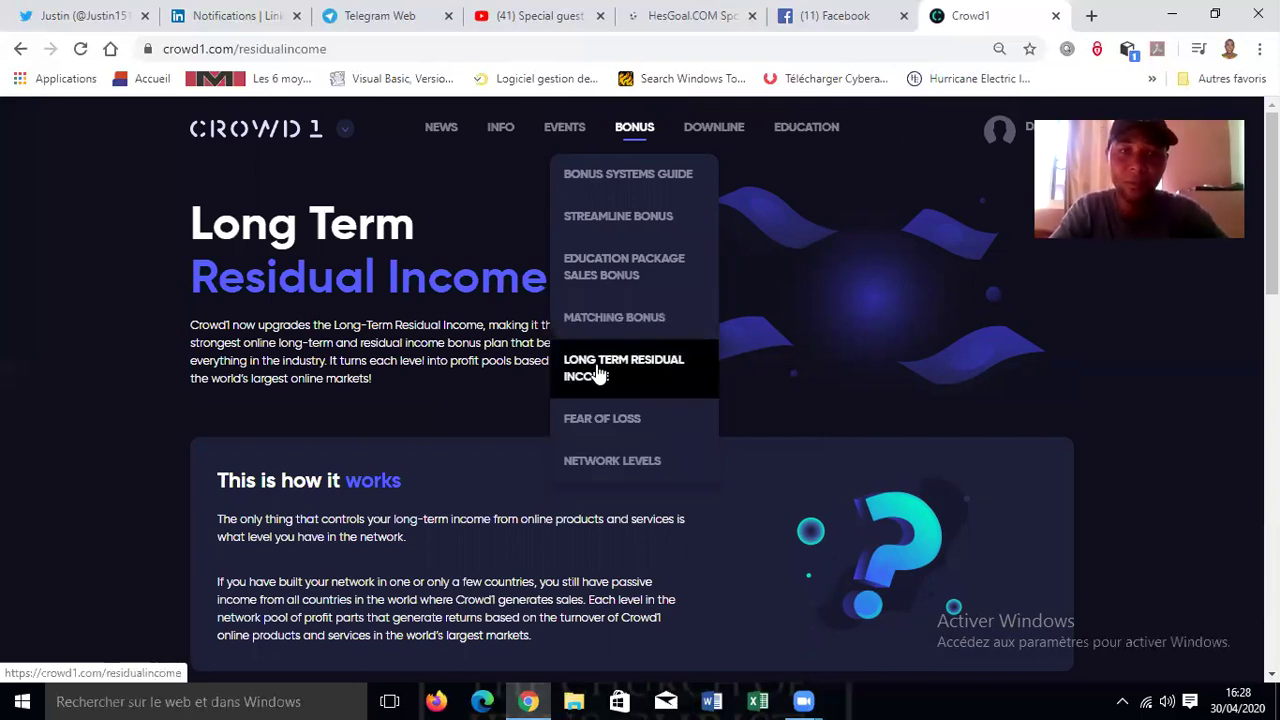
{"action": "left_click", "coordinate": [713, 136]}
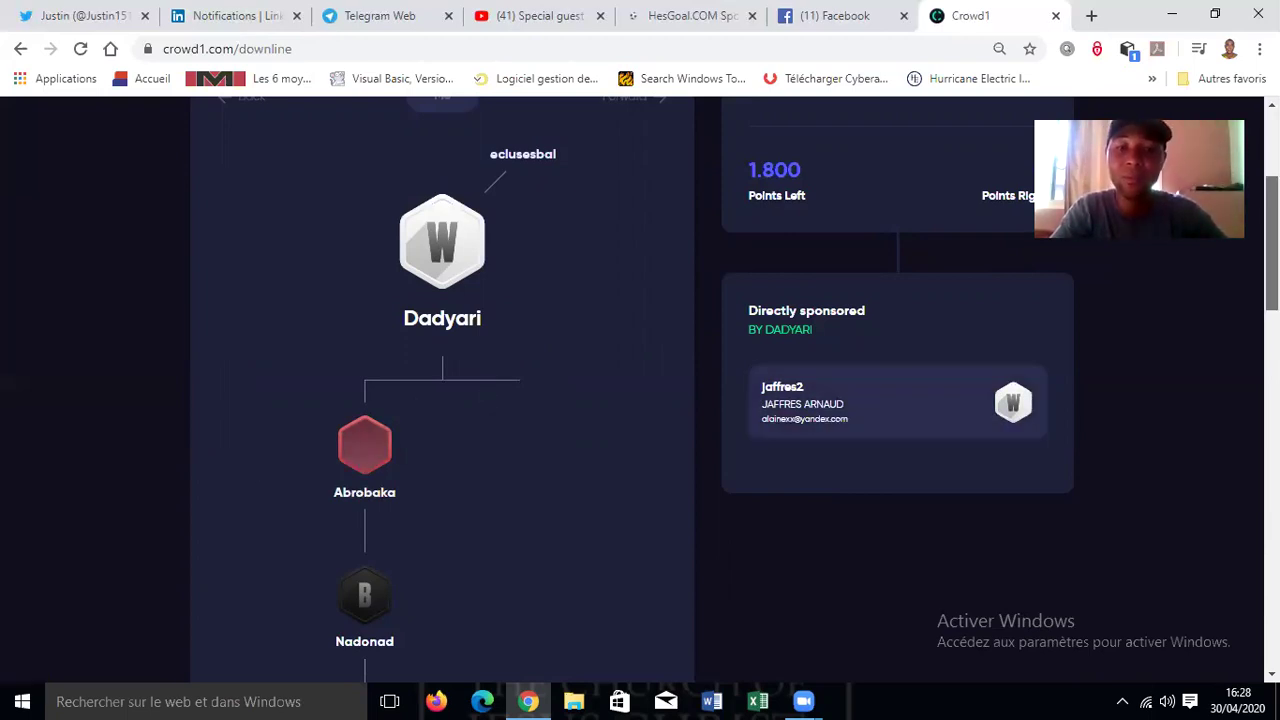
- Browse the downline member tree, then return to the back office home page
{"action": "scroll", "coordinate": [640, 400], "scroll_direction": "down", "scroll_amount": 2}
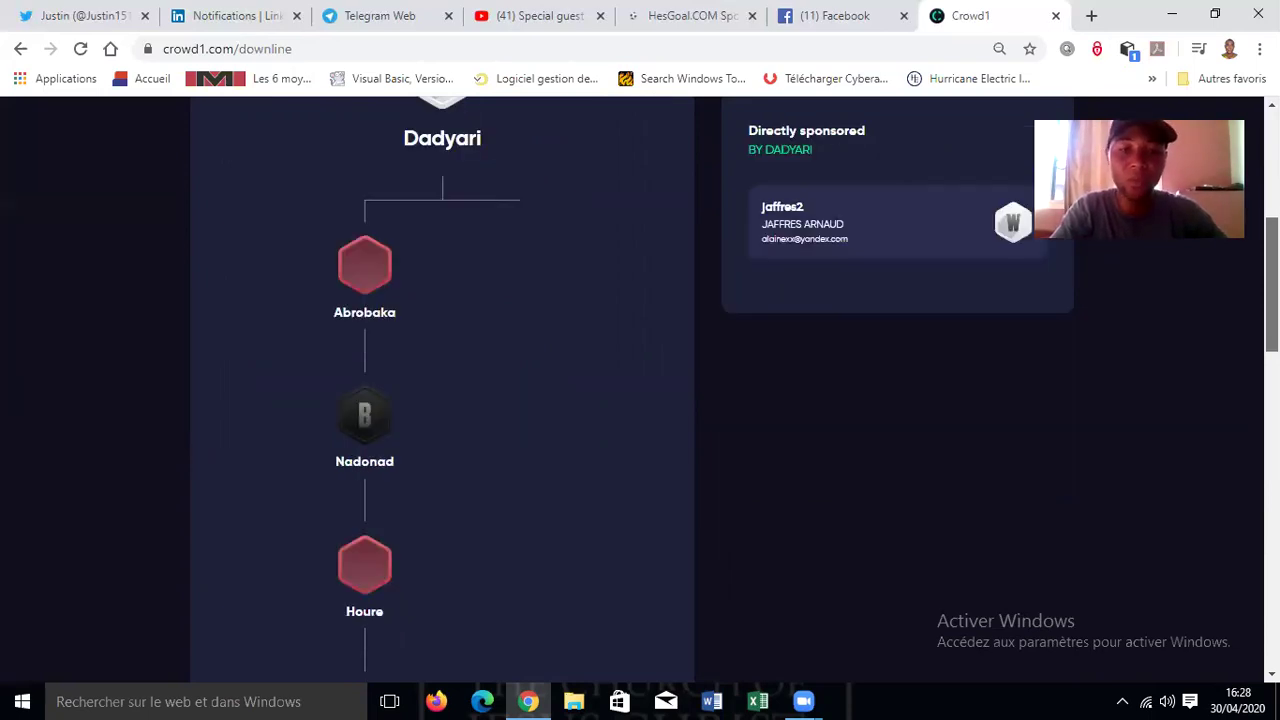
{"action": "scroll", "coordinate": [640, 400], "scroll_direction": "down", "scroll_amount": 4}
{"action": "scroll", "coordinate": [640, 400], "scroll_direction": "down", "scroll_amount": 3}
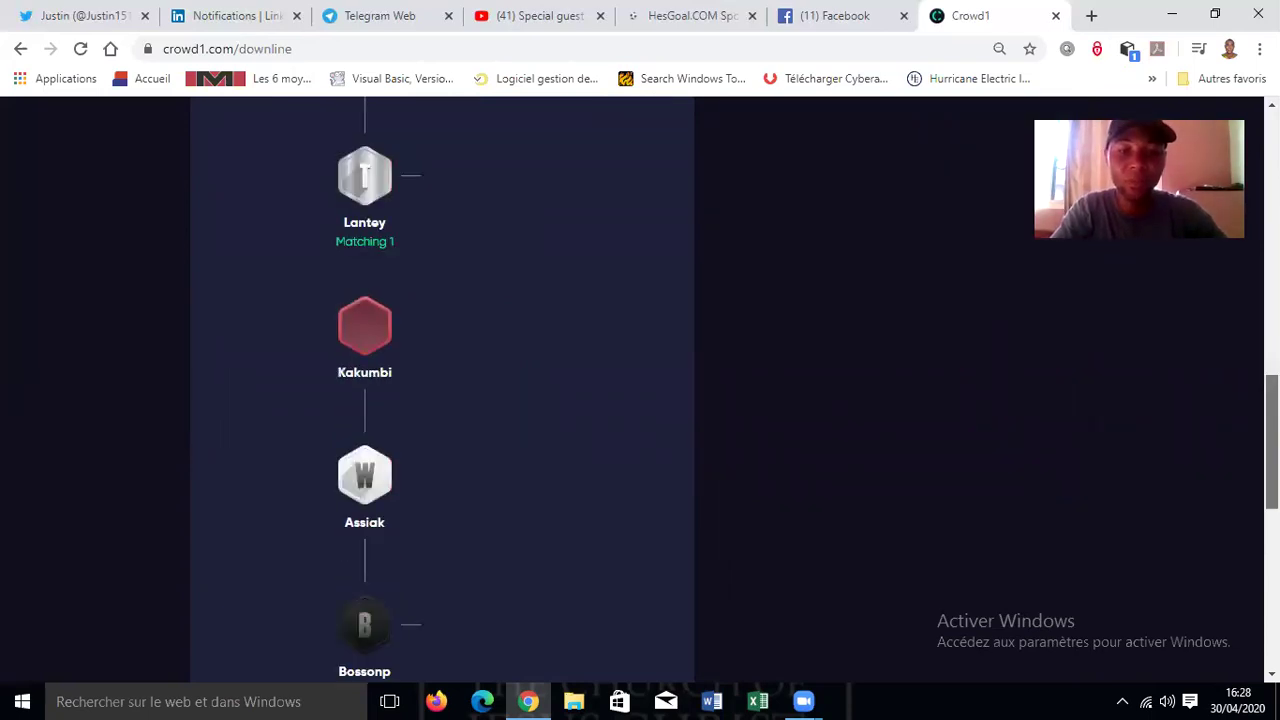
{"action": "scroll", "coordinate": [640, 400], "scroll_direction": "down", "scroll_amount": 1}
{"action": "scroll", "coordinate": [640, 400], "scroll_direction": "down", "scroll_amount": 2}
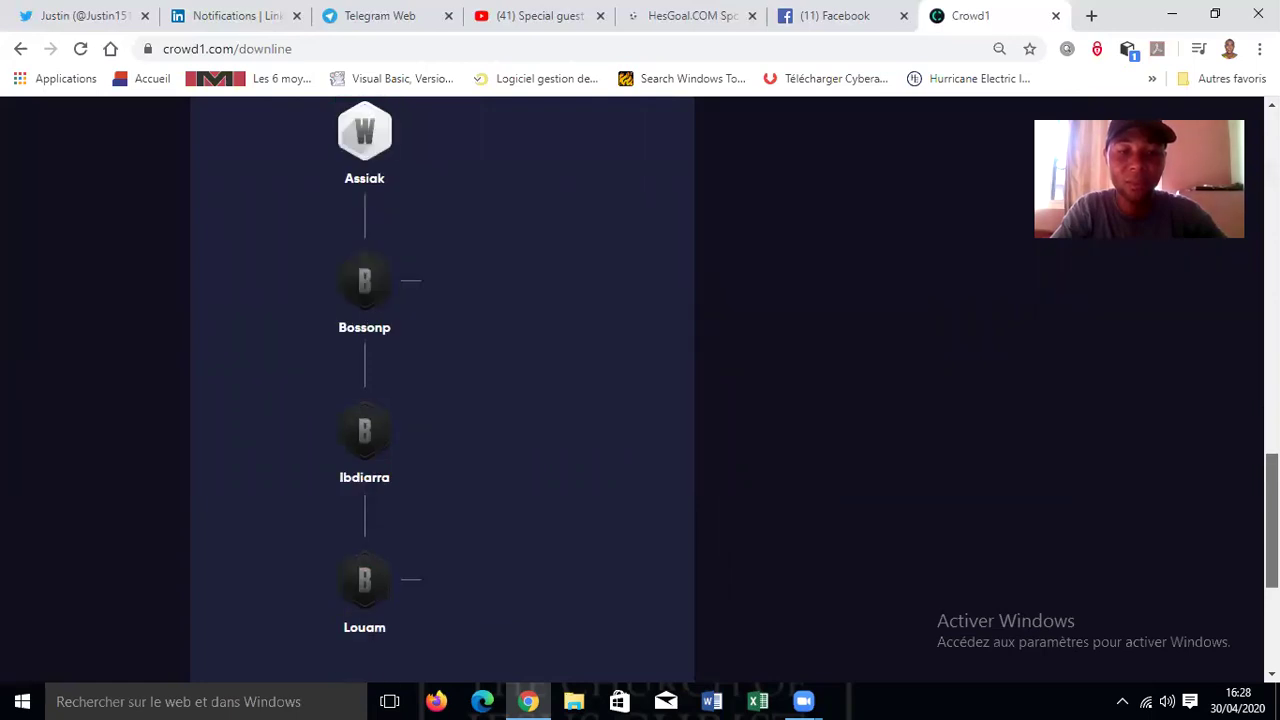
{"action": "scroll", "coordinate": [1240, 300], "scroll_direction": "up", "scroll_amount": 3}
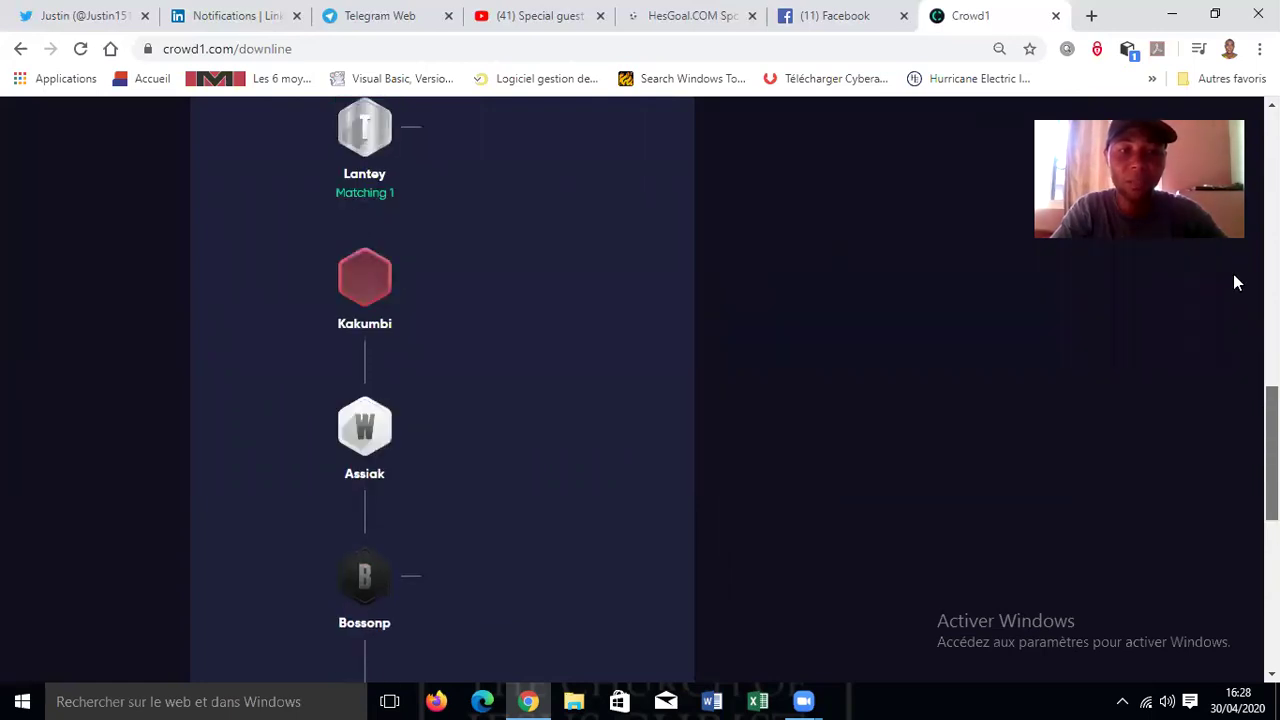
{"action": "scroll", "coordinate": [1233, 274], "scroll_direction": "up", "scroll_amount": 5}
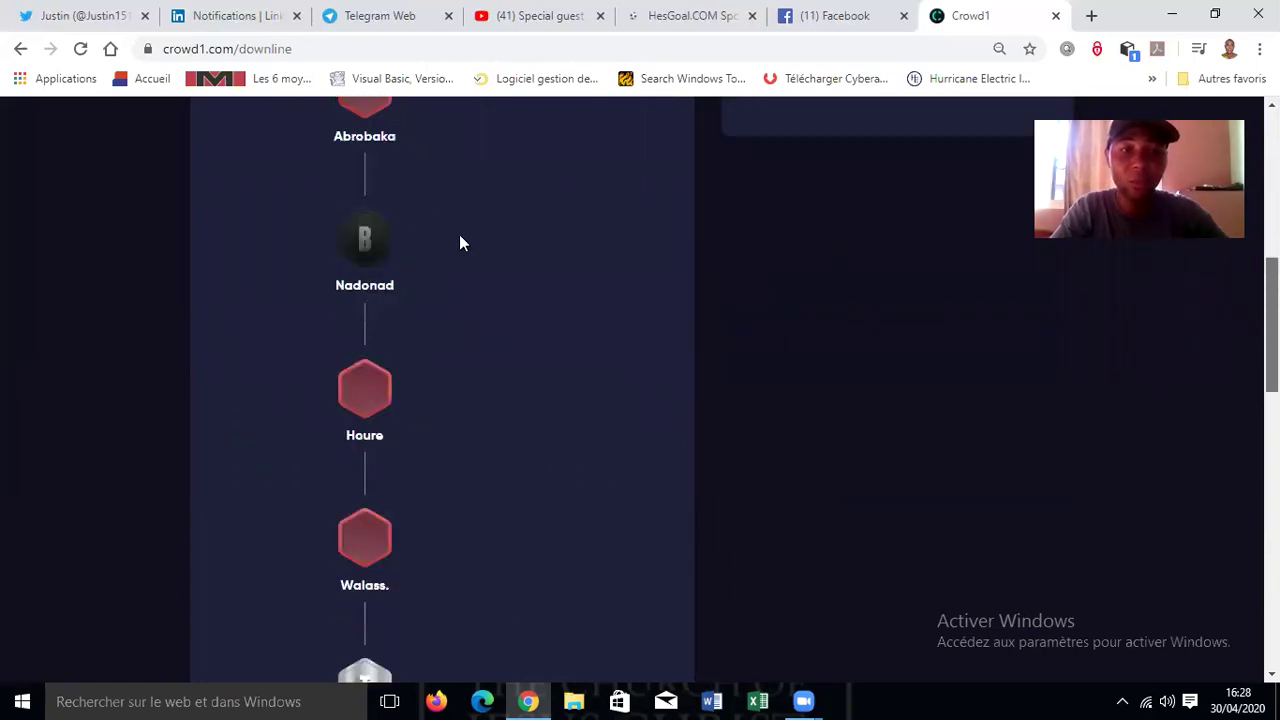
{"action": "scroll", "coordinate": [400, 440], "scroll_direction": "up", "scroll_amount": 1}
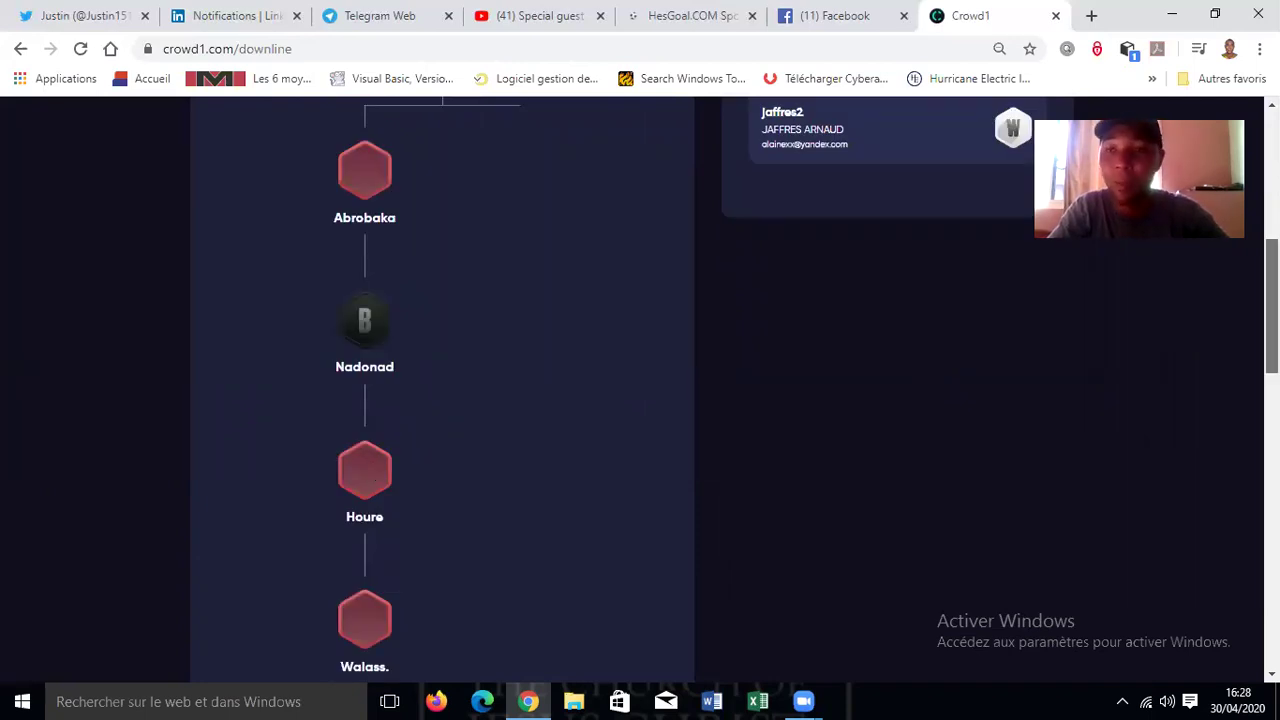
{"action": "scroll", "coordinate": [826, 246], "scroll_direction": "up", "scroll_amount": 5}
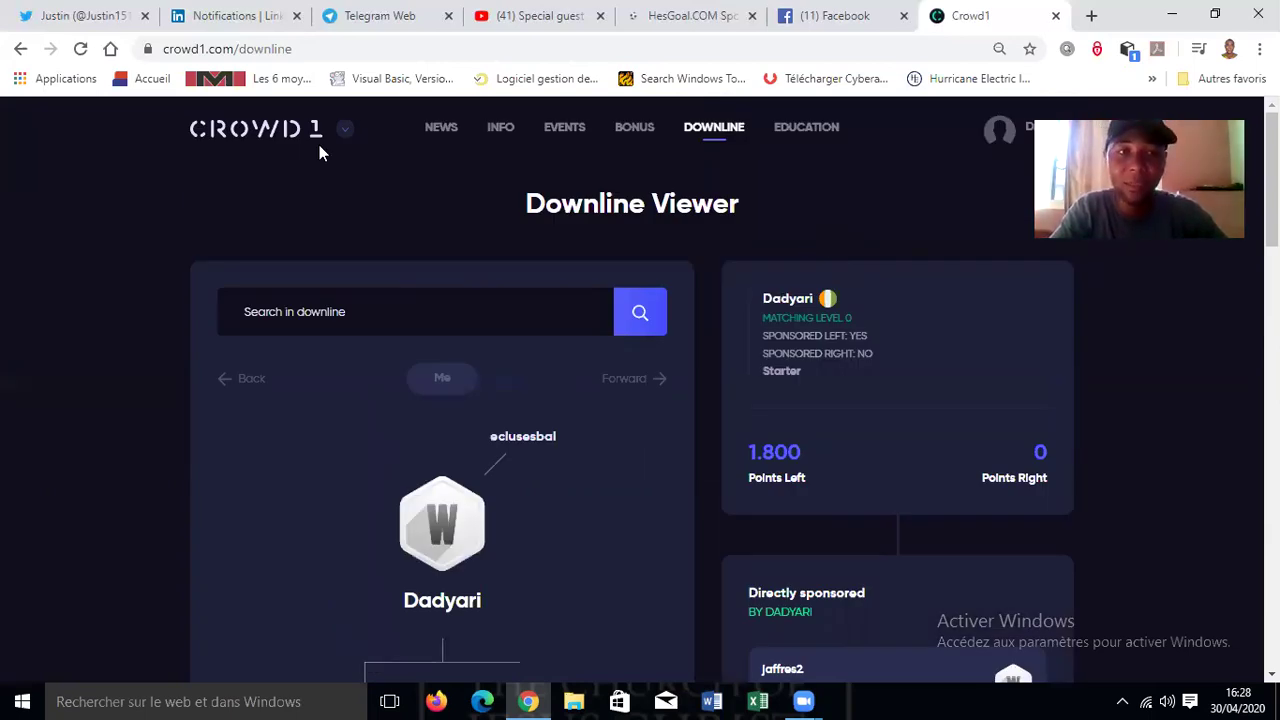
{"action": "left_click", "coordinate": [270, 140]}
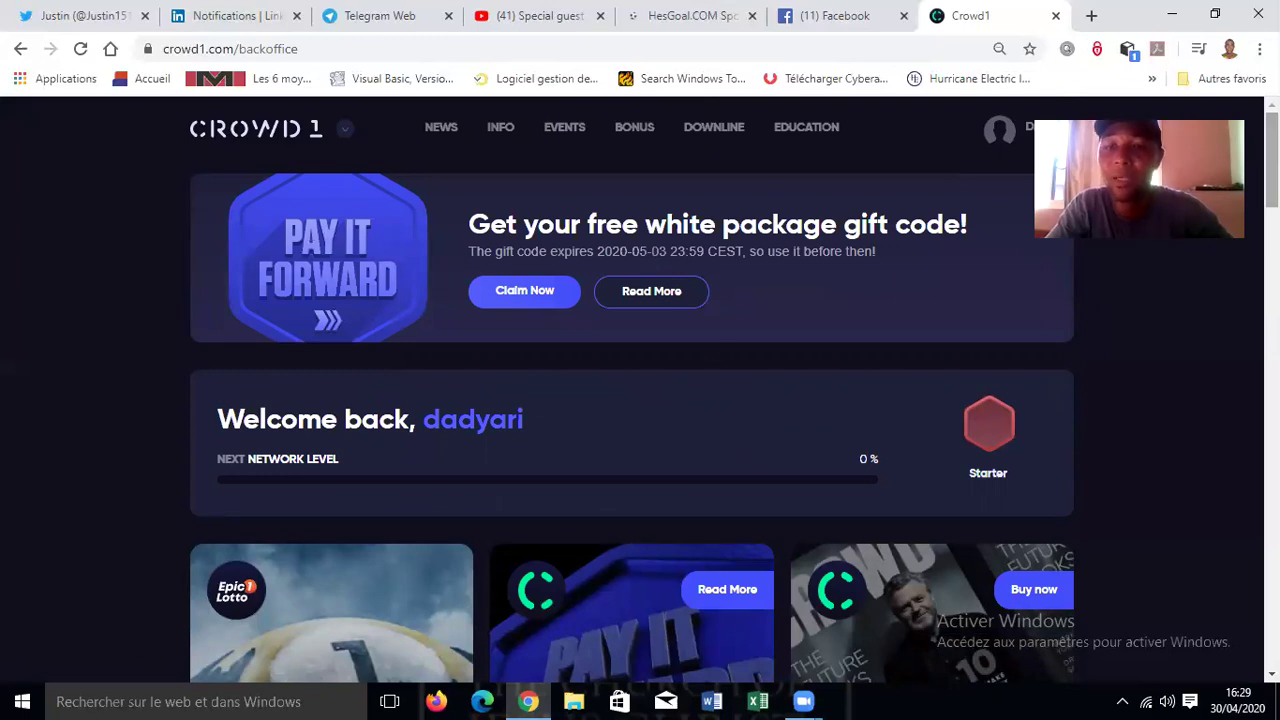
- Open the Education packages page and follow its link to the MyGritHub site
{"action": "left_click", "coordinate": [806, 130]}
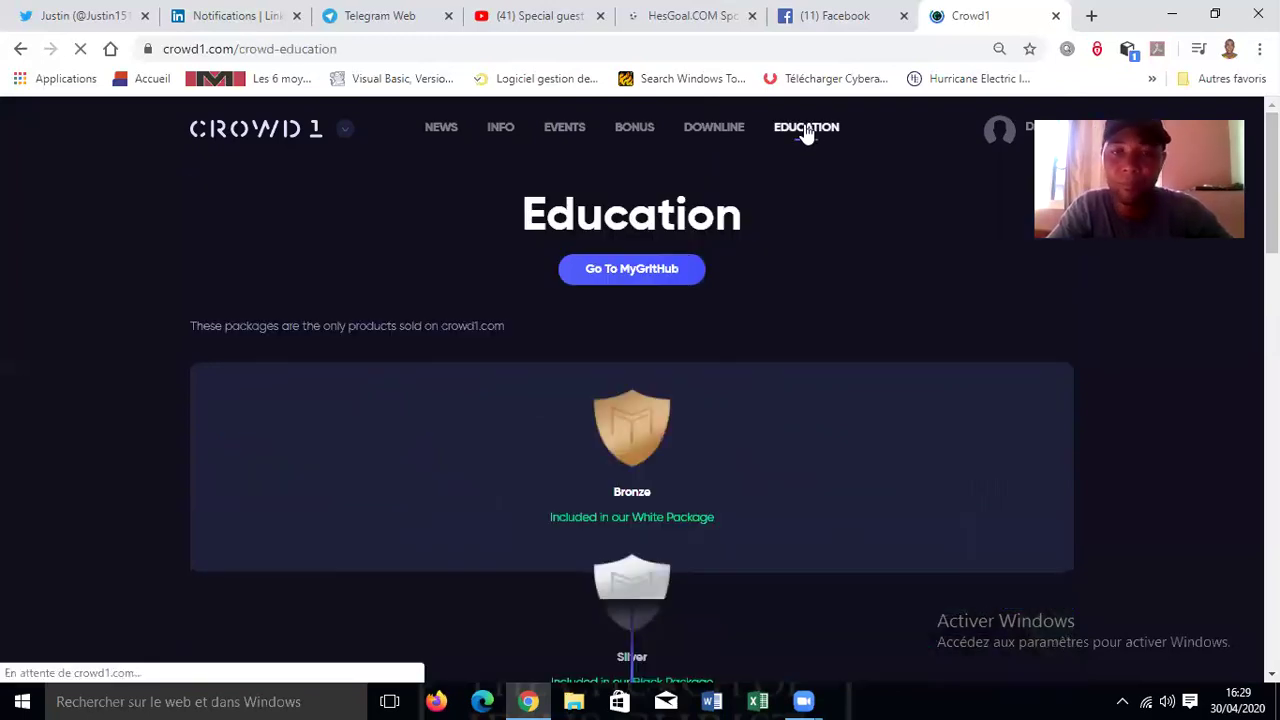
{"action": "left_click", "coordinate": [631, 276]}
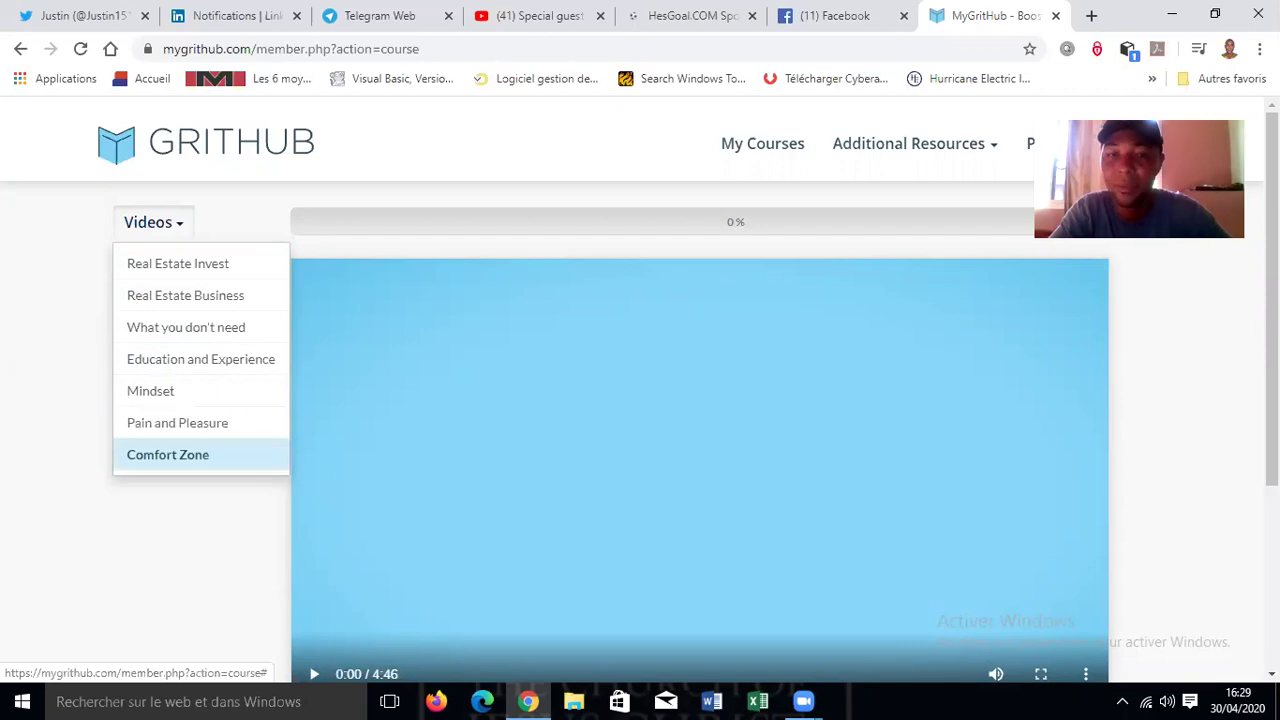
- Play the real estate course video, skip ahead, pause at 1:48, and go back to Crowd1 Education
{"action": "scroll", "coordinate": [540, 518], "scroll_direction": "down", "scroll_amount": 1}
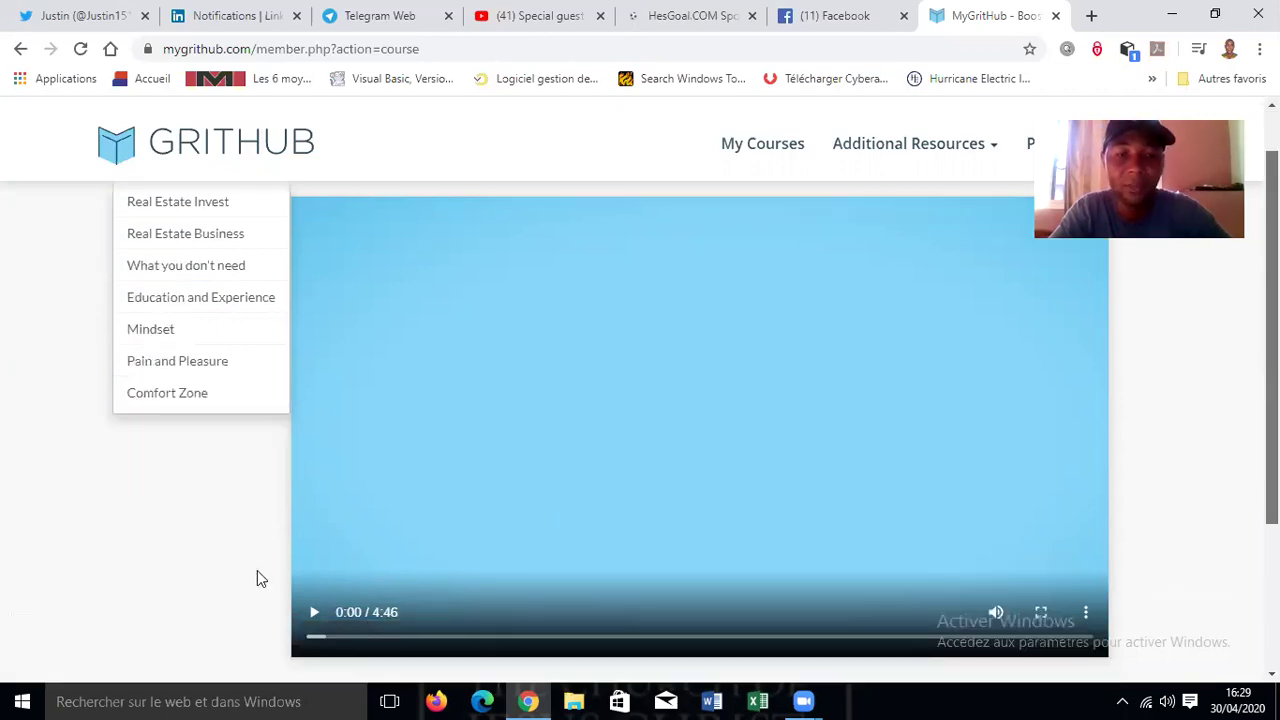
{"action": "left_click", "coordinate": [458, 300]}
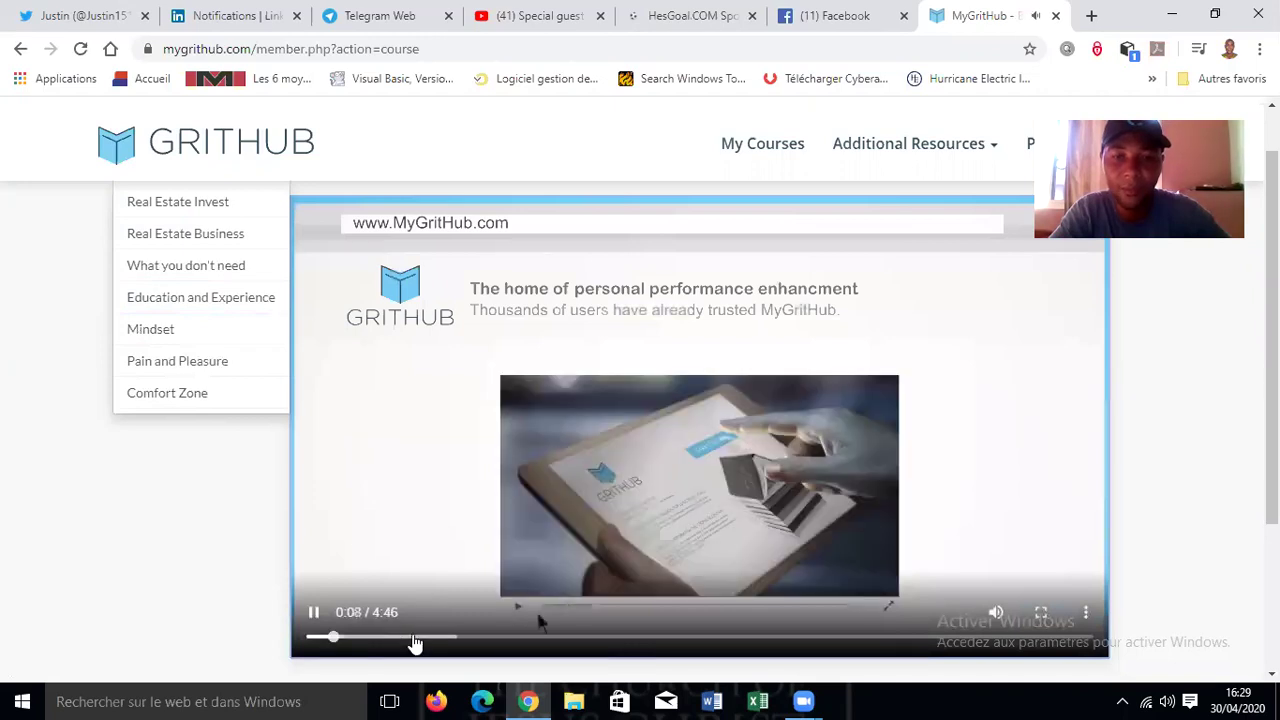
{"action": "left_click", "coordinate": [415, 638]}
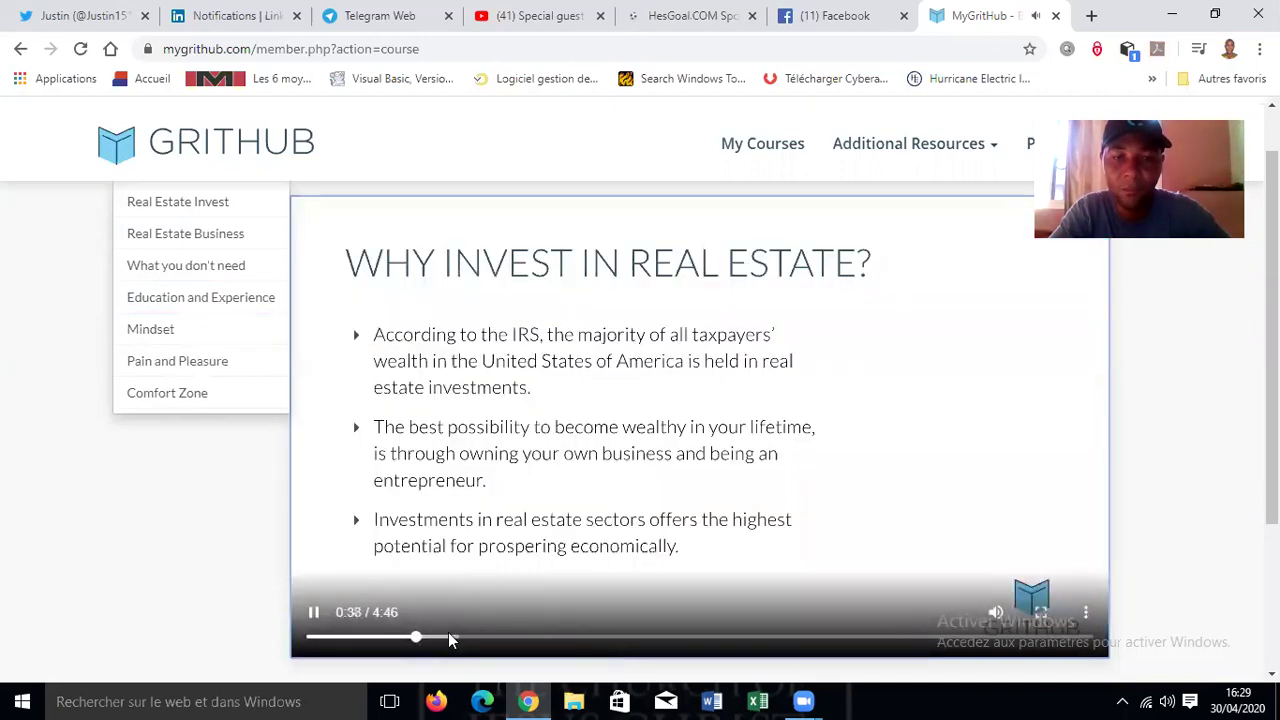
{"action": "left_click", "coordinate": [452, 638]}
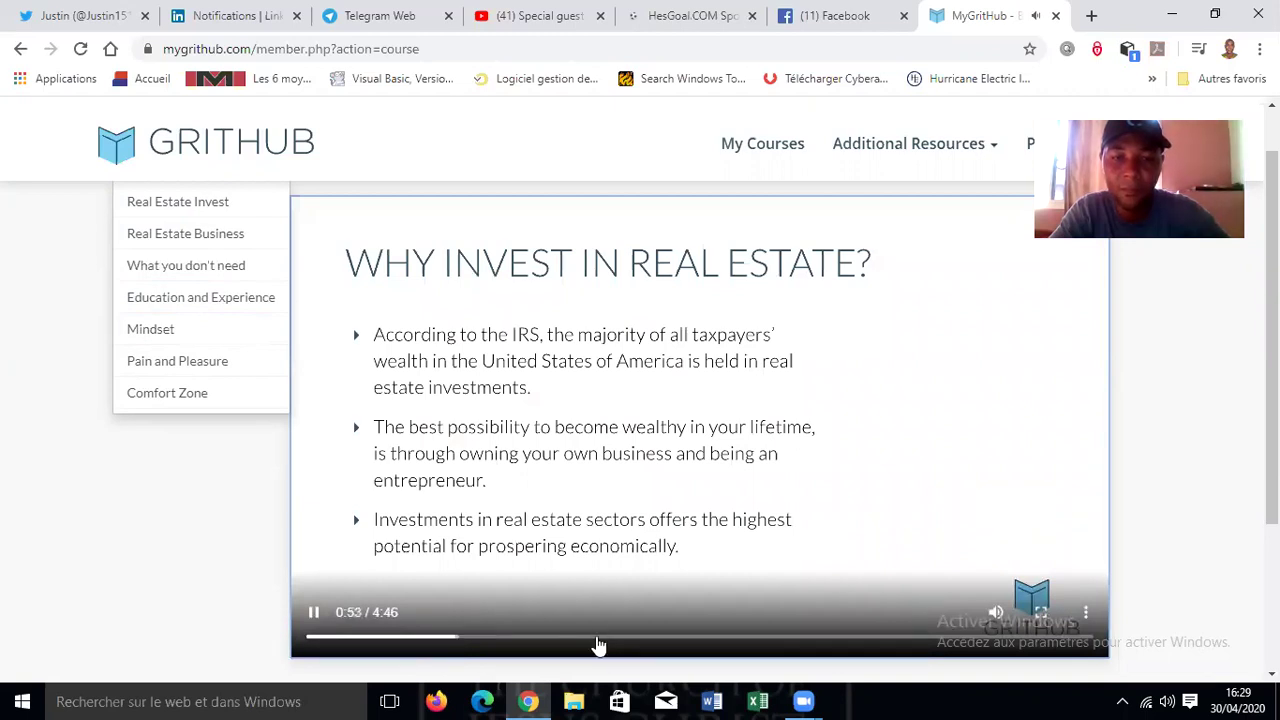
{"action": "left_click", "coordinate": [597, 638]}
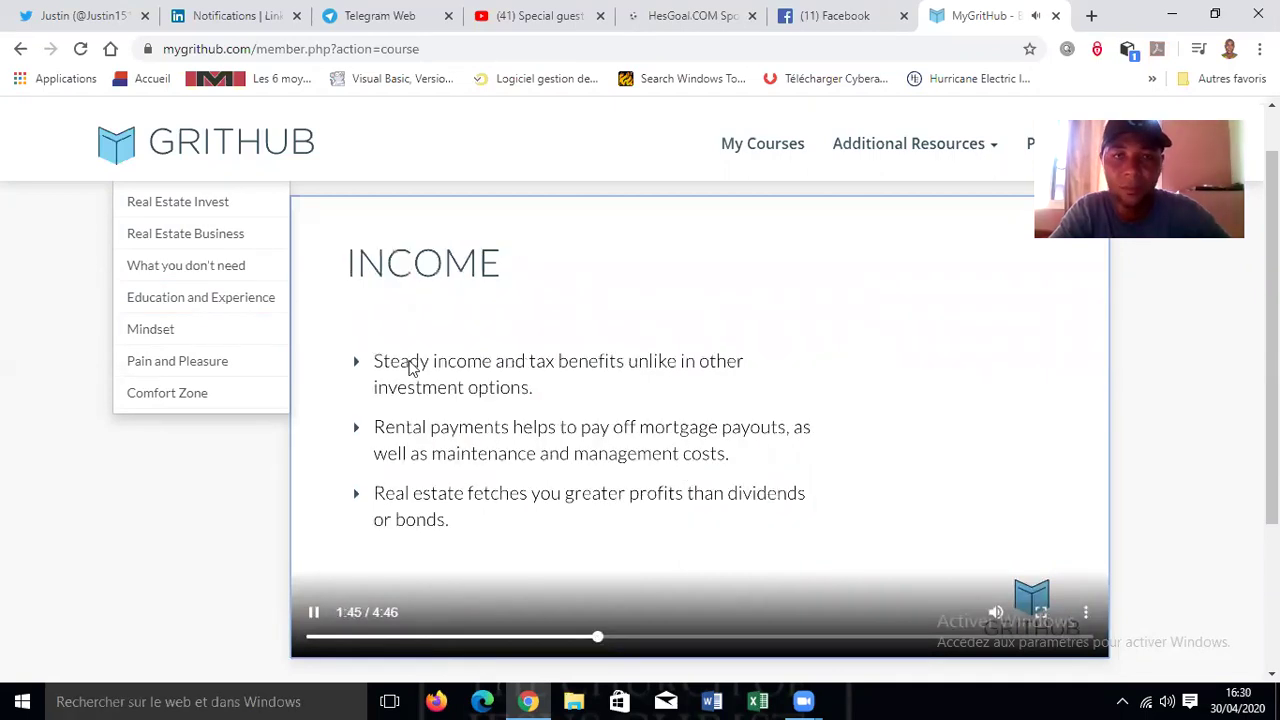
{"action": "left_click", "coordinate": [313, 614]}
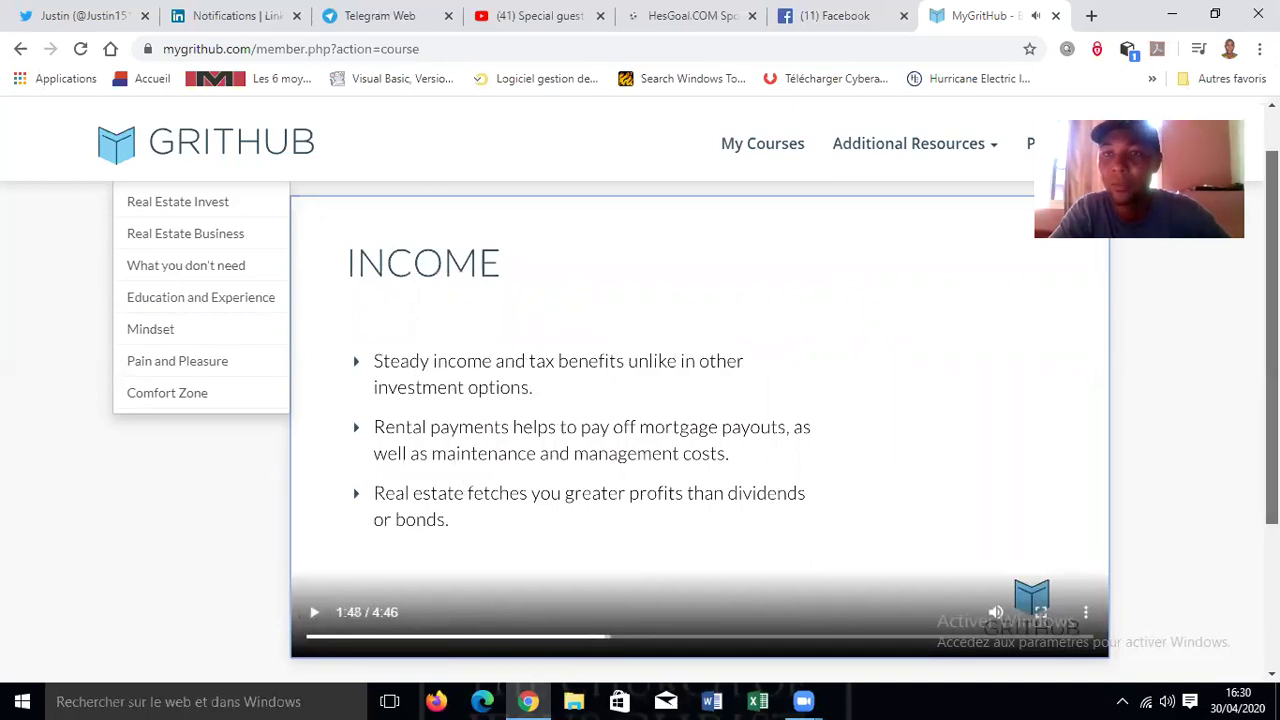
{"action": "left_click", "coordinate": [20, 52]}
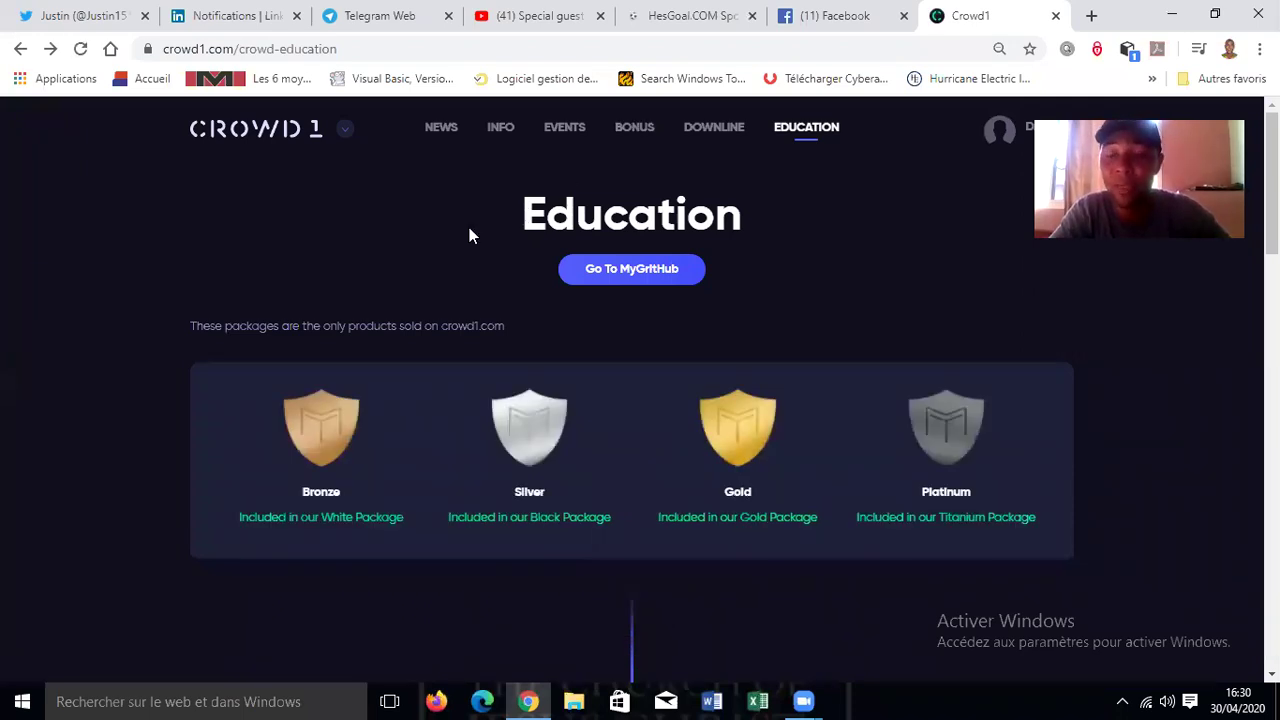
- Open the back office dashboard and review the €720.00 potential bonus and Streamline level 2nd of 20
{"action": "left_click", "coordinate": [268, 137]}
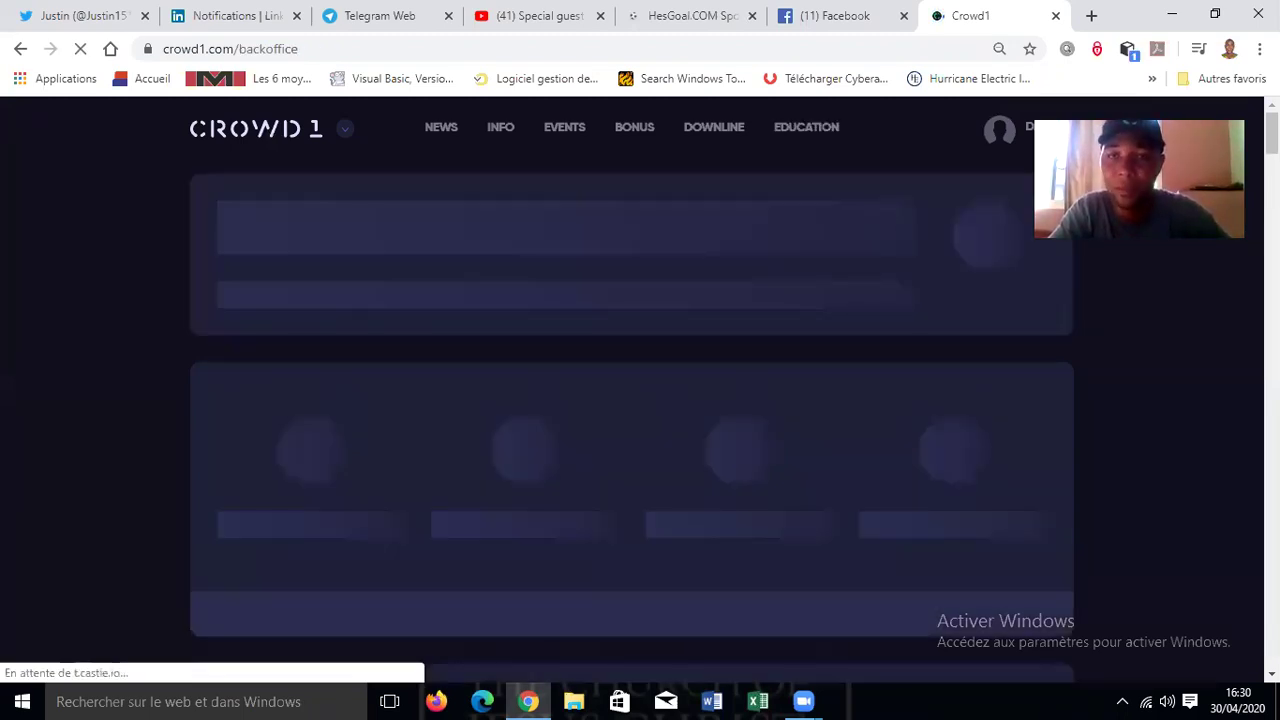
{"action": "scroll", "coordinate": [632, 400], "scroll_direction": "down", "scroll_amount": 3}
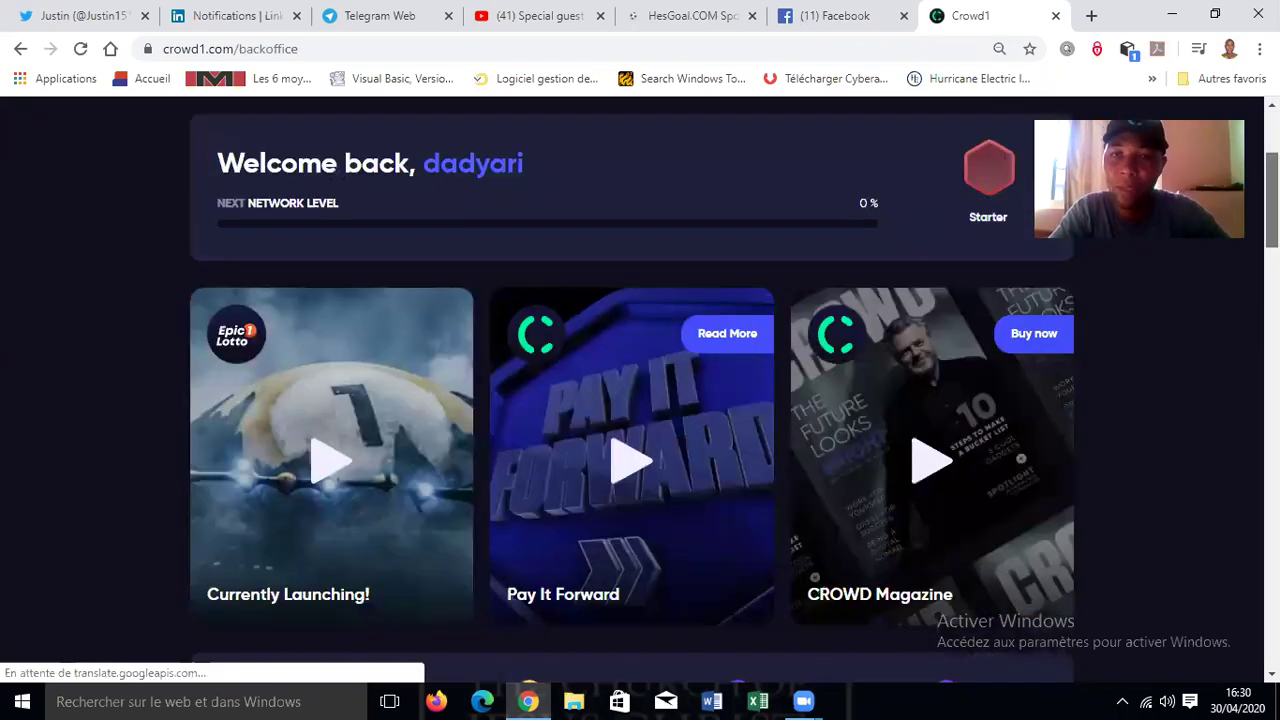
{"action": "scroll", "coordinate": [632, 400], "scroll_direction": "down", "scroll_amount": 1}
{"action": "scroll", "coordinate": [632, 400], "scroll_direction": "down", "scroll_amount": 4}
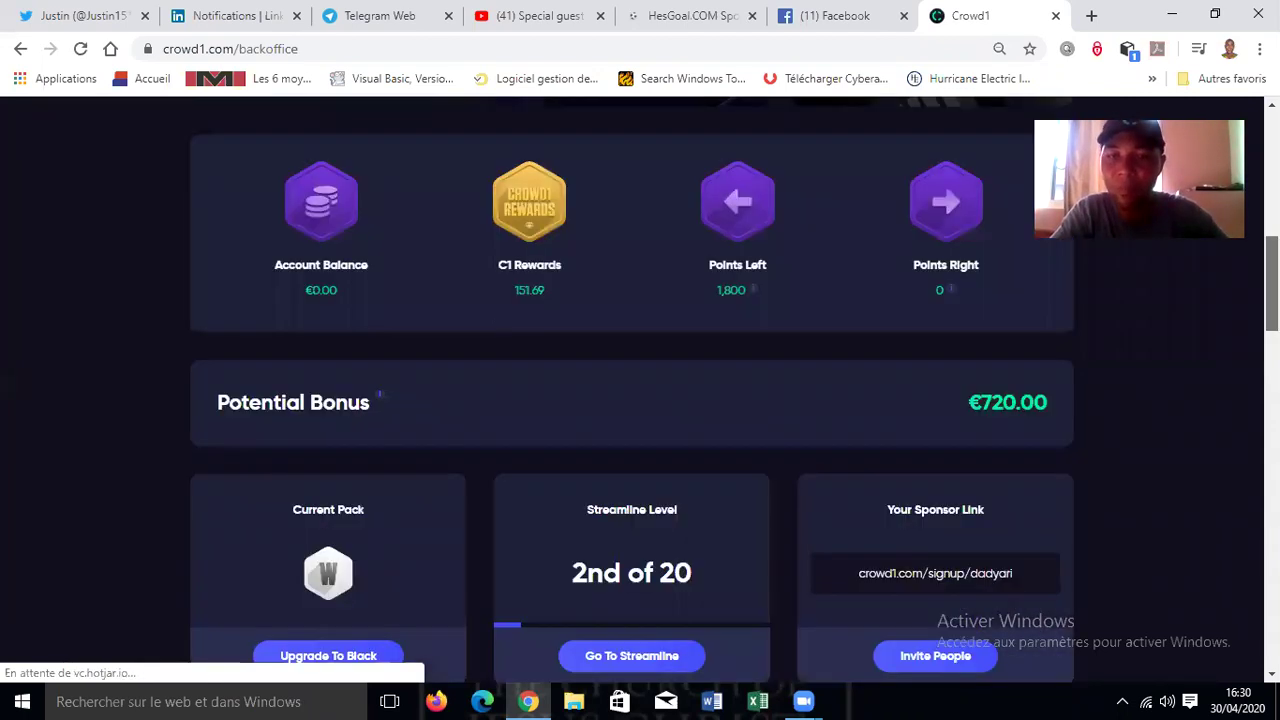
{"action": "scroll", "coordinate": [632, 400], "scroll_direction": "up", "scroll_amount": 1}
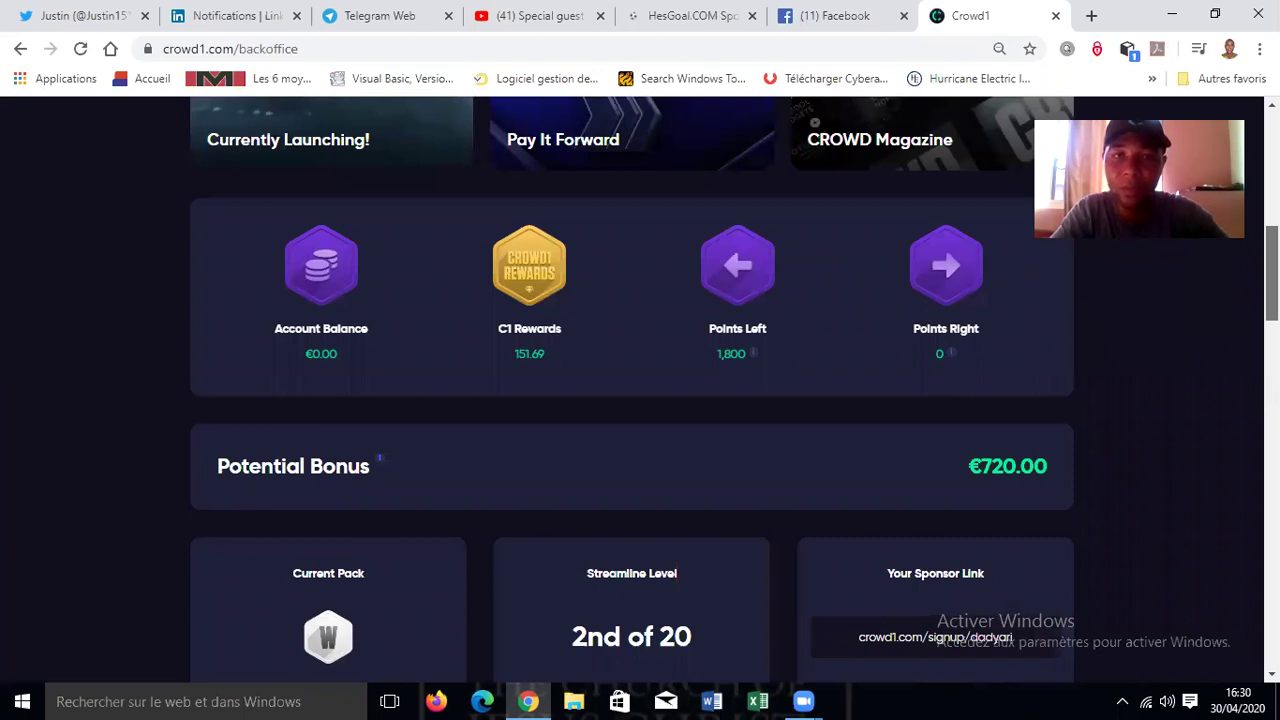
{"action": "scroll", "coordinate": [632, 400], "scroll_direction": "up", "scroll_amount": 5}
{"action": "scroll", "coordinate": [632, 400], "scroll_direction": "down", "scroll_amount": 1}
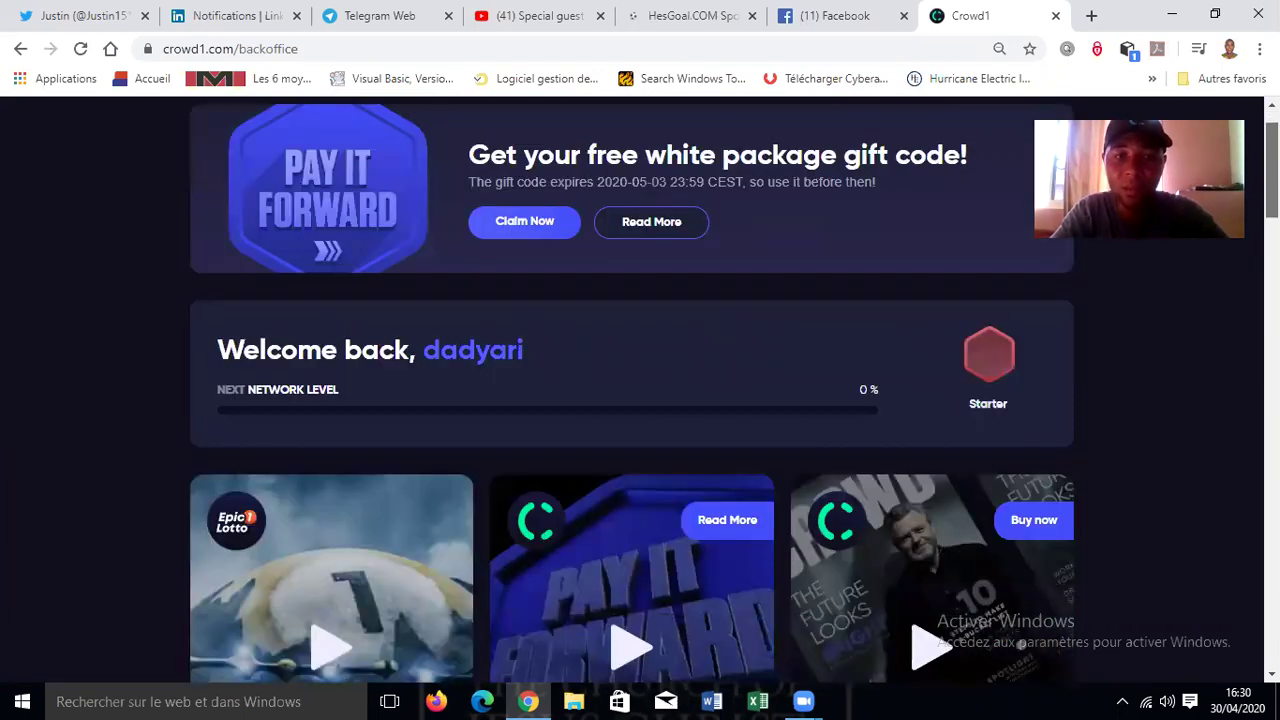
{"action": "scroll", "coordinate": [632, 400], "scroll_direction": "down", "scroll_amount": 5}
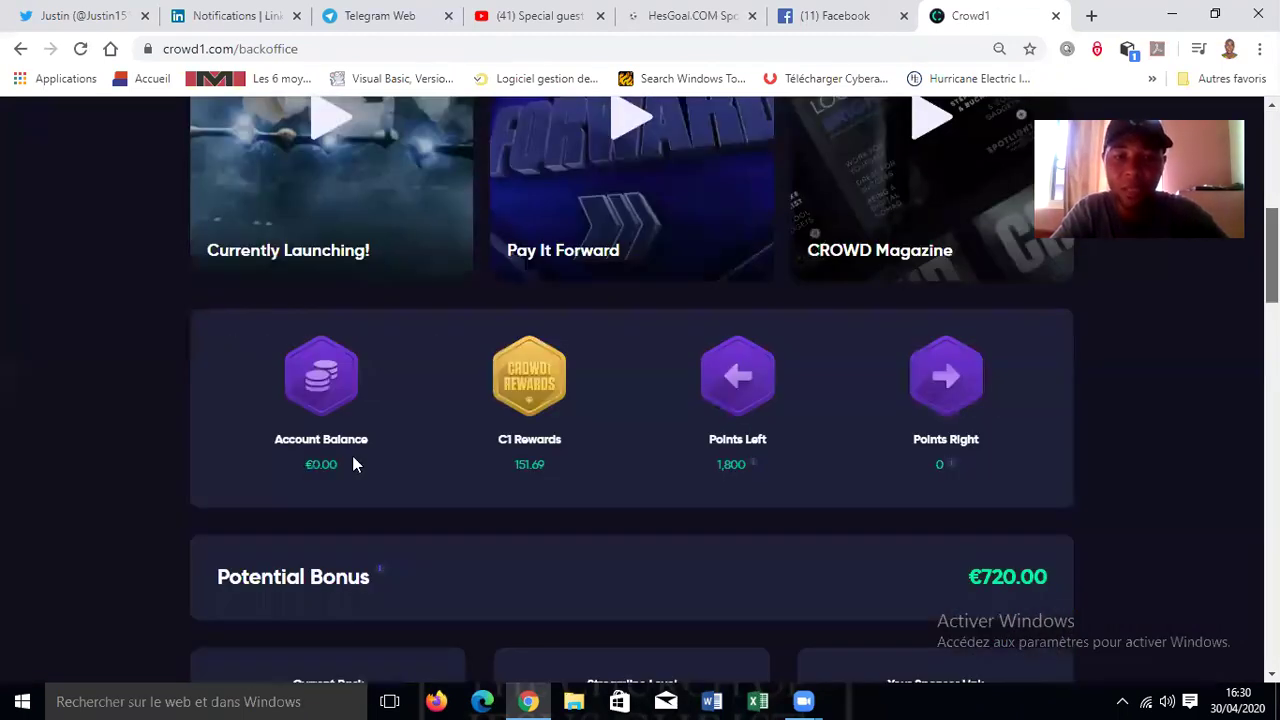
{"action": "scroll", "coordinate": [420, 469], "scroll_direction": "down", "scroll_amount": 1}
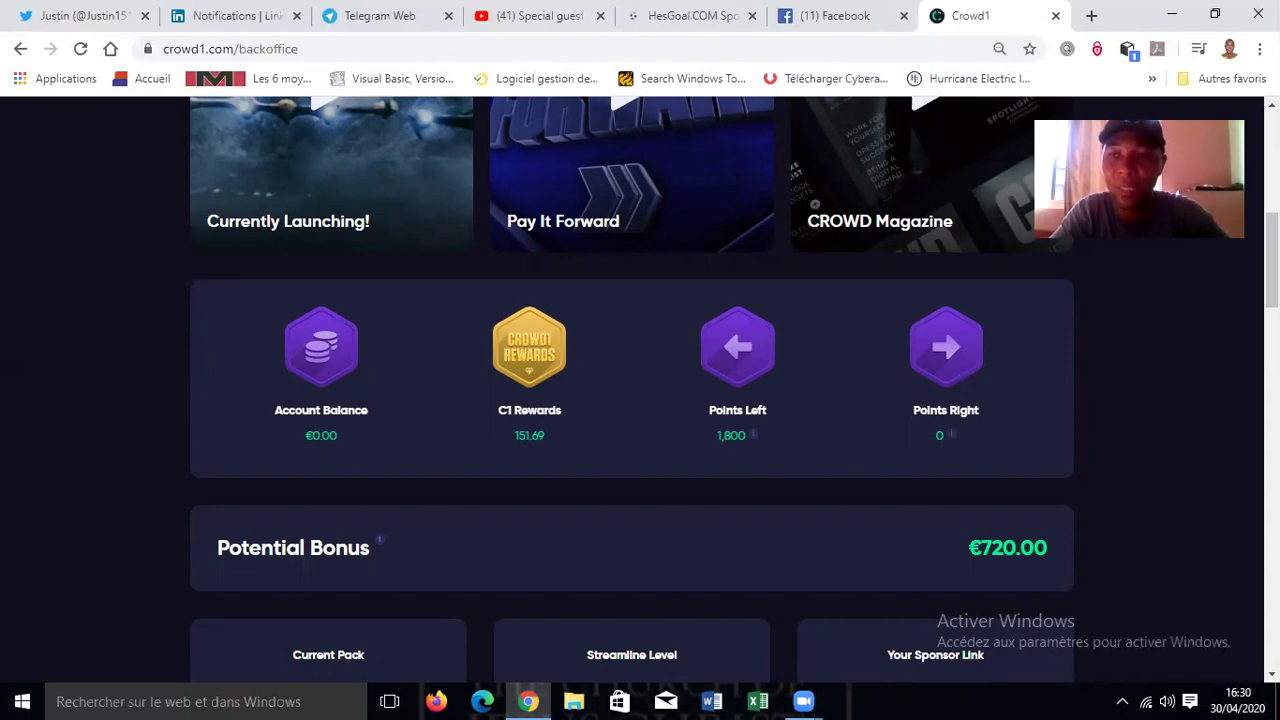
{"action": "left_click_drag", "start_coordinate": [1272, 260], "coordinate": [1272, 572]}
{"action": "scroll", "coordinate": [1245, 382], "scroll_direction": "up", "scroll_amount": 10}
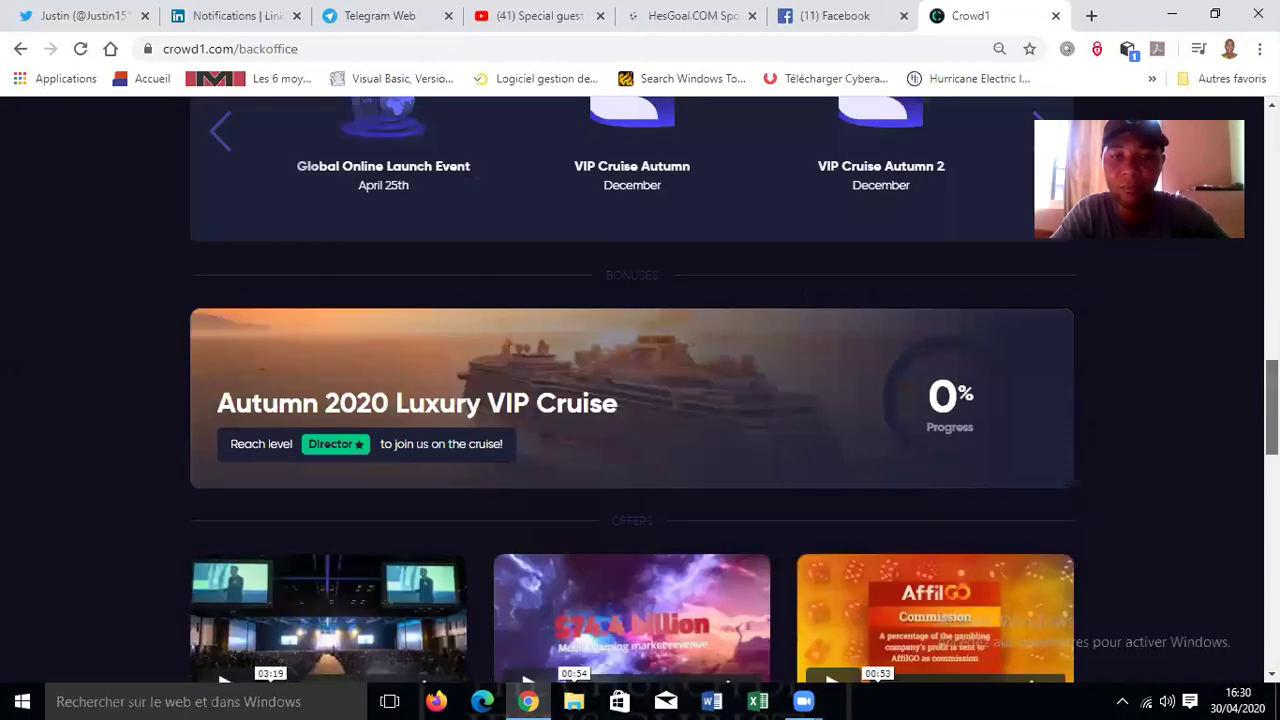
{"action": "left_click_drag", "start_coordinate": [1272, 408], "coordinate": [1272, 620]}
{"action": "scroll", "coordinate": [1235, 300], "scroll_direction": "up", "scroll_amount": 10}
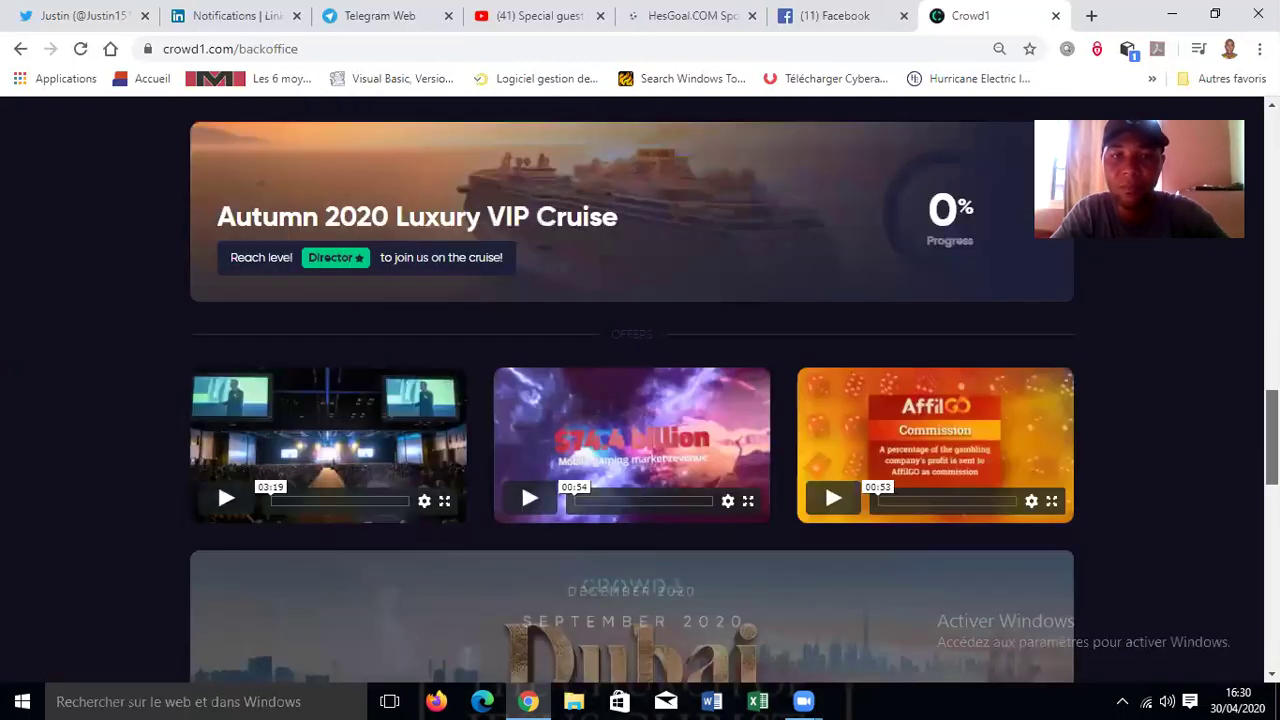
{"action": "scroll", "coordinate": [1228, 297], "scroll_direction": "up", "scroll_amount": 4}
{"action": "scroll", "coordinate": [1225, 285], "scroll_direction": "up", "scroll_amount": 5}
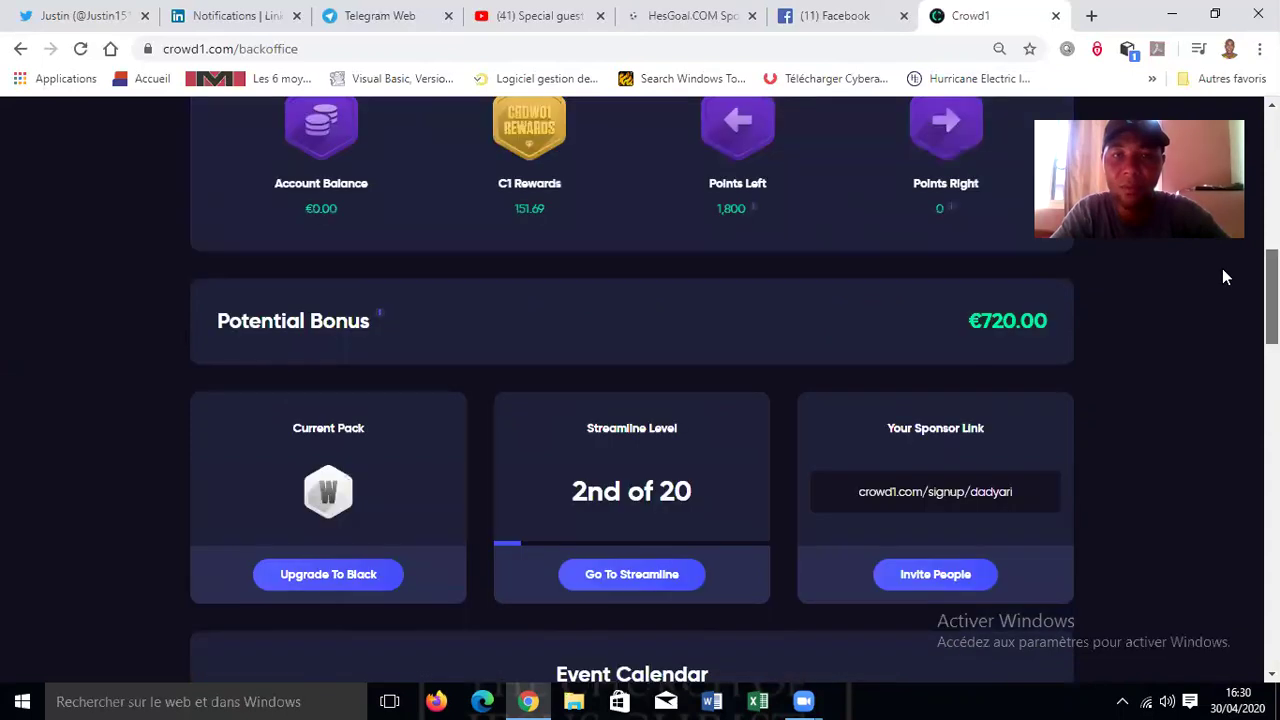
{"action": "scroll", "coordinate": [1223, 277], "scroll_direction": "up", "scroll_amount": 2}
{"action": "scroll", "coordinate": [1235, 320], "scroll_direction": "down", "scroll_amount": 5}
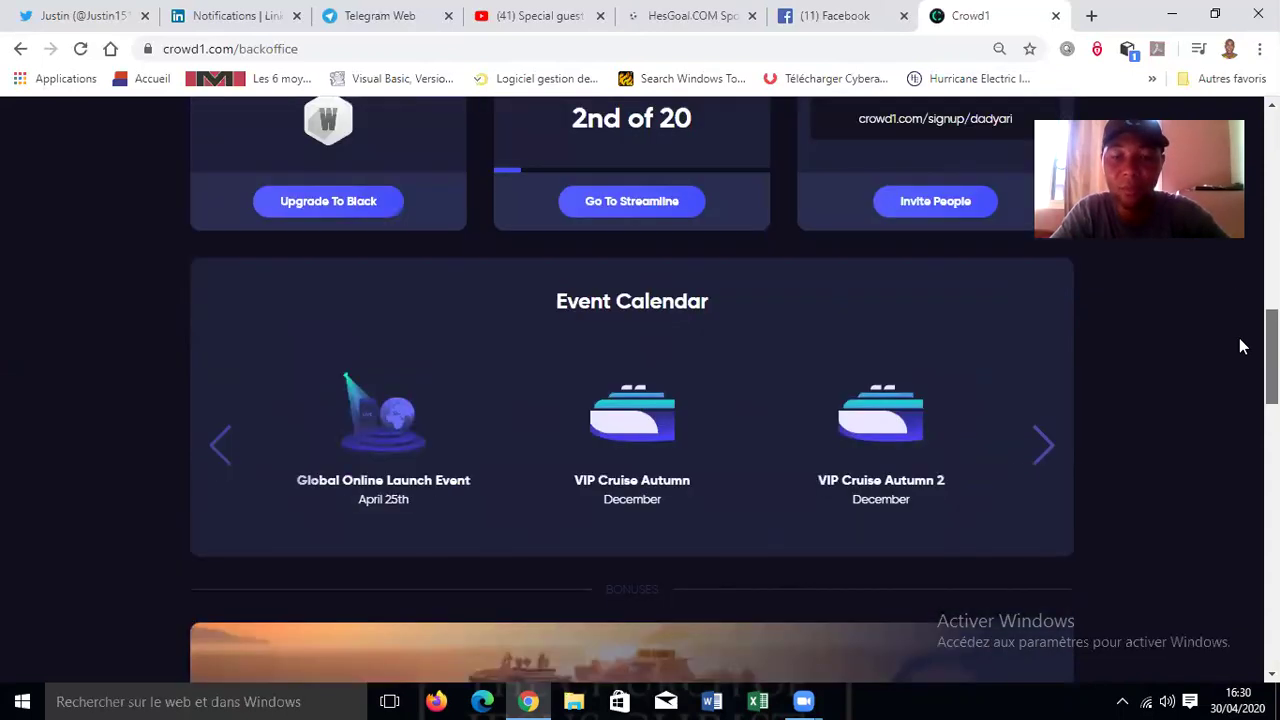
{"action": "scroll", "coordinate": [1240, 343], "scroll_direction": "down", "scroll_amount": 5}
{"action": "scroll", "coordinate": [418, 502], "scroll_direction": "down", "scroll_amount": 3}
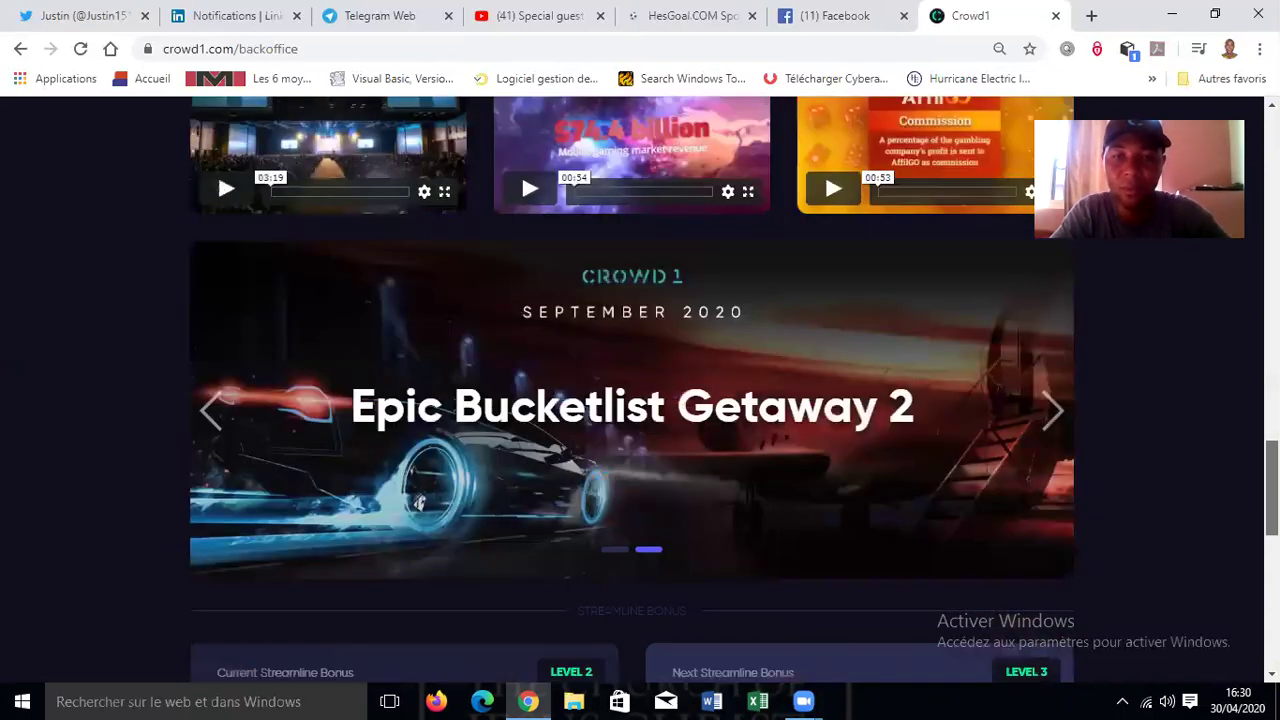
{"action": "scroll", "coordinate": [632, 400], "scroll_direction": "down", "scroll_amount": 3}
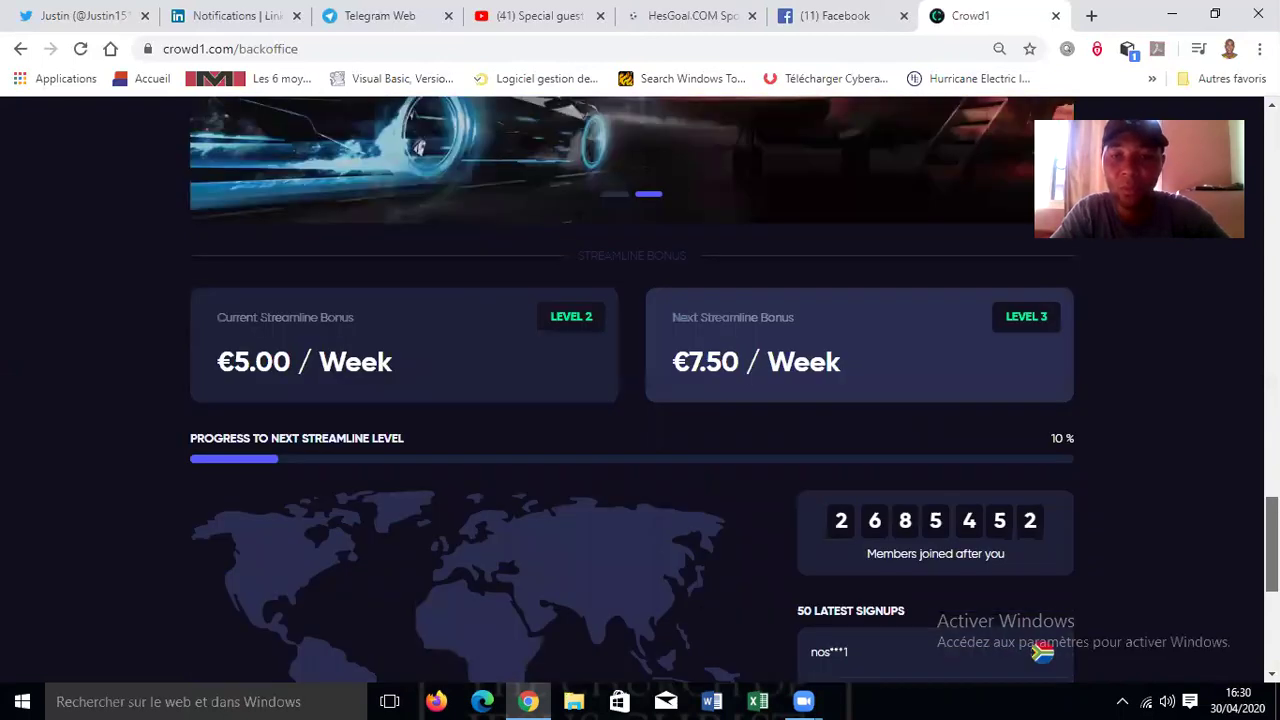
{"action": "scroll", "coordinate": [418, 147], "scroll_direction": "down", "scroll_amount": 3}
{"action": "scroll", "coordinate": [632, 380], "scroll_direction": "down", "scroll_amount": 1}
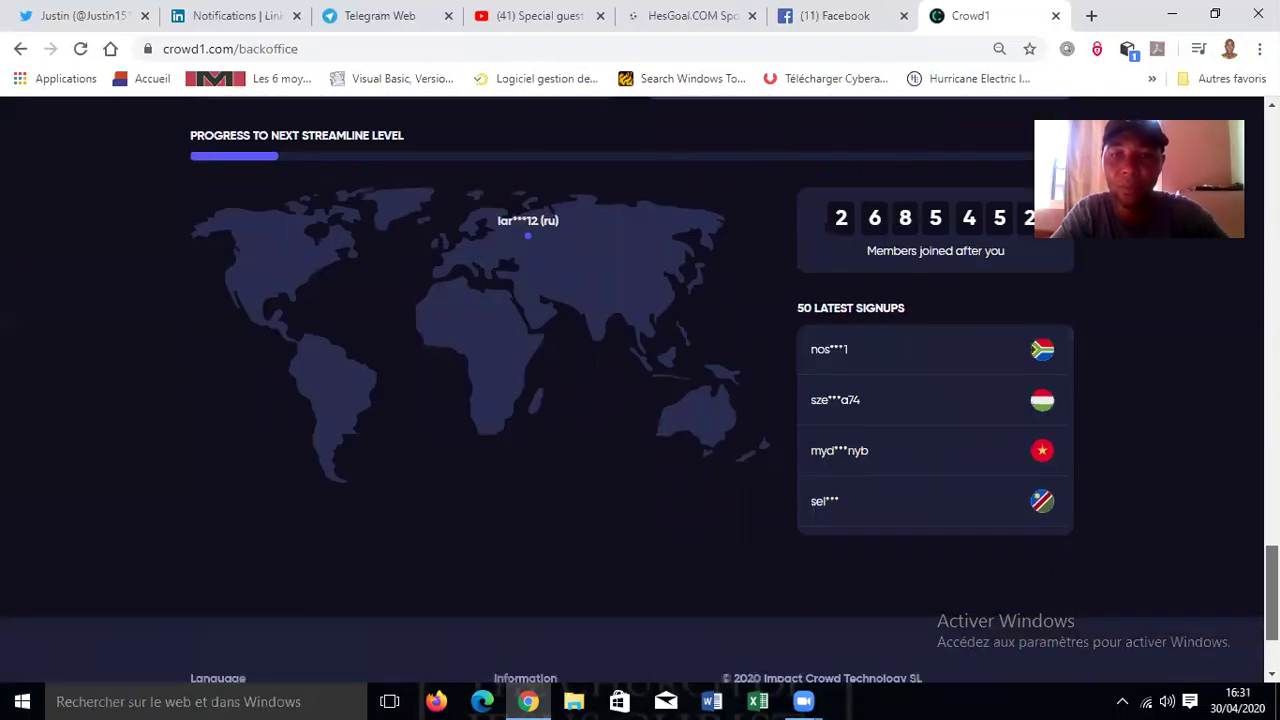
{"action": "scroll", "coordinate": [1240, 286], "scroll_direction": "up", "scroll_amount": 3}
{"action": "scroll", "coordinate": [1240, 286], "scroll_direction": "up", "scroll_amount": 4}
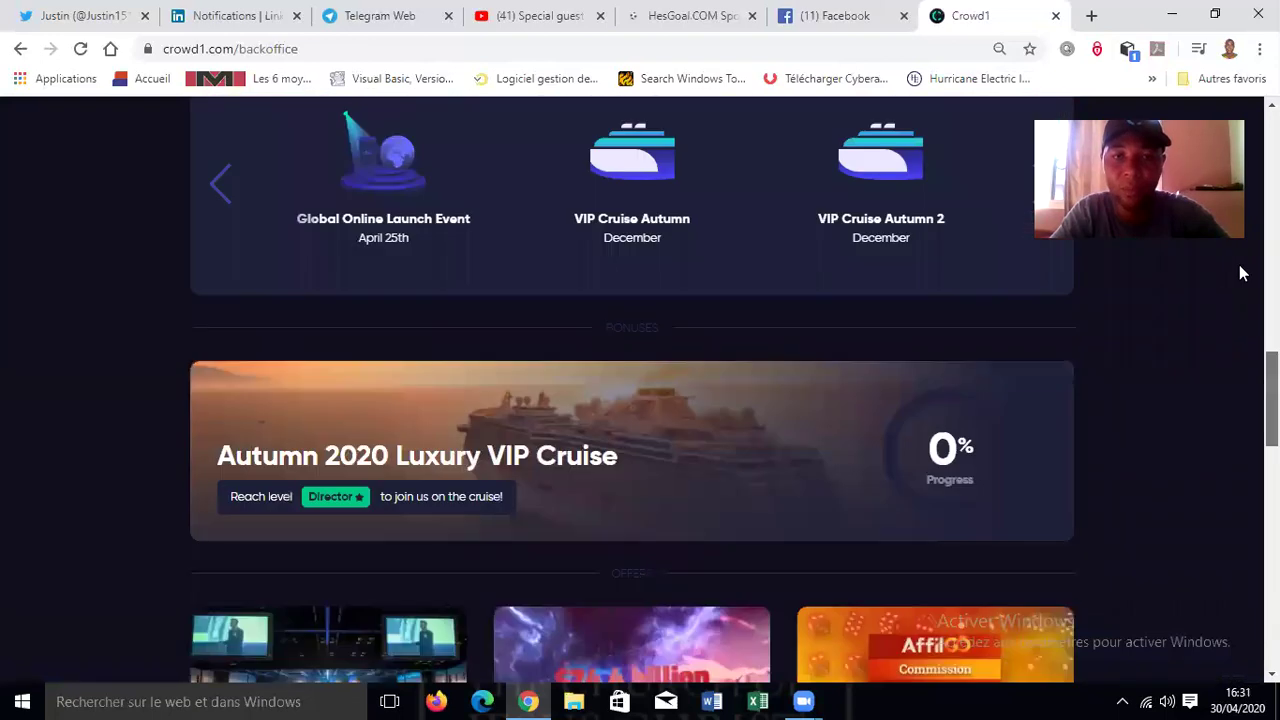
{"action": "scroll", "coordinate": [1216, 264], "scroll_direction": "up", "scroll_amount": 5}
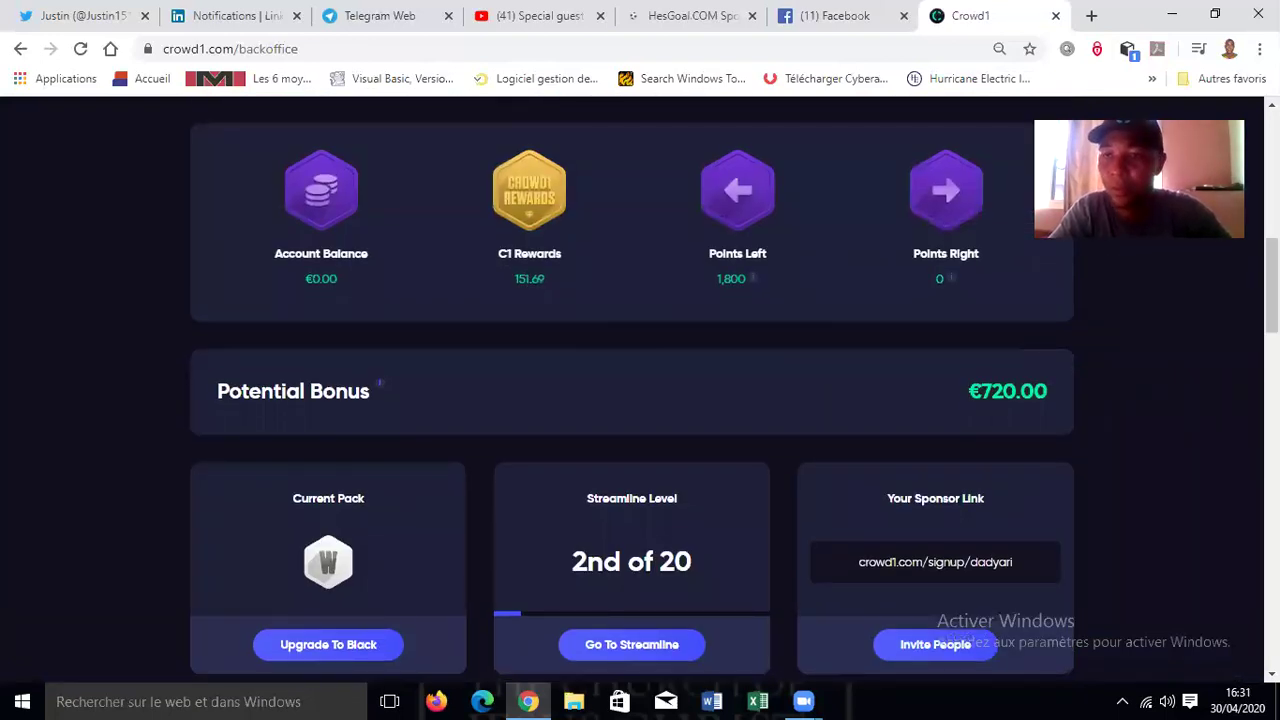
{"action": "scroll", "coordinate": [931, 309], "scroll_direction": "down", "scroll_amount": 2}
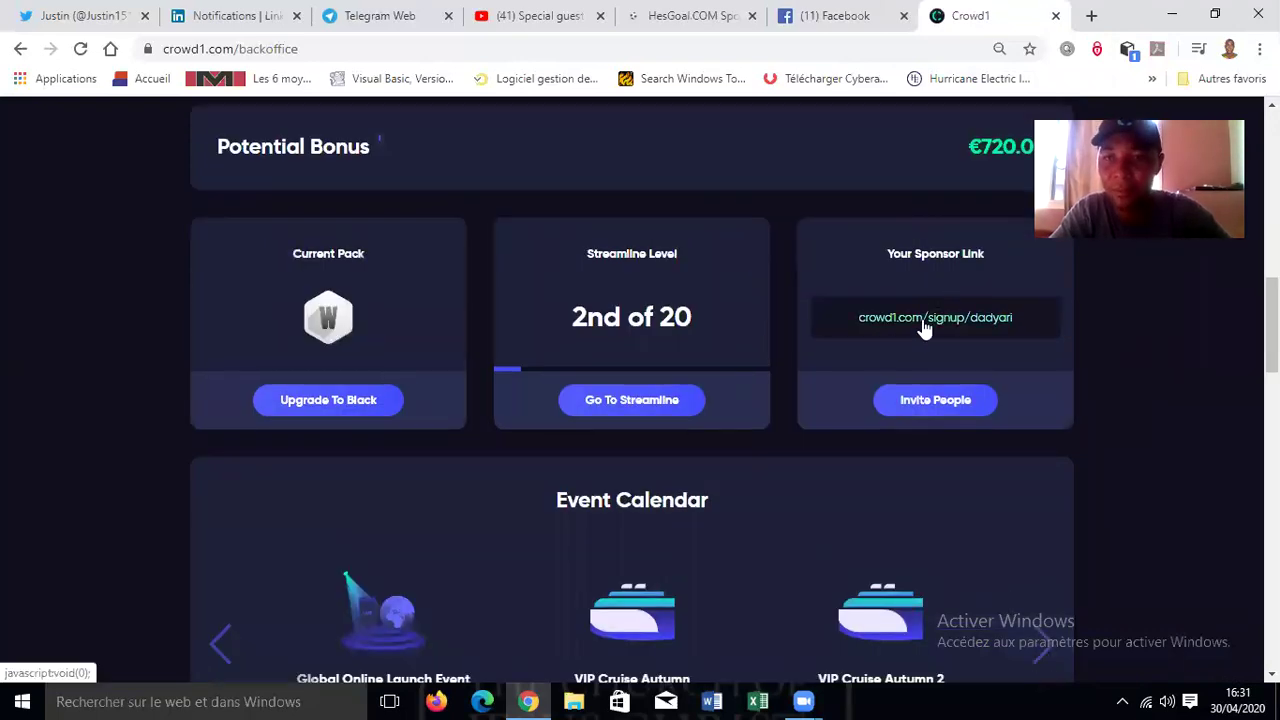
- Copy the sign-up link from the Your Sponsor Link card and return to the top of the page
{"action": "left_click", "coordinate": [925, 322]}
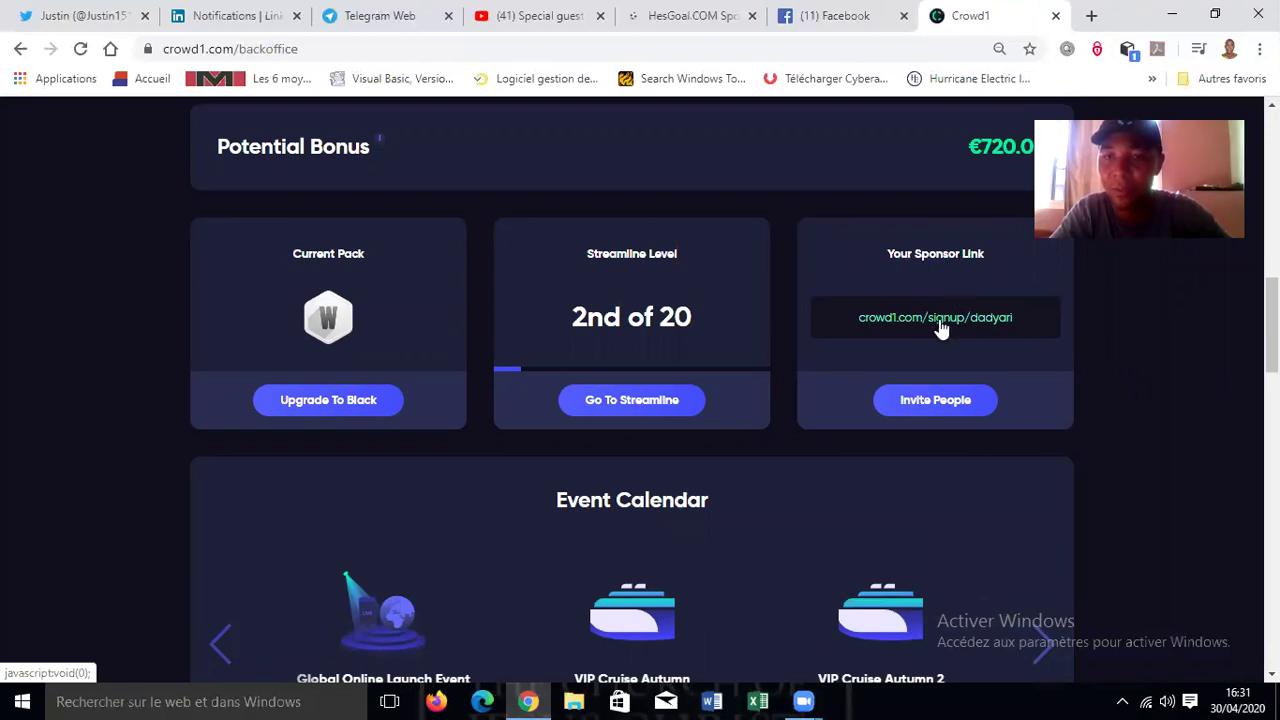
{"action": "left_click", "coordinate": [888, 318]}
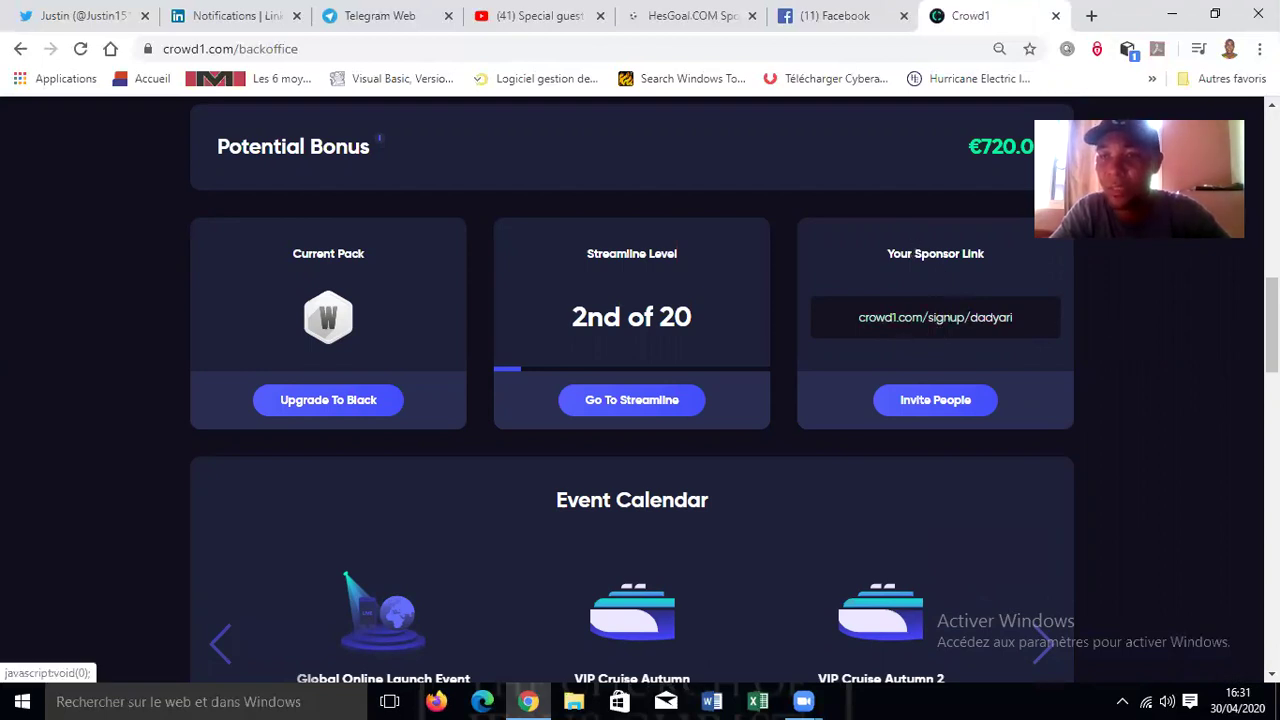
{"action": "scroll", "coordinate": [1272, 320], "scroll_direction": "up", "scroll_amount": 10}
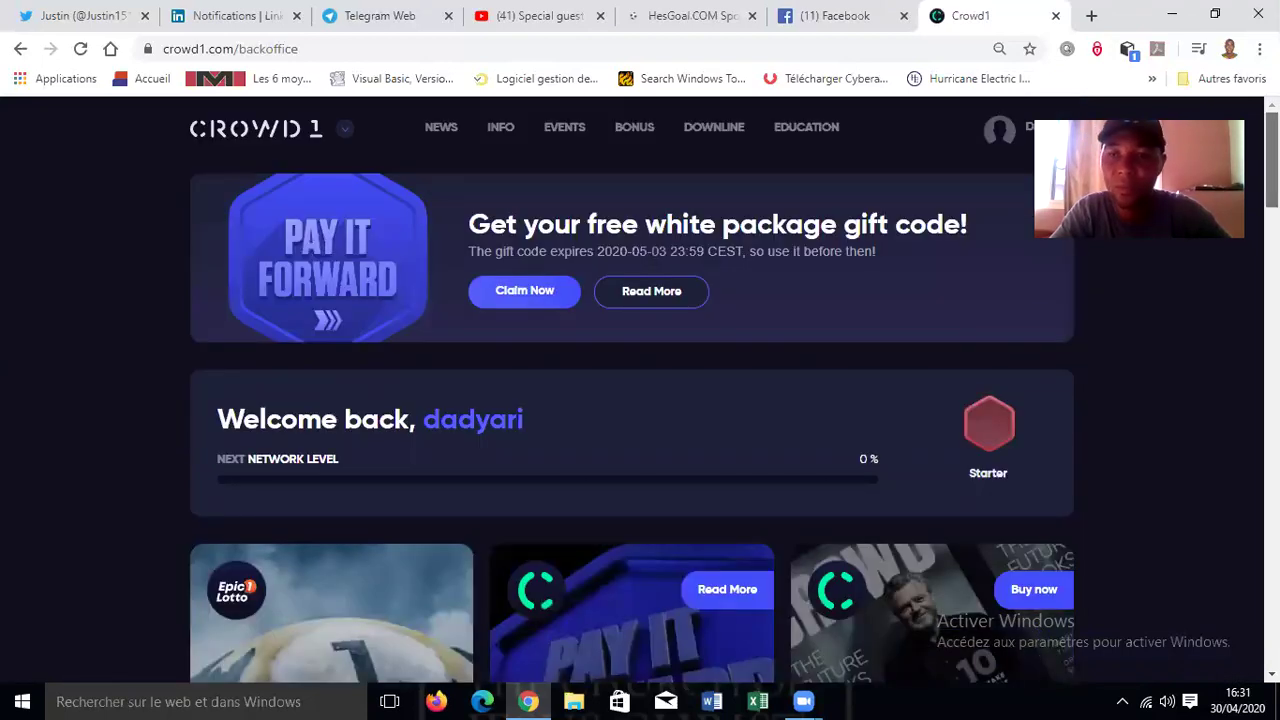
{"action": "mouse_move", "coordinate": [961, 598]}
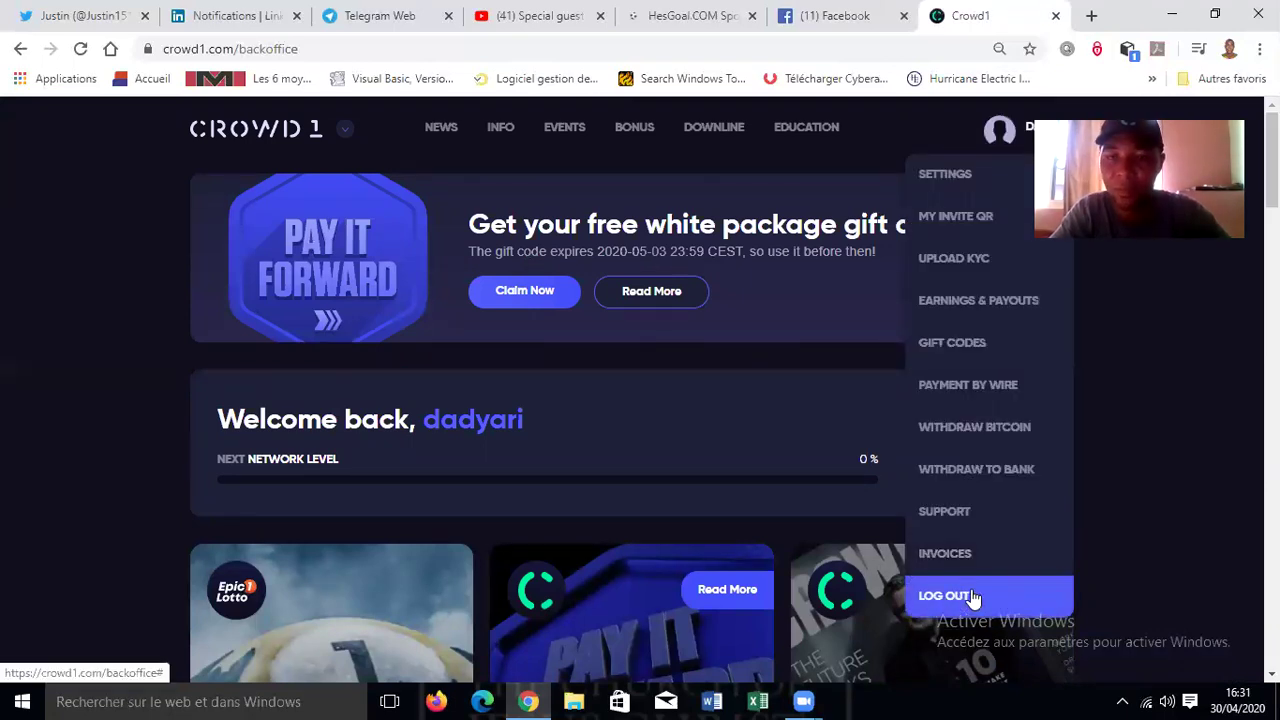
- Log out and load the crowd1.com/signup referral link so the Sign Up page shows the sponsor prefilled
{"action": "left_click", "coordinate": [973, 598]}
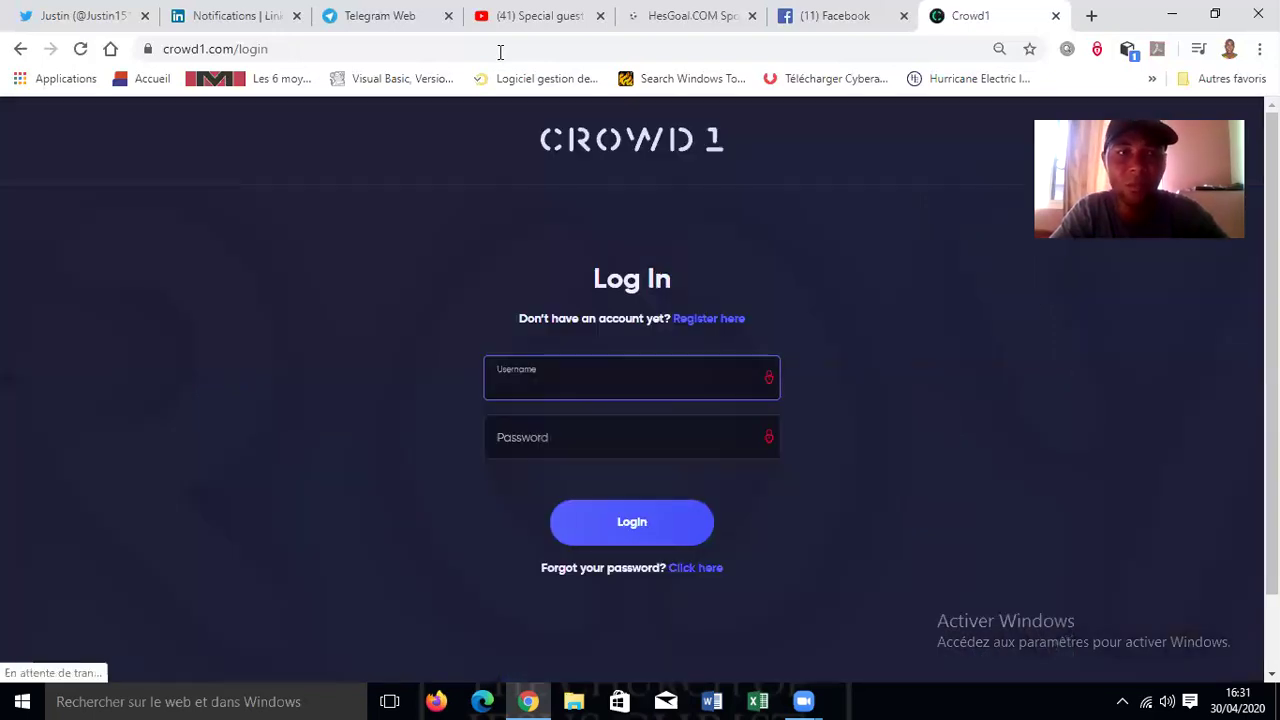
{"action": "left_click", "coordinate": [500, 52]}
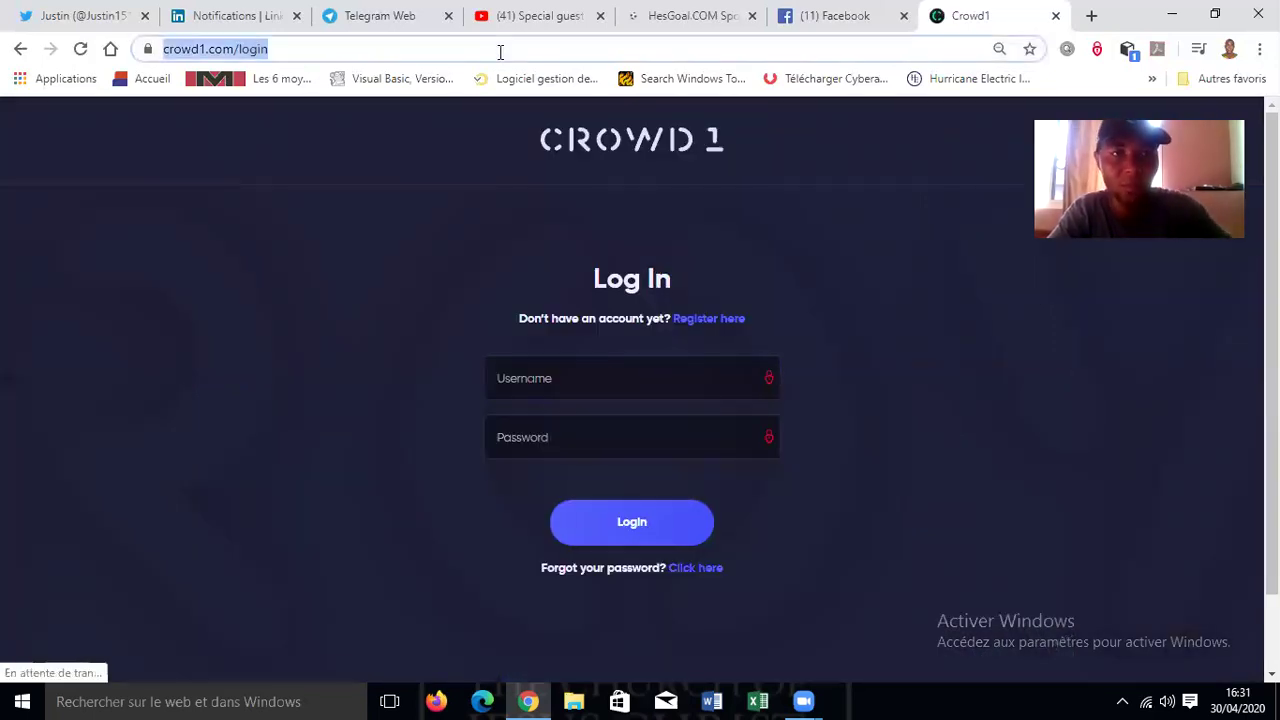
{"action": "key", "text": "ctrl+v"}
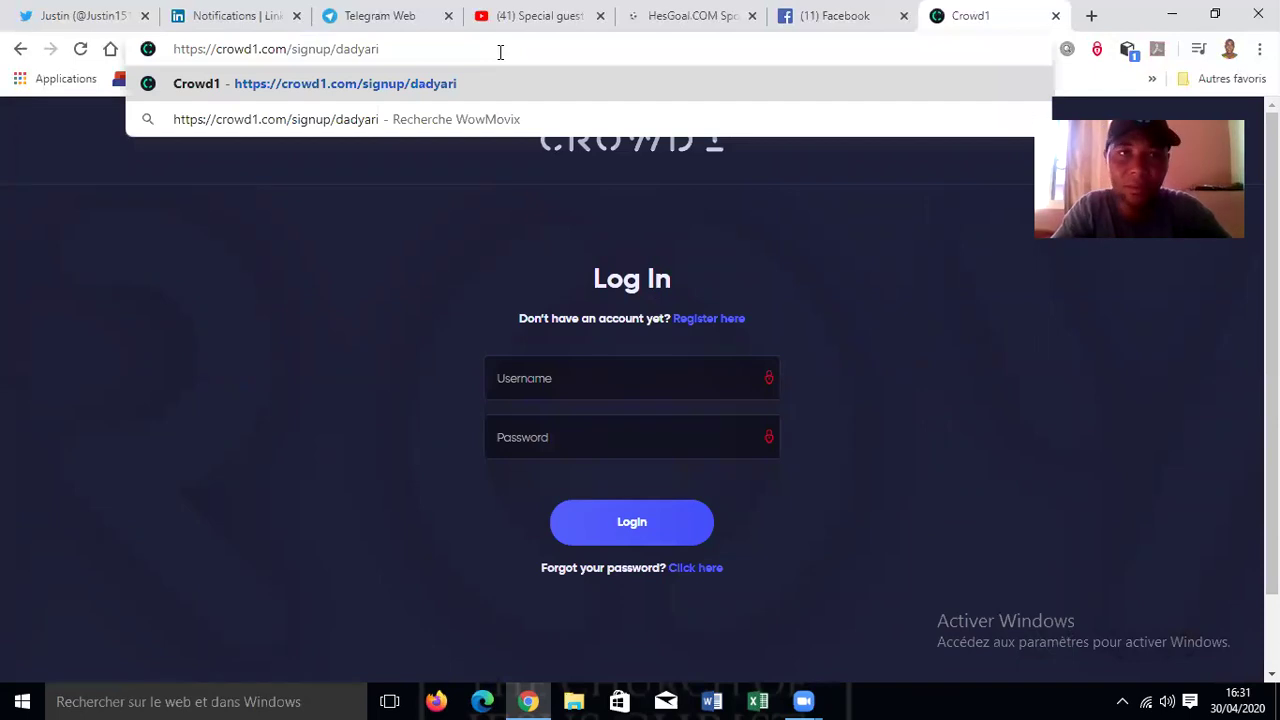
{"action": "key", "text": "Return"}
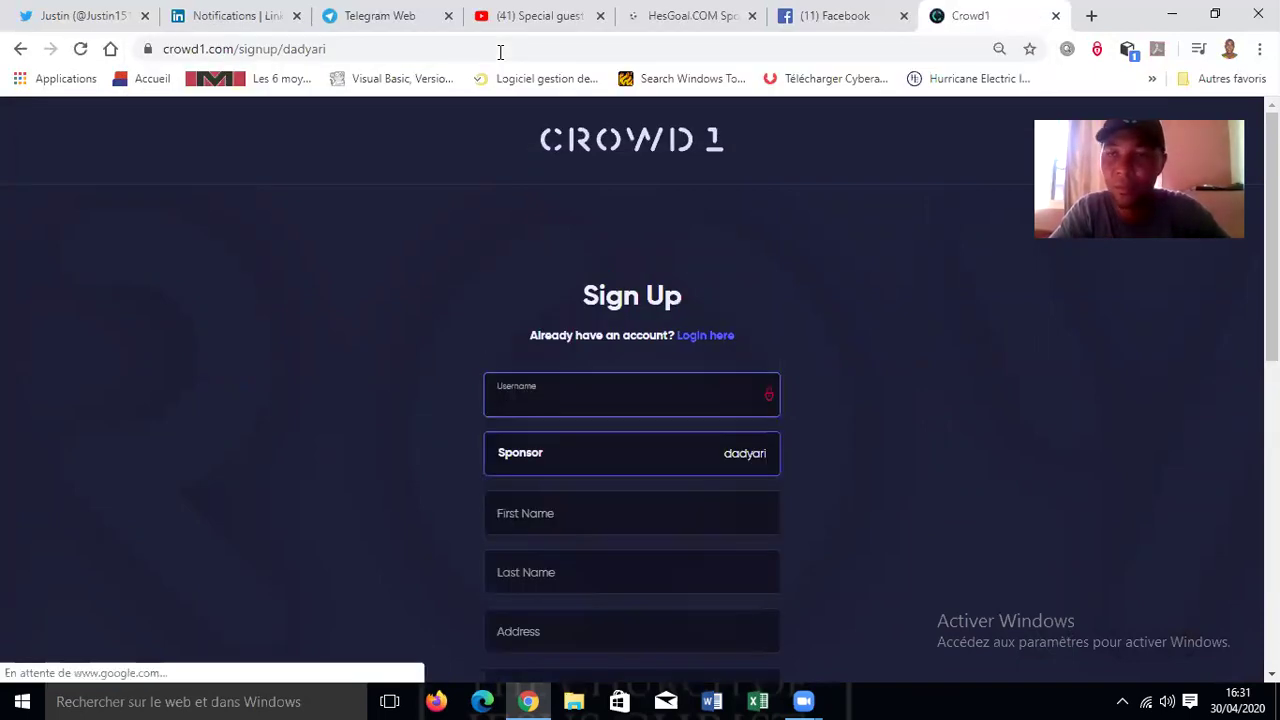
{"action": "left_click", "coordinate": [334, 49]}
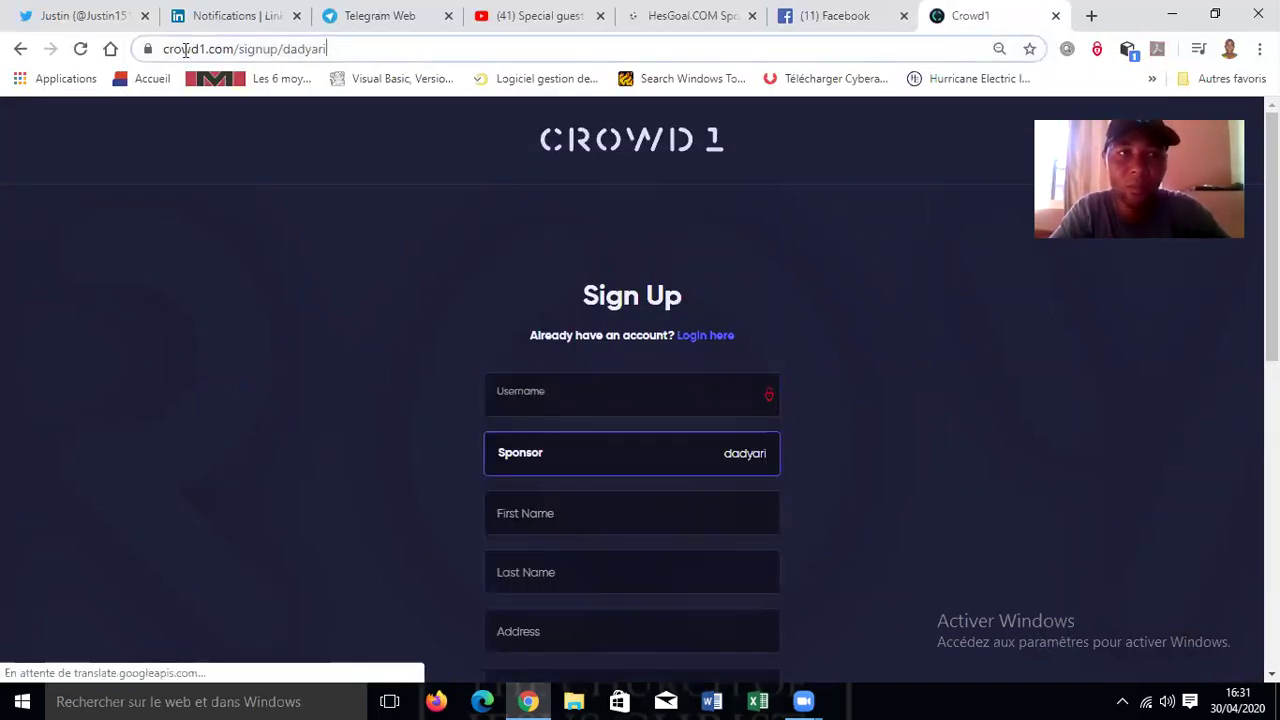
{"action": "left_click", "coordinate": [267, 50]}
{"action": "right_click", "coordinate": [266, 45]}
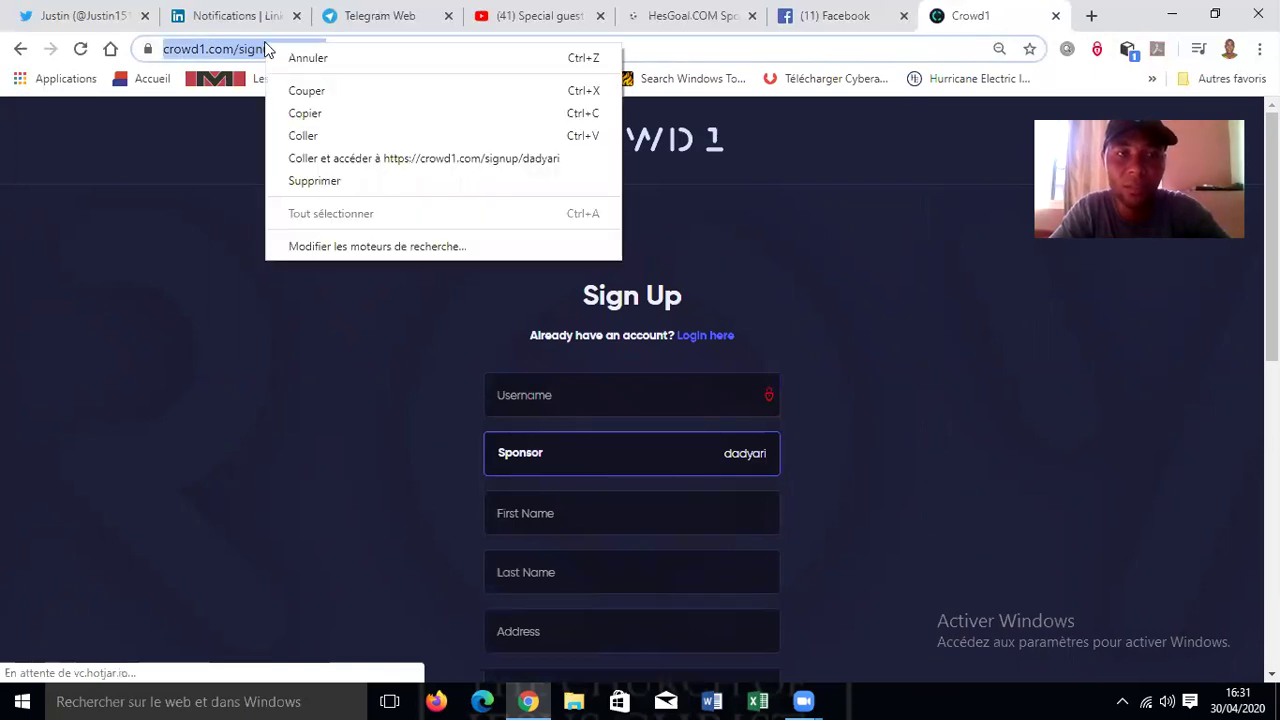
{"action": "left_click", "coordinate": [311, 137]}
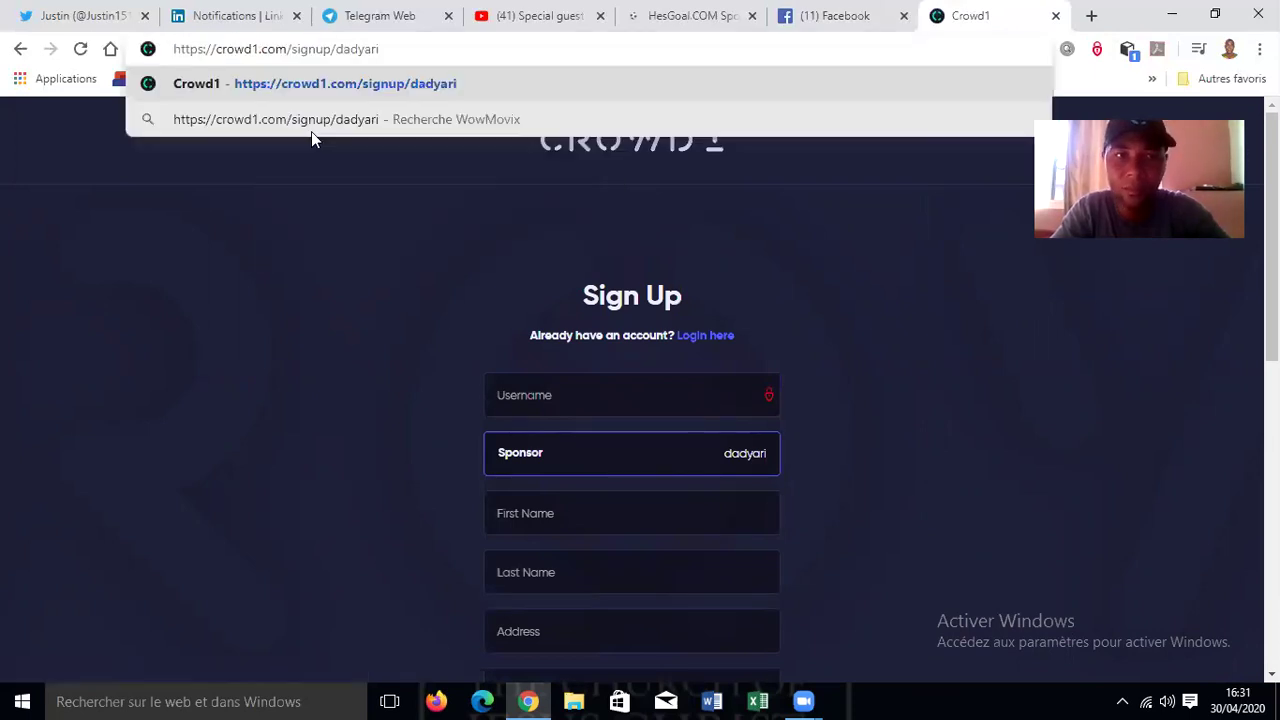
{"action": "key", "text": "Return"}
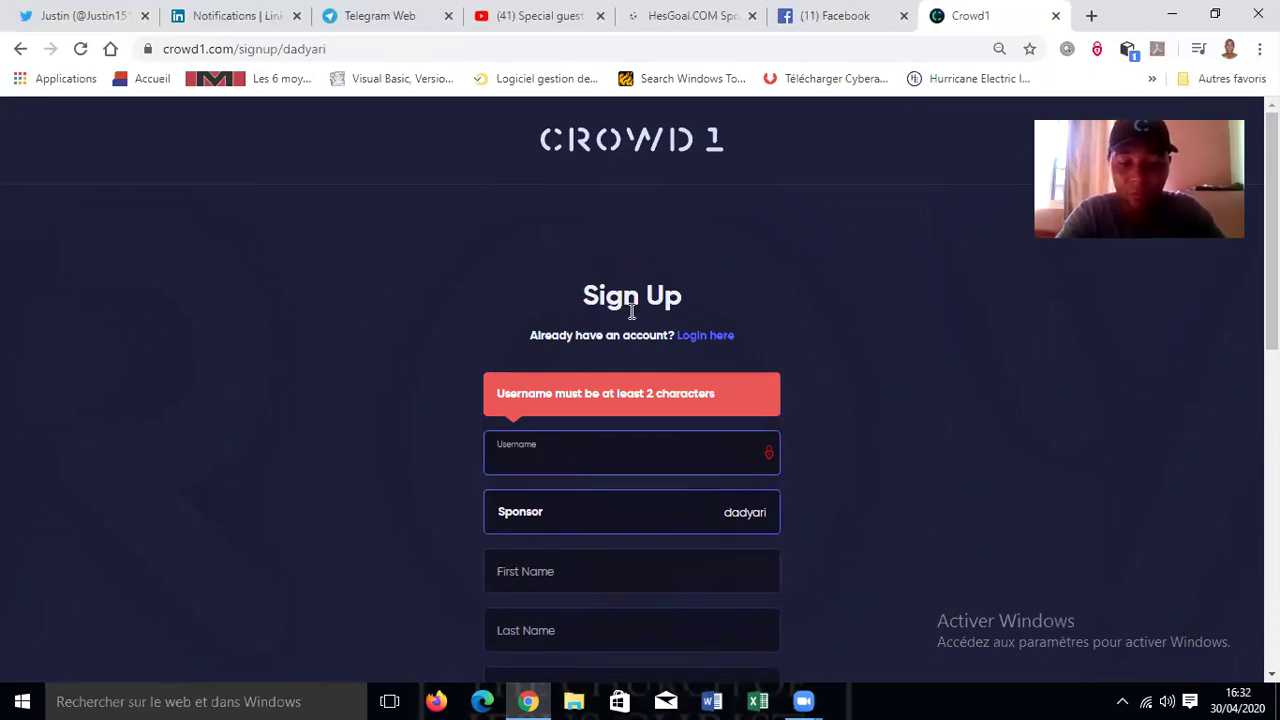
- Enter a username, adjusting it until it is available
{"action": "type", "text": "ericmm"}
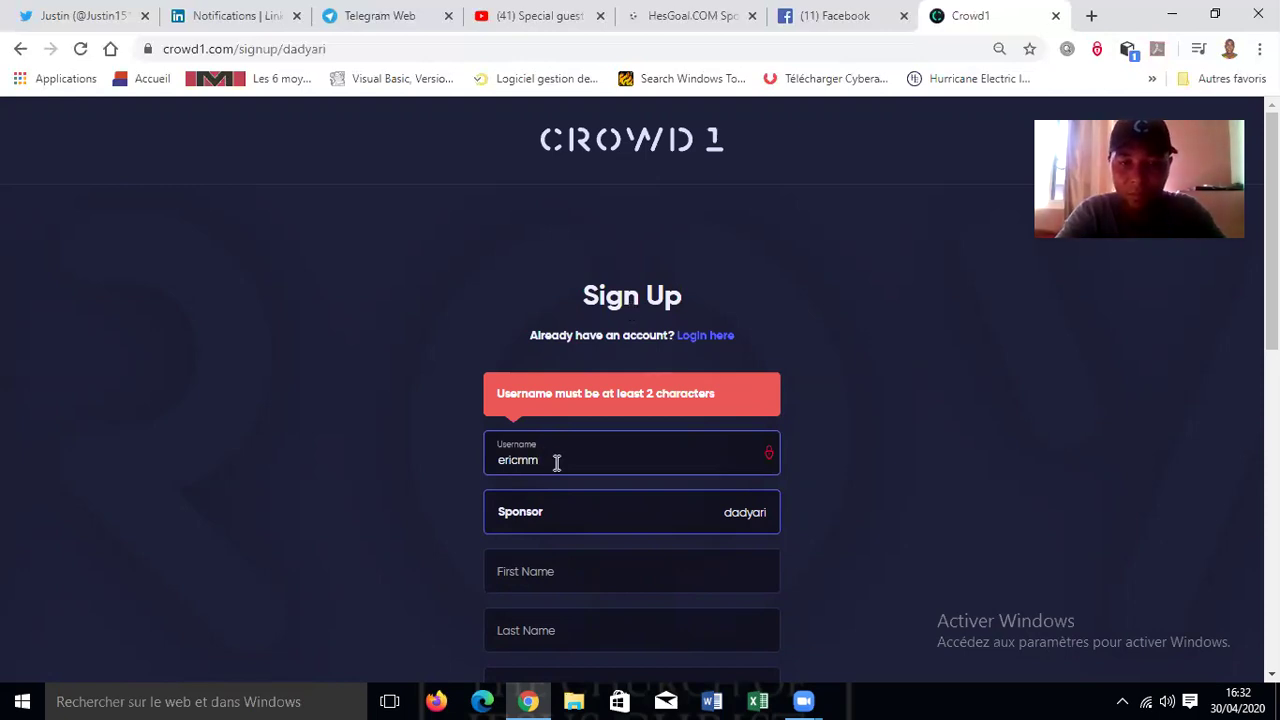
{"action": "key", "text": "BackSpace"}
{"action": "key", "text": "BackSpace"}
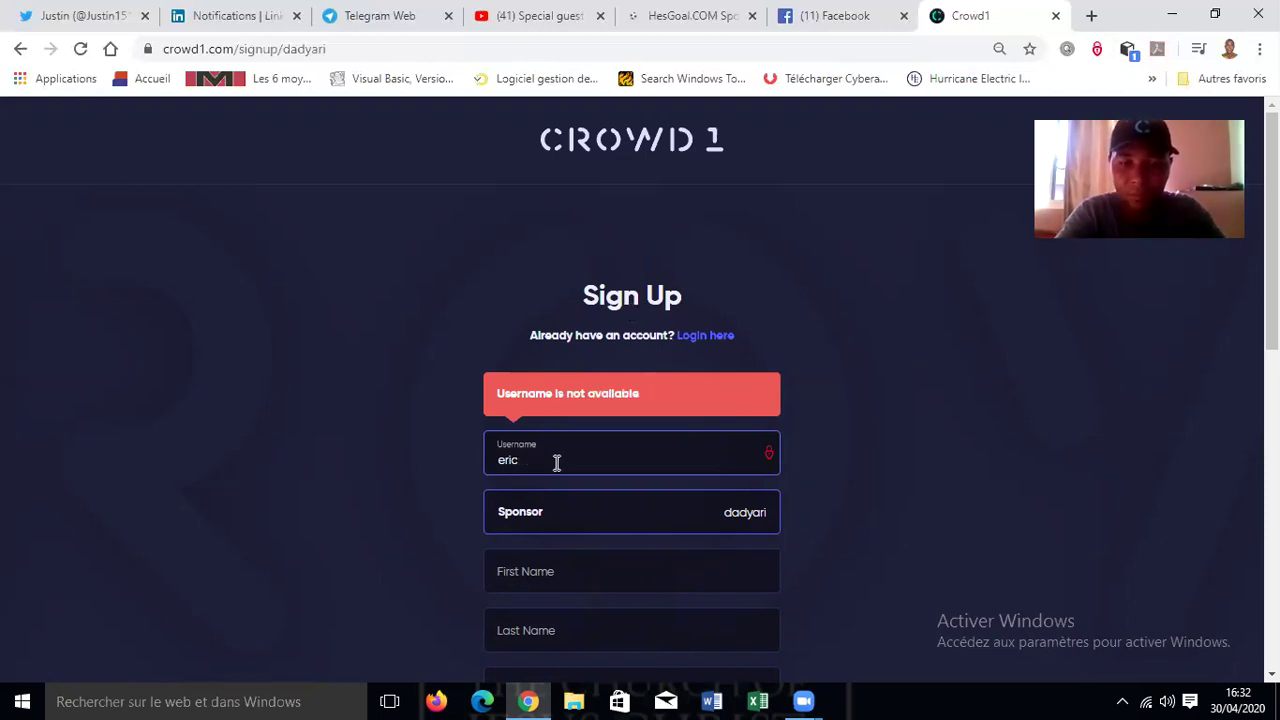
{"action": "type", "text": "m"}
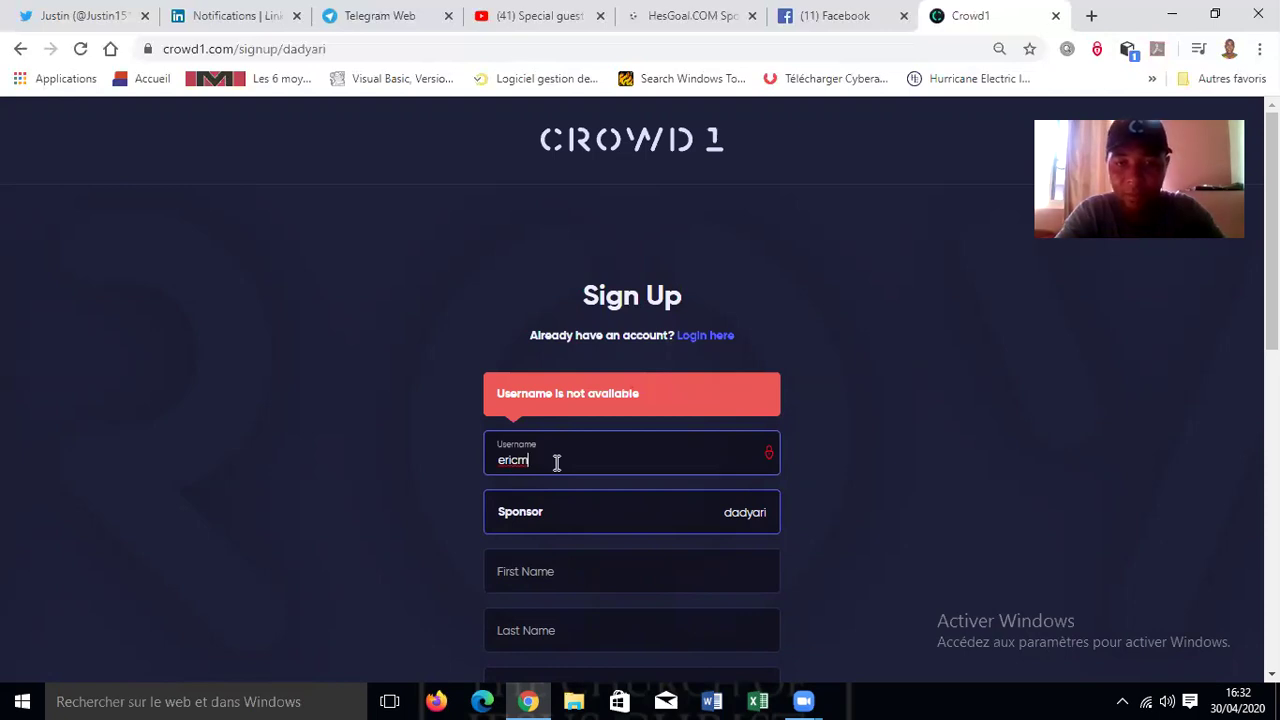
{"action": "type", "text": "12"}
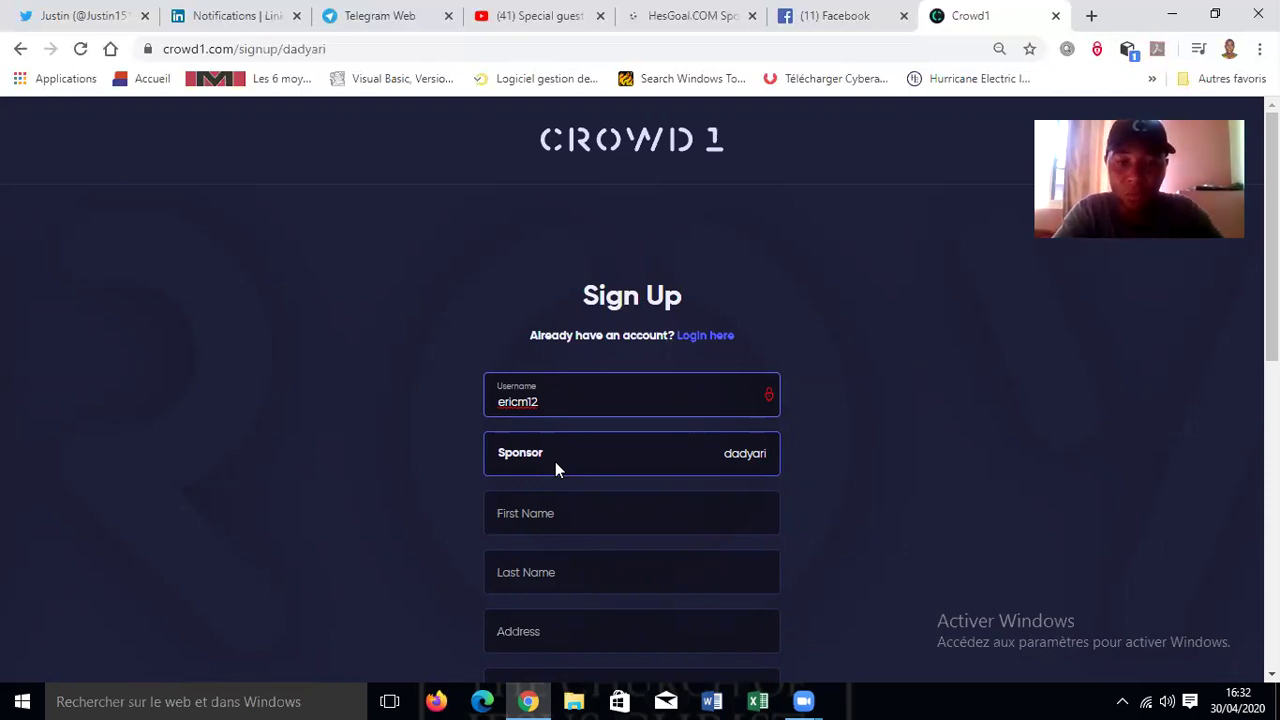
- Fill in the new member's first name and last name
{"action": "key", "text": "Tab"}
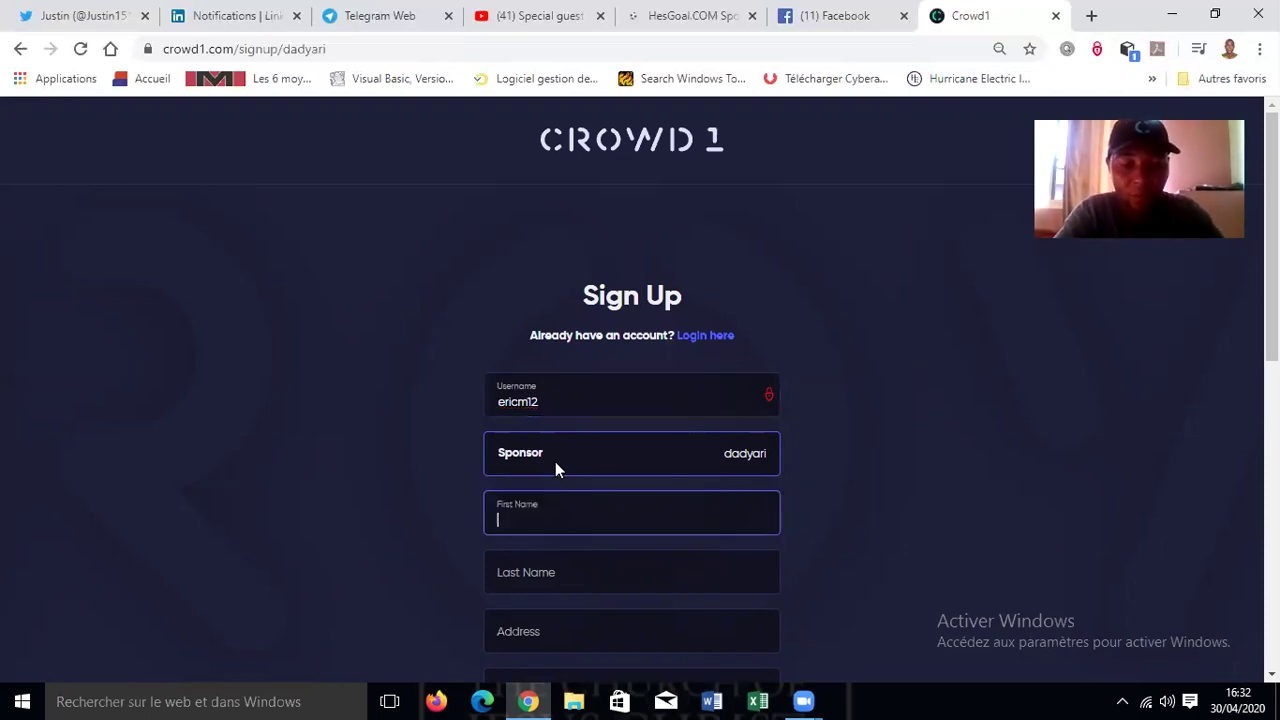
{"action": "type", "text": "retir"}
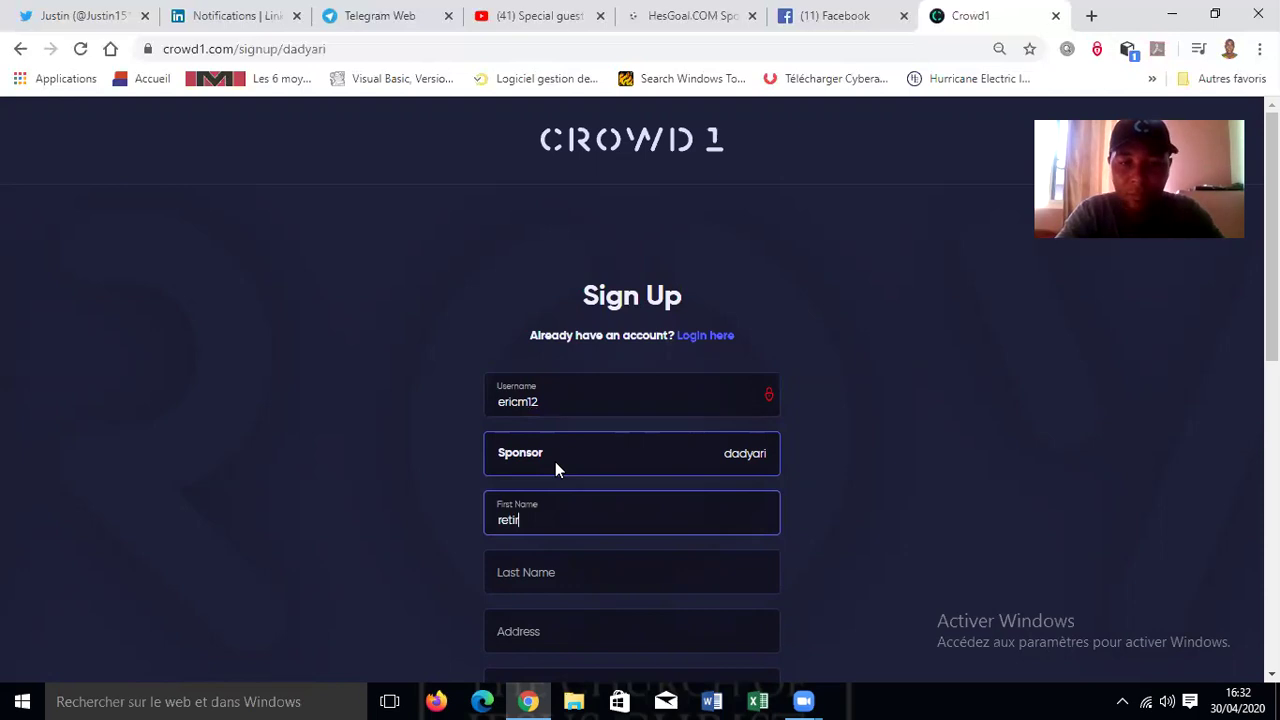
{"action": "key", "text": "BackSpace"}
{"action": "key", "text": "BackSpace"}
{"action": "key", "text": "BackSpace"}
{"action": "key", "text": "BackSpace"}
{"action": "key", "text": "BackSpace"}
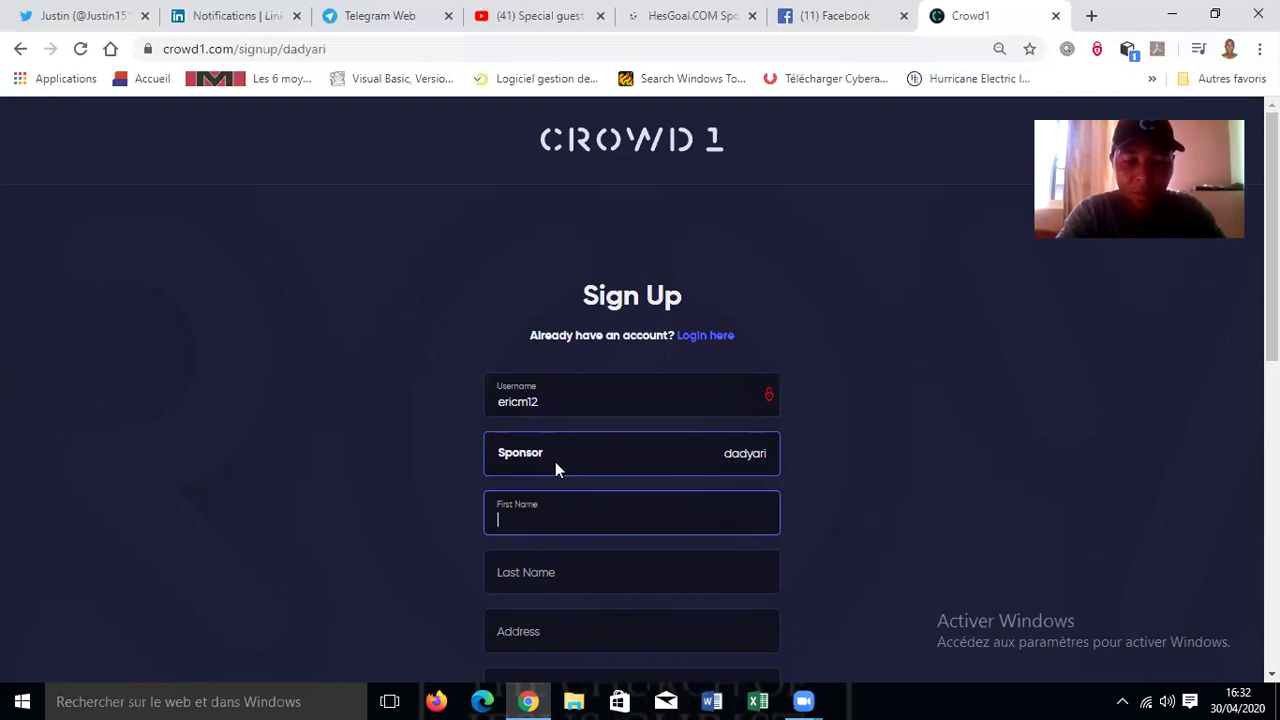
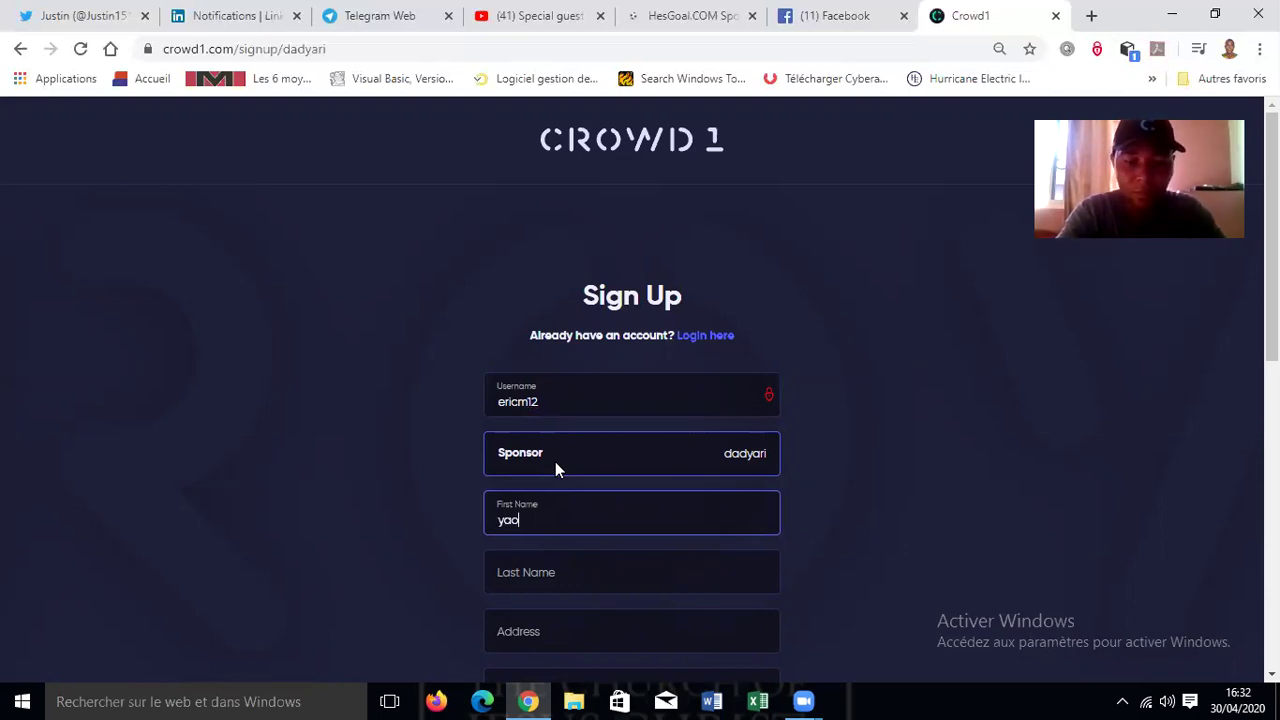
{"action": "key", "text": "Tab"}
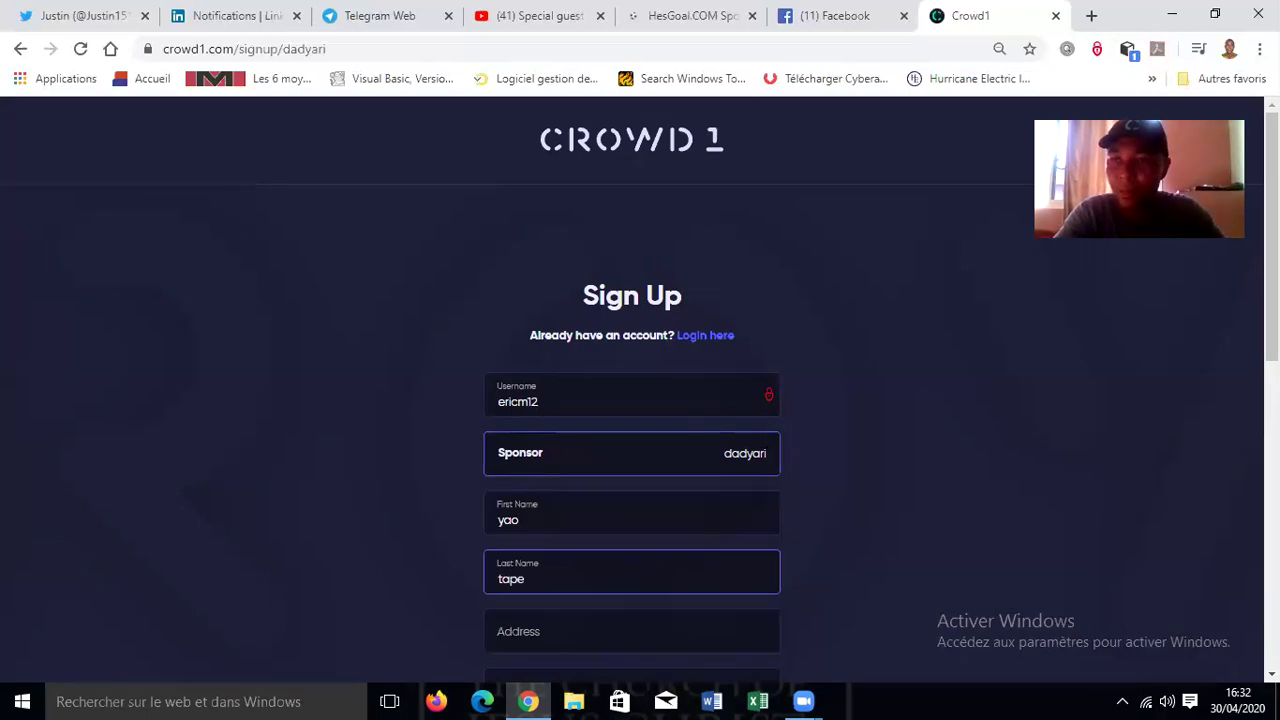
{"action": "scroll", "coordinate": [632, 400], "scroll_direction": "down", "scroll_amount": 1}
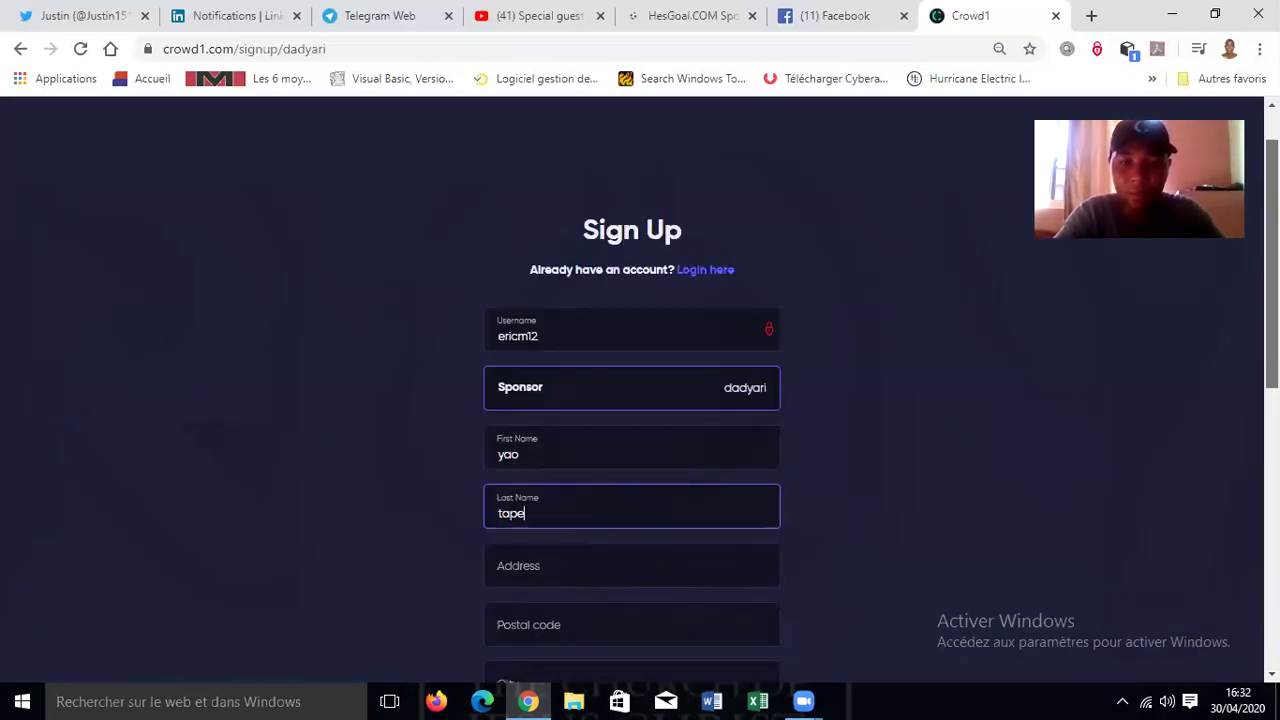
- Fill in the member's street address, postal code and suggested city, then move to the country
{"action": "scroll", "coordinate": [632, 400], "scroll_direction": "down", "scroll_amount": 3}
{"action": "scroll", "coordinate": [706, 374], "scroll_direction": "down", "scroll_amount": 1}
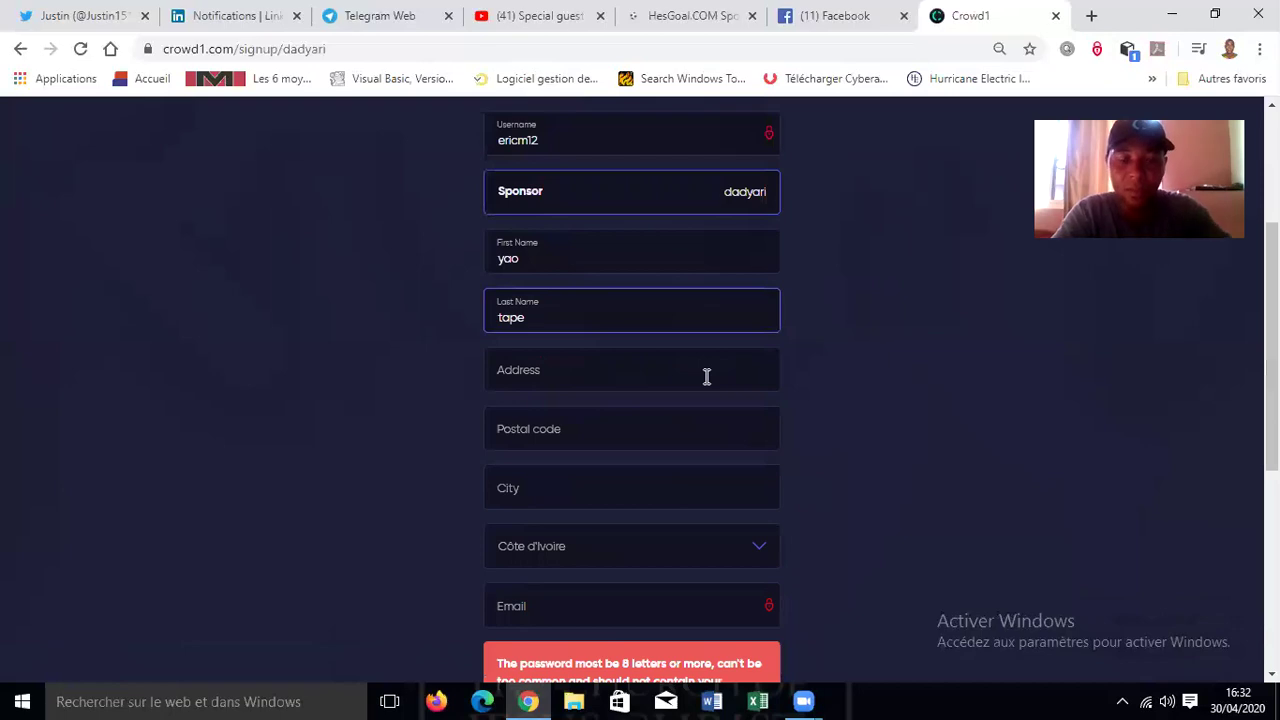
{"action": "left_click", "coordinate": [706, 376]}
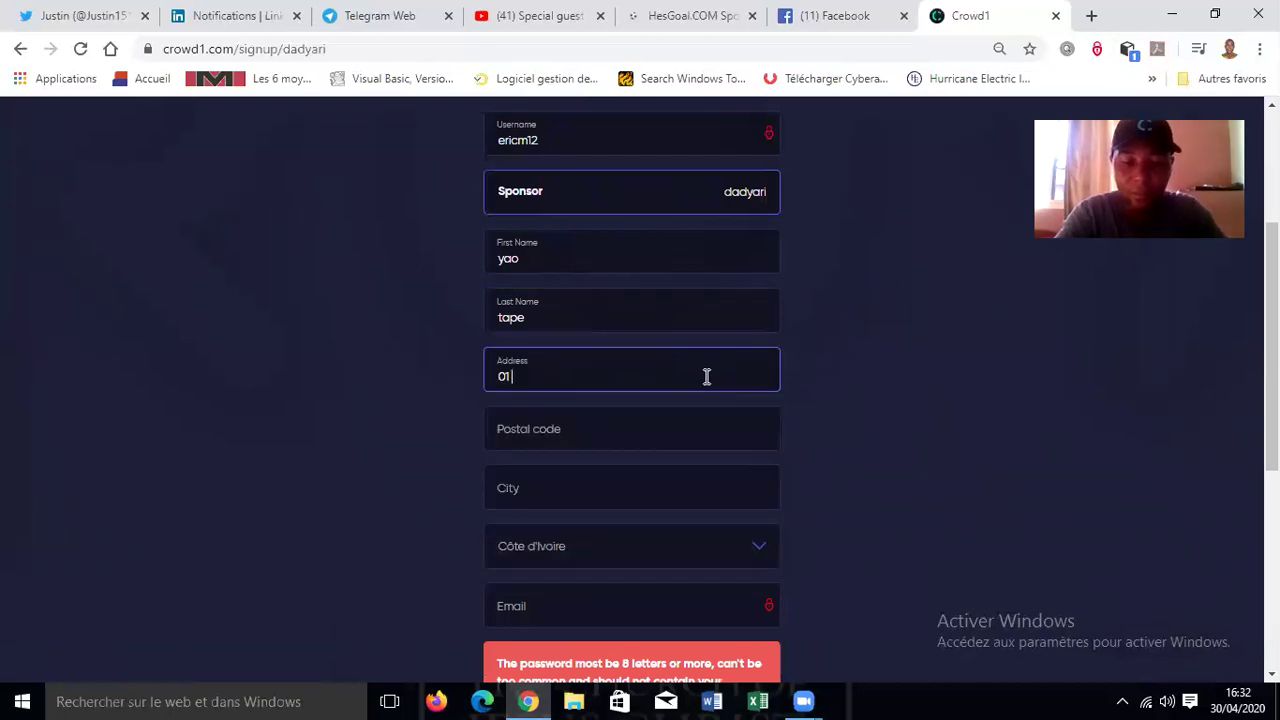
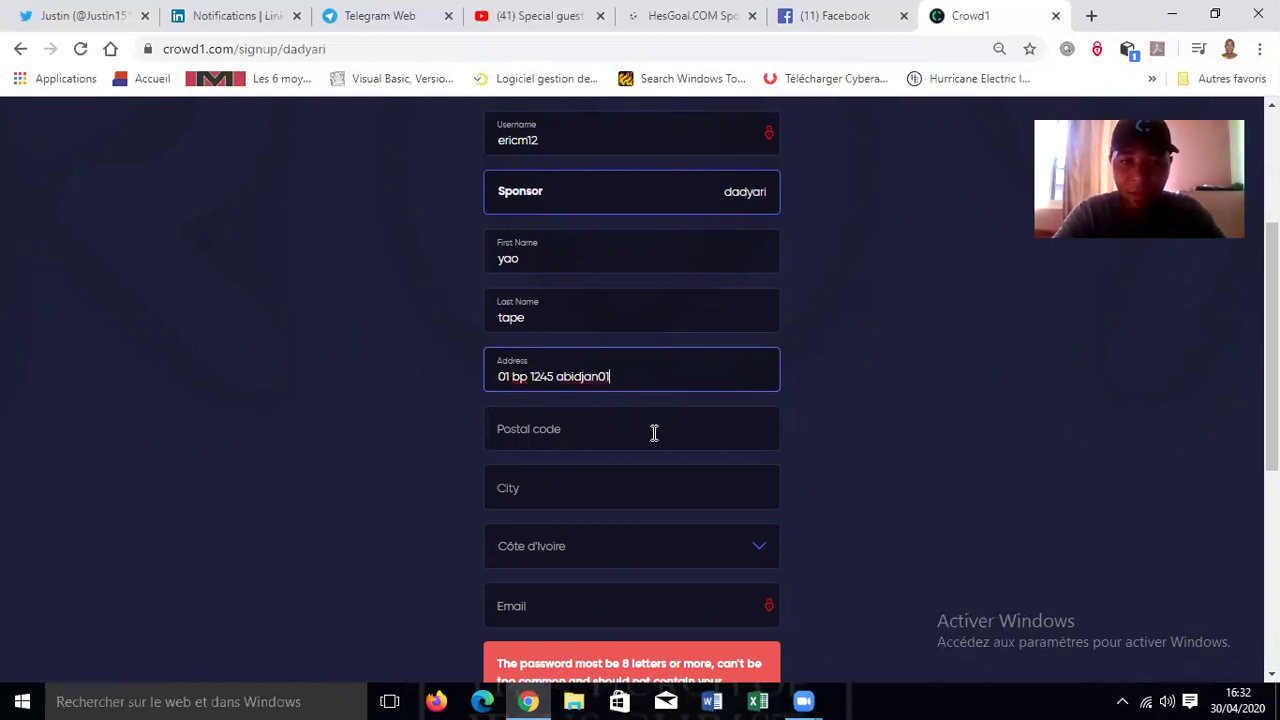
{"action": "left_click", "coordinate": [654, 432]}
{"action": "left_click", "coordinate": [598, 376]}
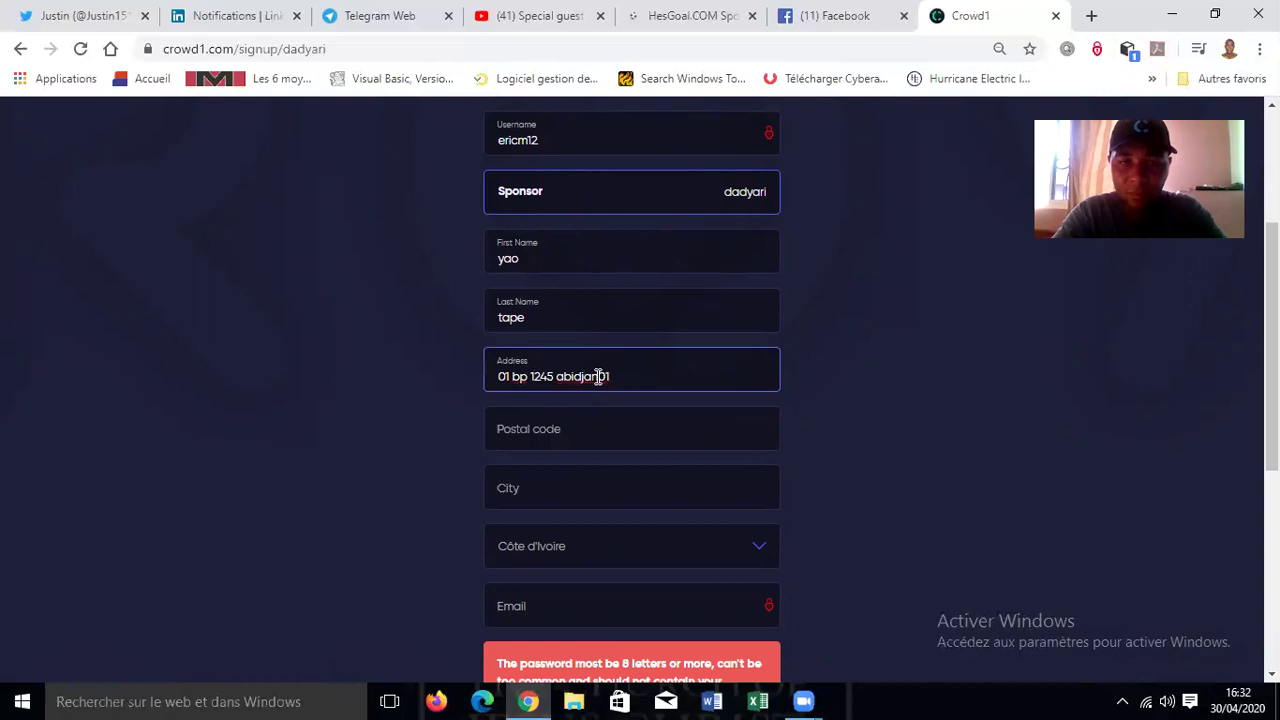
{"action": "left_click", "coordinate": [587, 436]}
{"action": "type", "text": "12"}
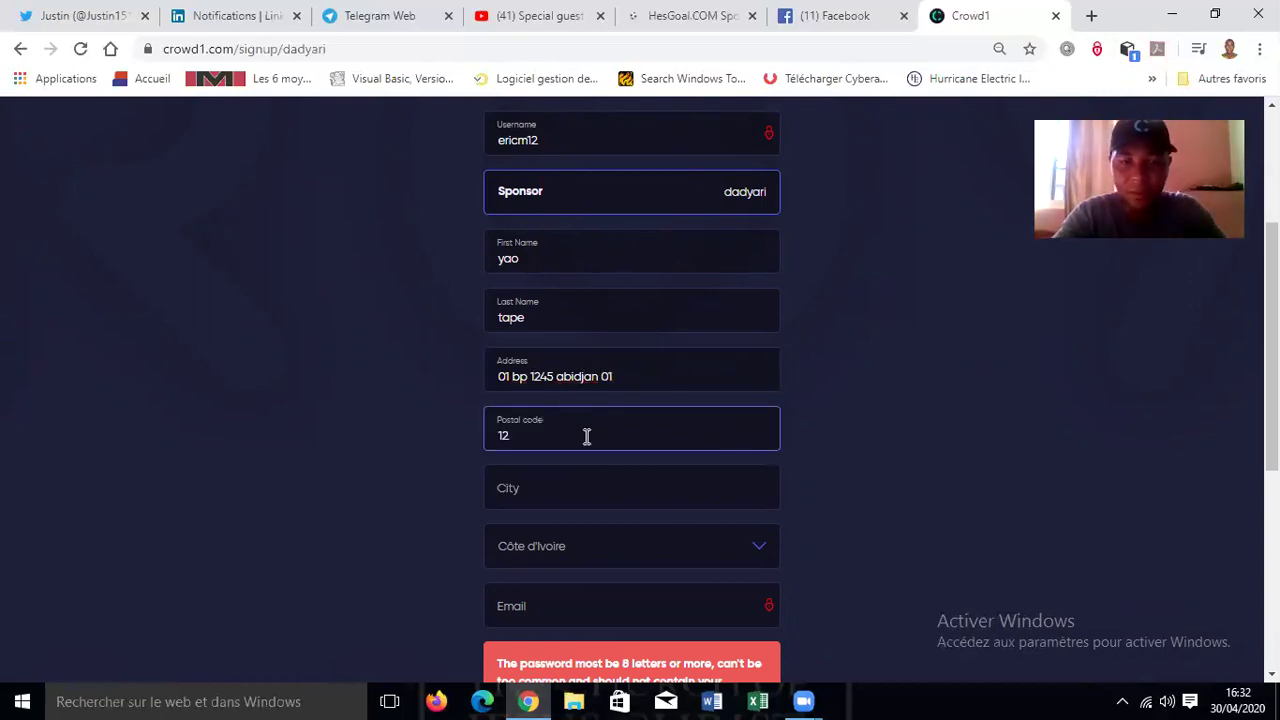
{"action": "type", "text": "45"}
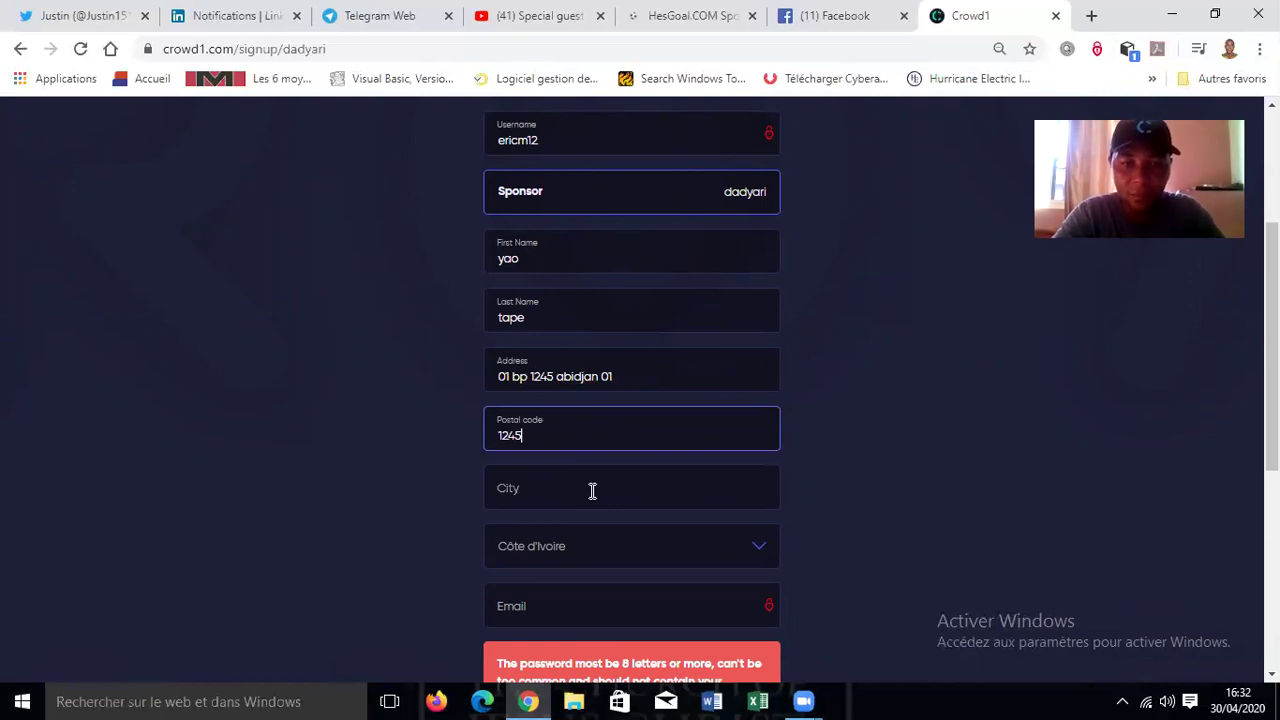
{"action": "left_click", "coordinate": [592, 491]}
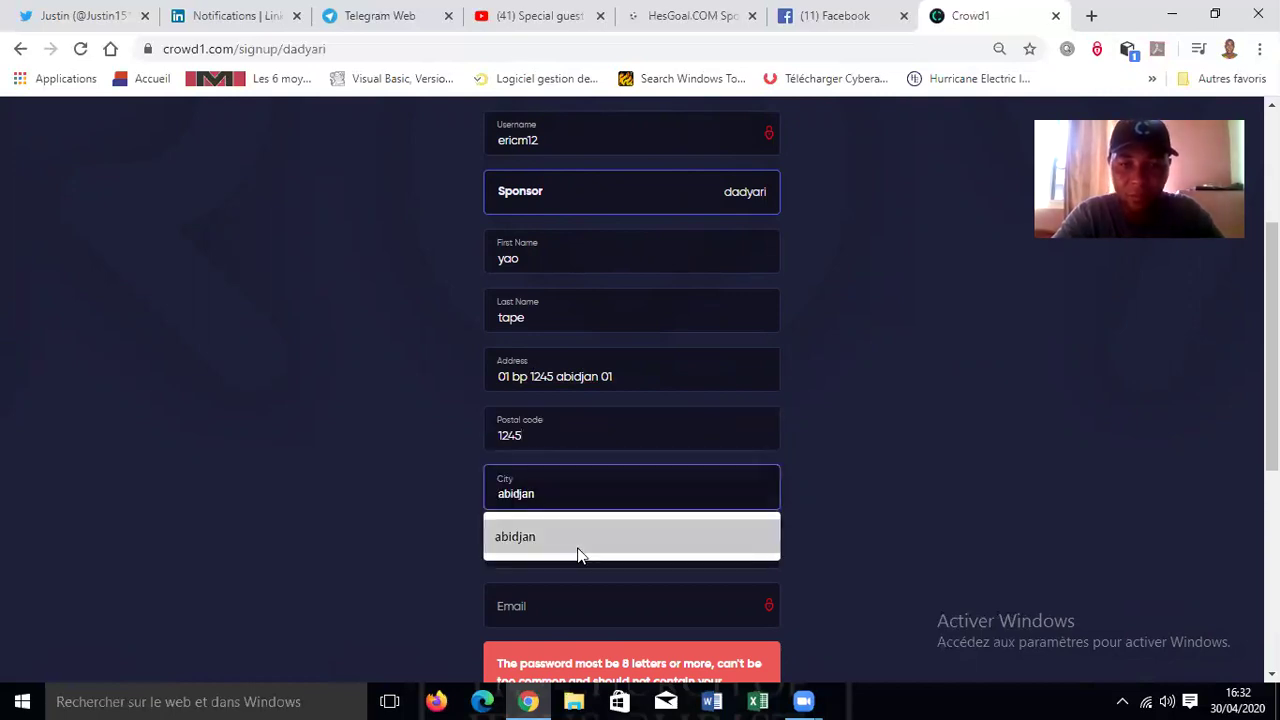
{"action": "left_click", "coordinate": [577, 553]}
{"action": "key", "text": "Tab"}
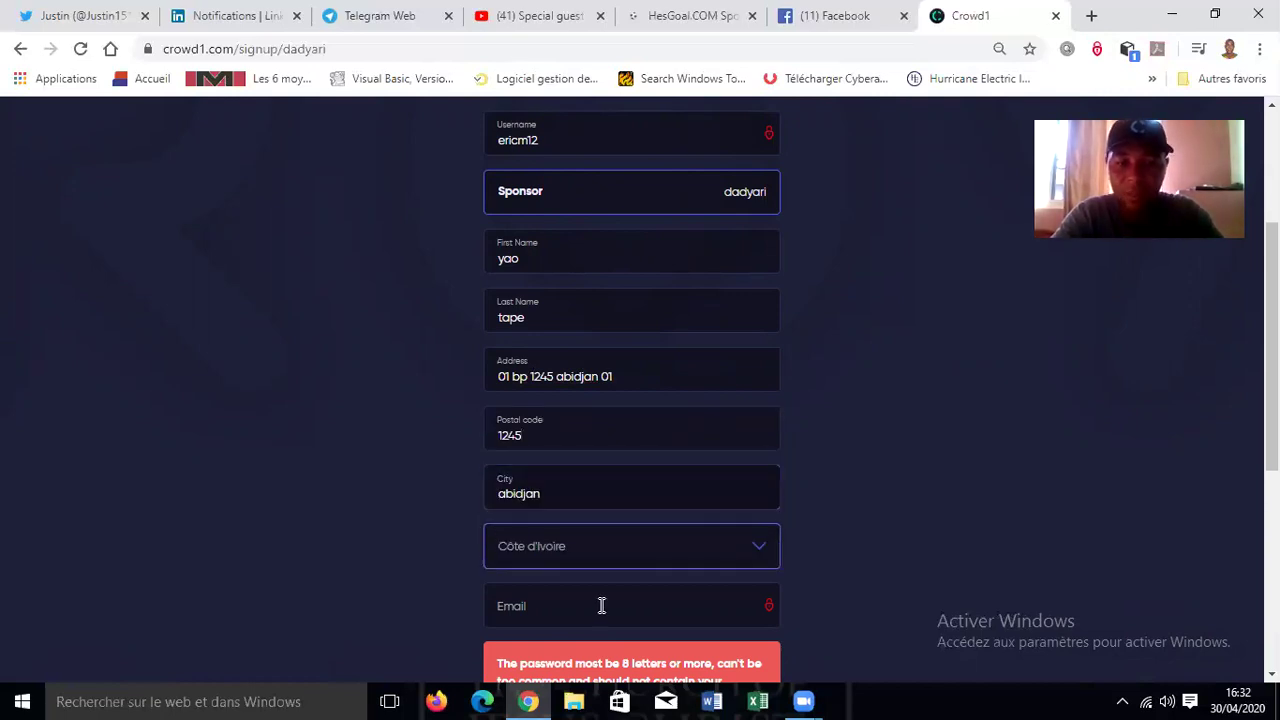
- Enter the member's e-mail, removing the stray '<' and changing the provider to outlook
{"action": "left_click", "coordinate": [601, 605]}
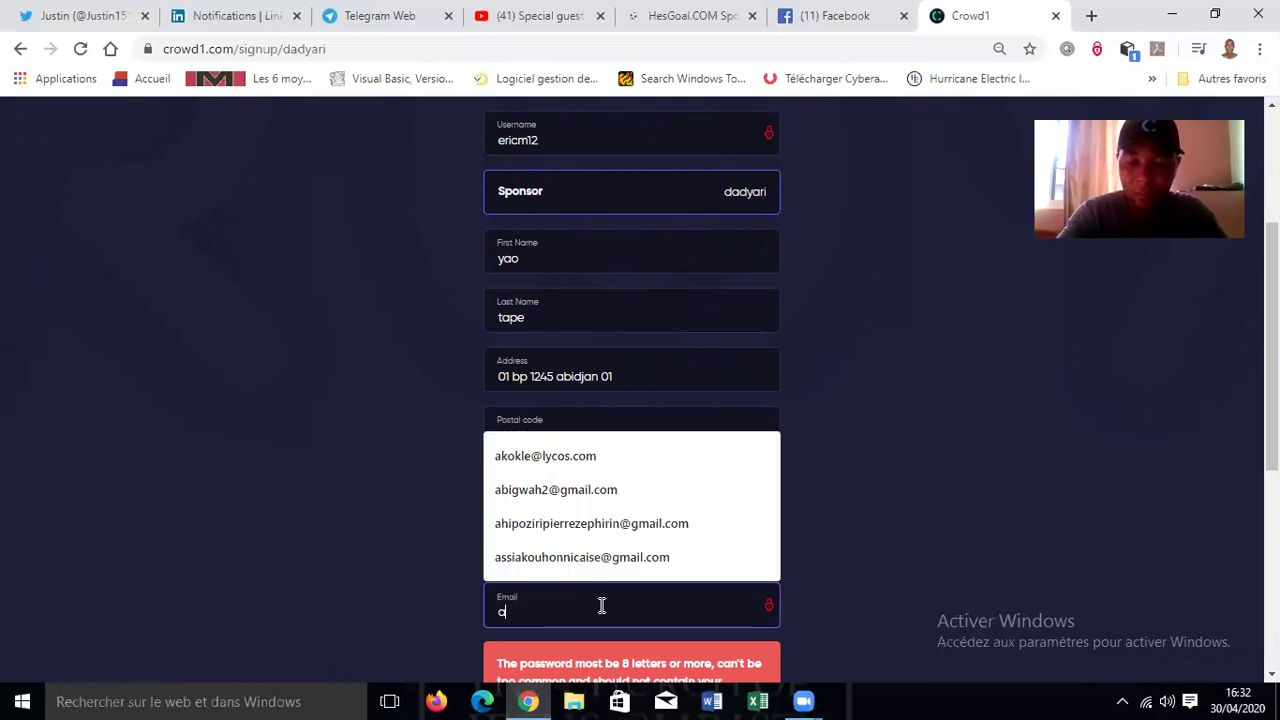
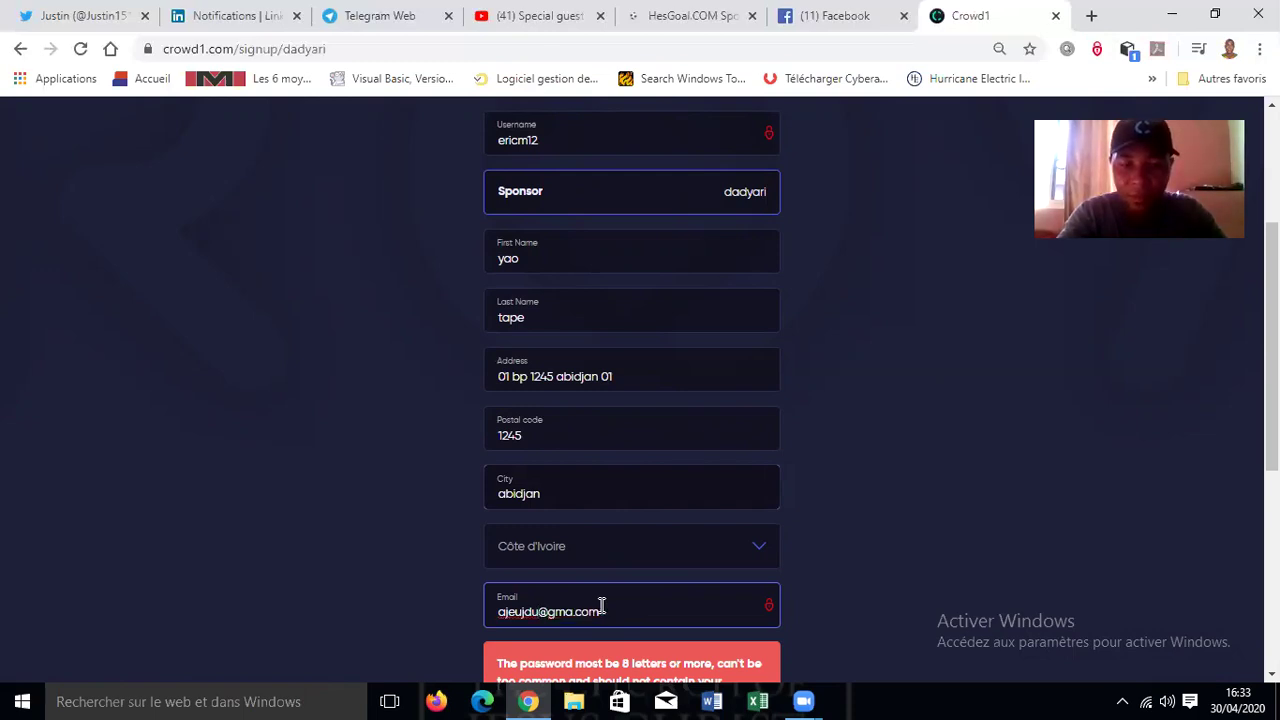
{"action": "type", "text": "yahoo"}
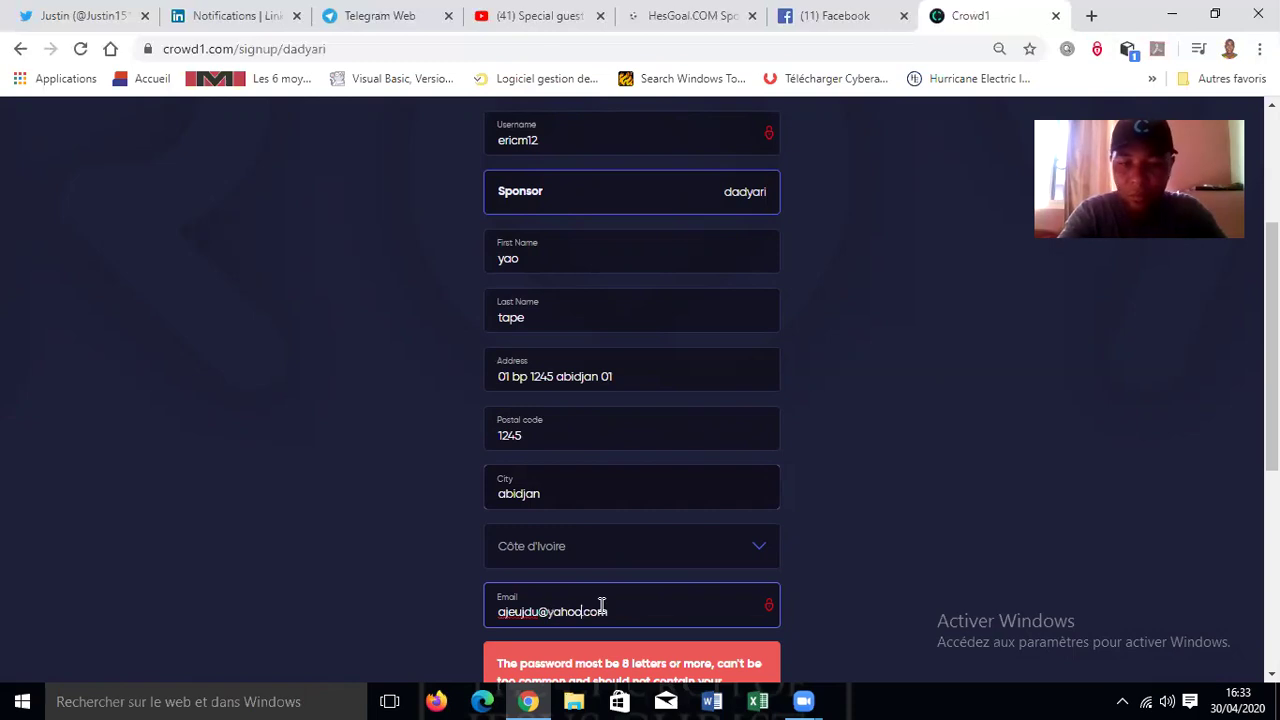
{"action": "key", "text": "BackSpace"}
{"action": "key", "text": "BackSpace"}
{"action": "key", "text": "BackSpace"}
{"action": "key", "text": "BackSpace"}
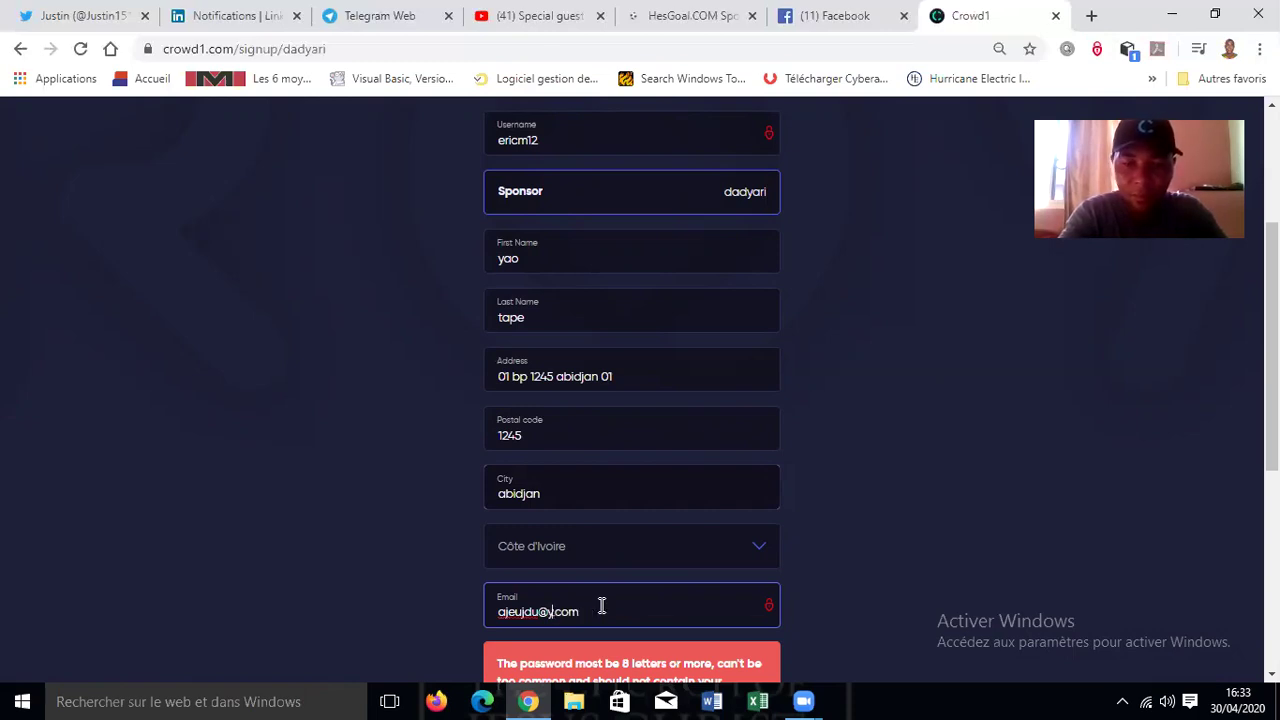
{"action": "key", "text": "BackSpace"}
{"action": "type", "text": "outlook"}
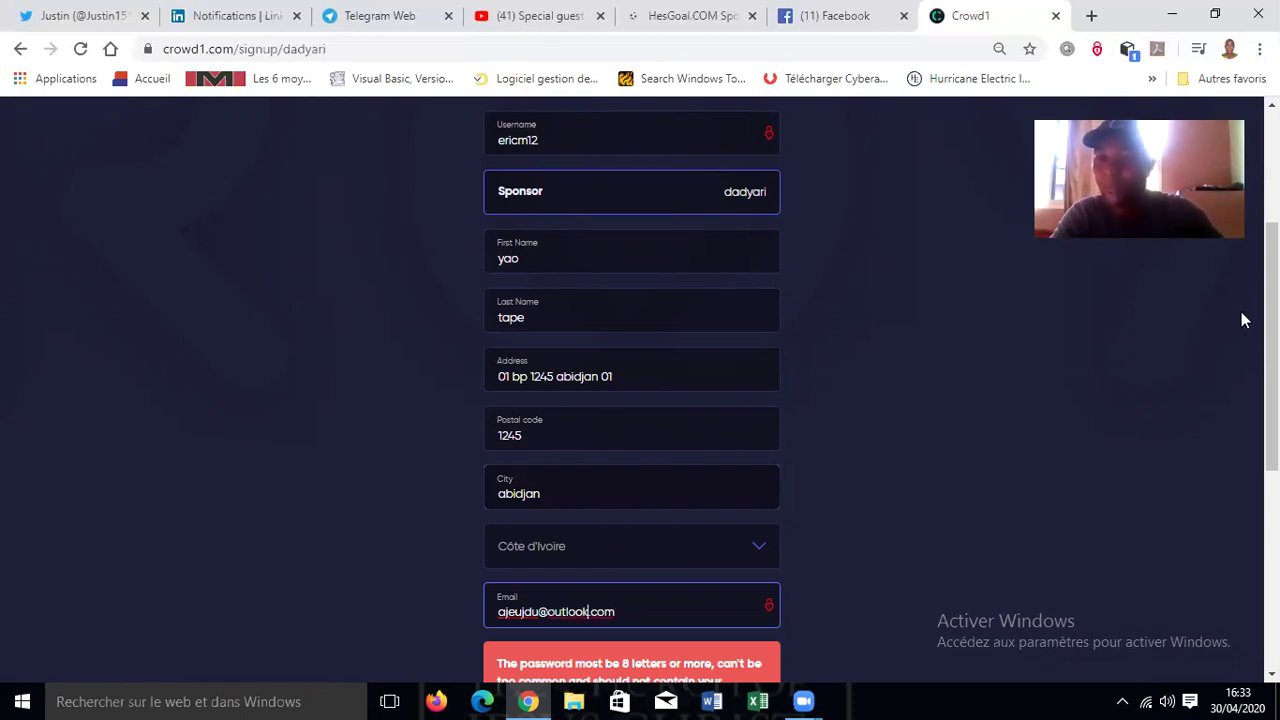
{"action": "scroll", "coordinate": [640, 400], "scroll_direction": "down", "scroll_amount": 1}
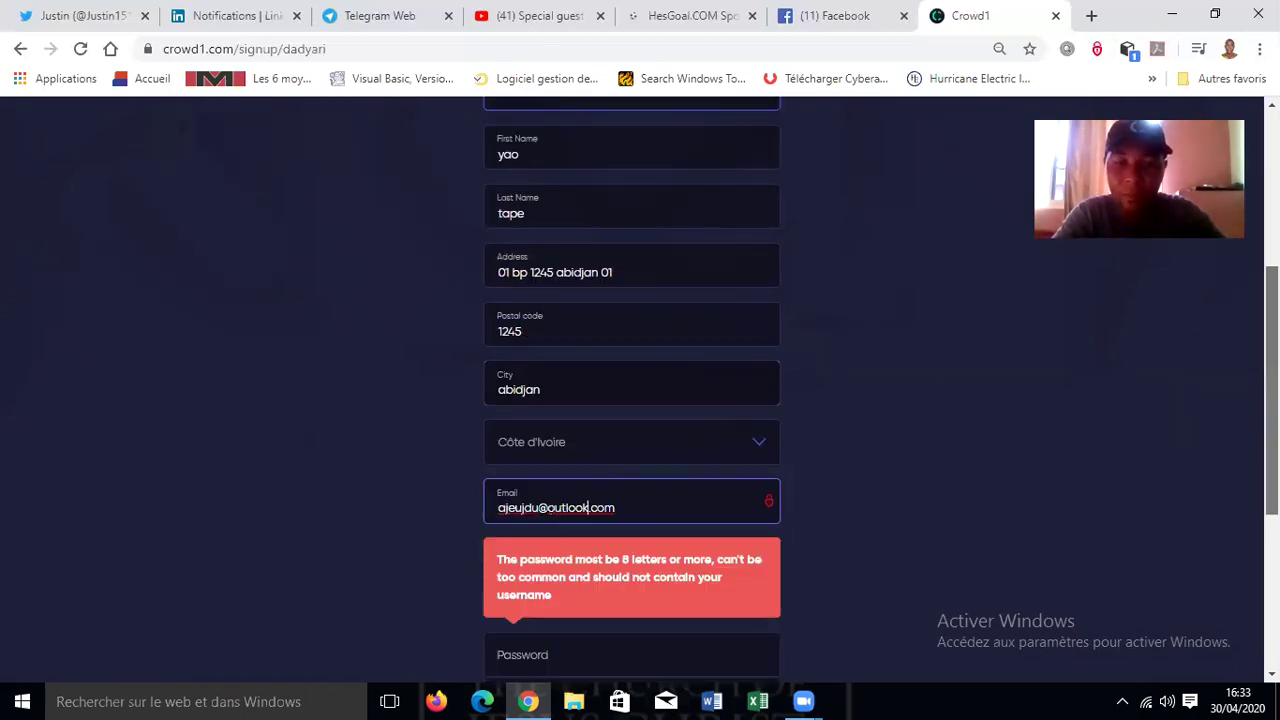
- Enter the new member's password in both the Password and Password Again fields
{"action": "scroll", "coordinate": [700, 550], "scroll_direction": "down", "scroll_amount": 1}
{"action": "left_click", "coordinate": [689, 563]}
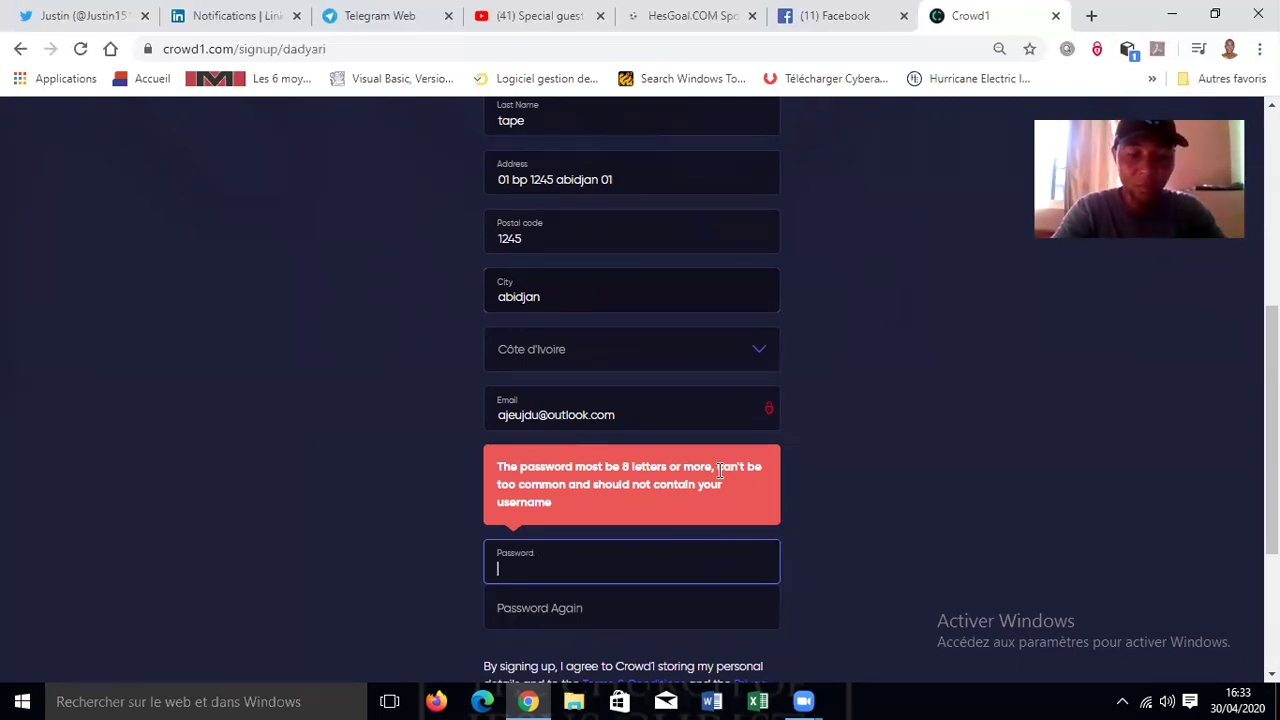
{"action": "type", "text": "a"}
{"action": "key", "text": "BackSpace"}
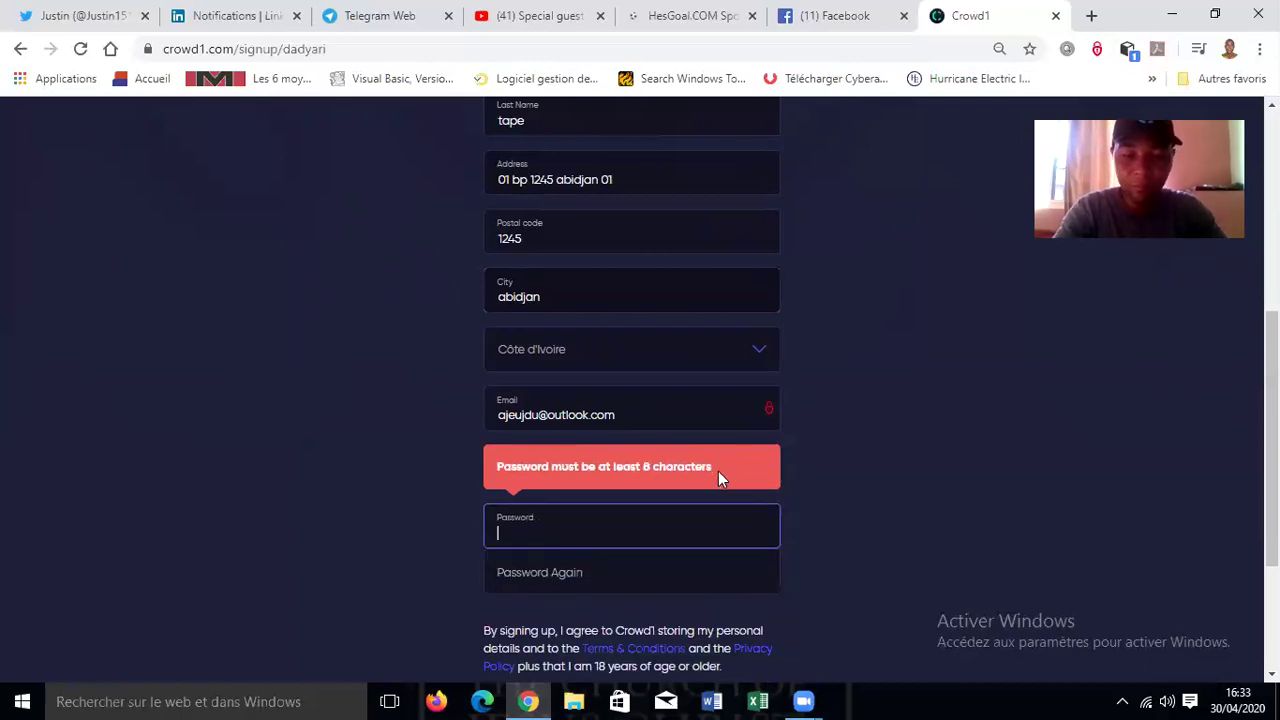
{"action": "type", "text": "****"}
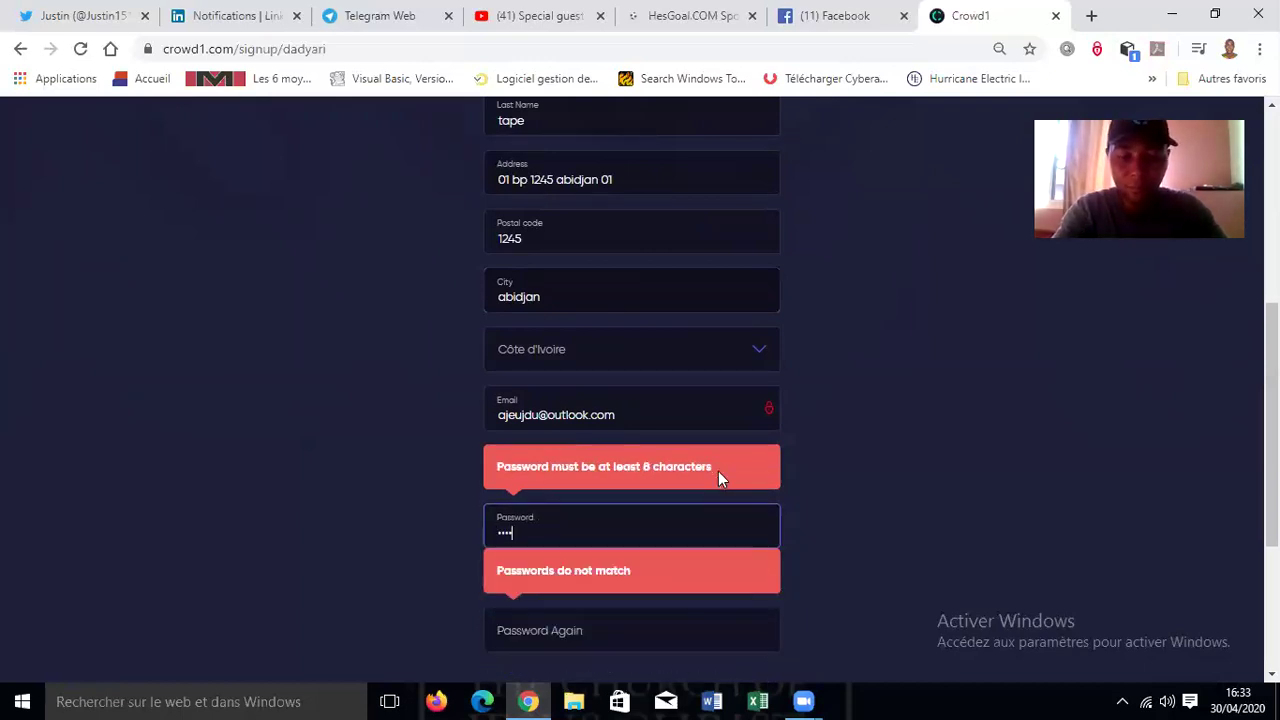
{"action": "type", "text": "*****"}
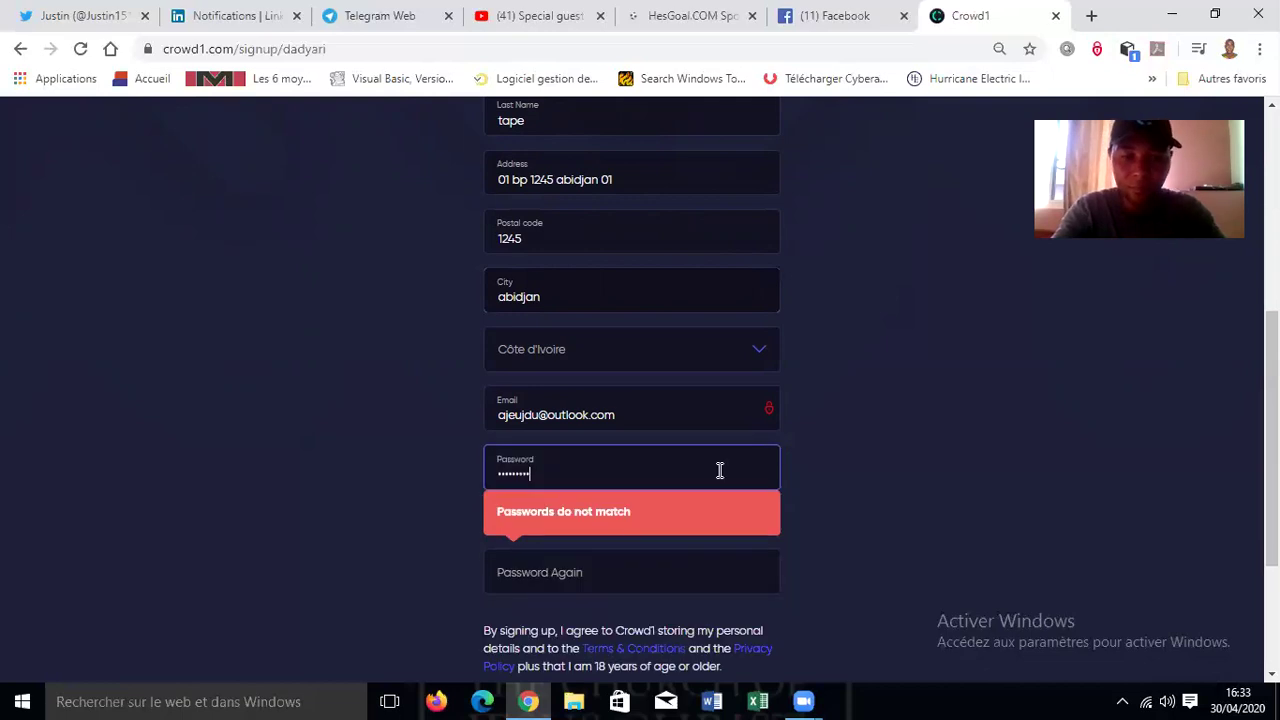
{"action": "key", "text": "Tab"}
{"action": "type", "text": "******"}
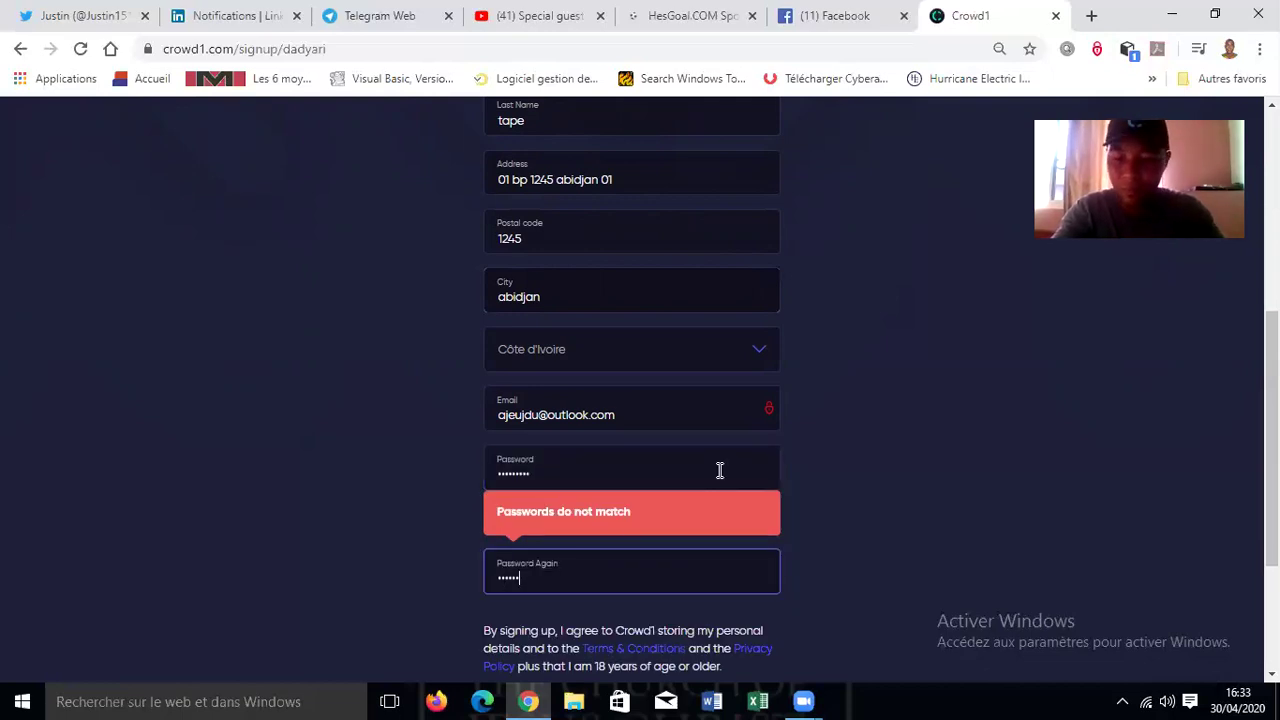
{"action": "type", "text": "***"}
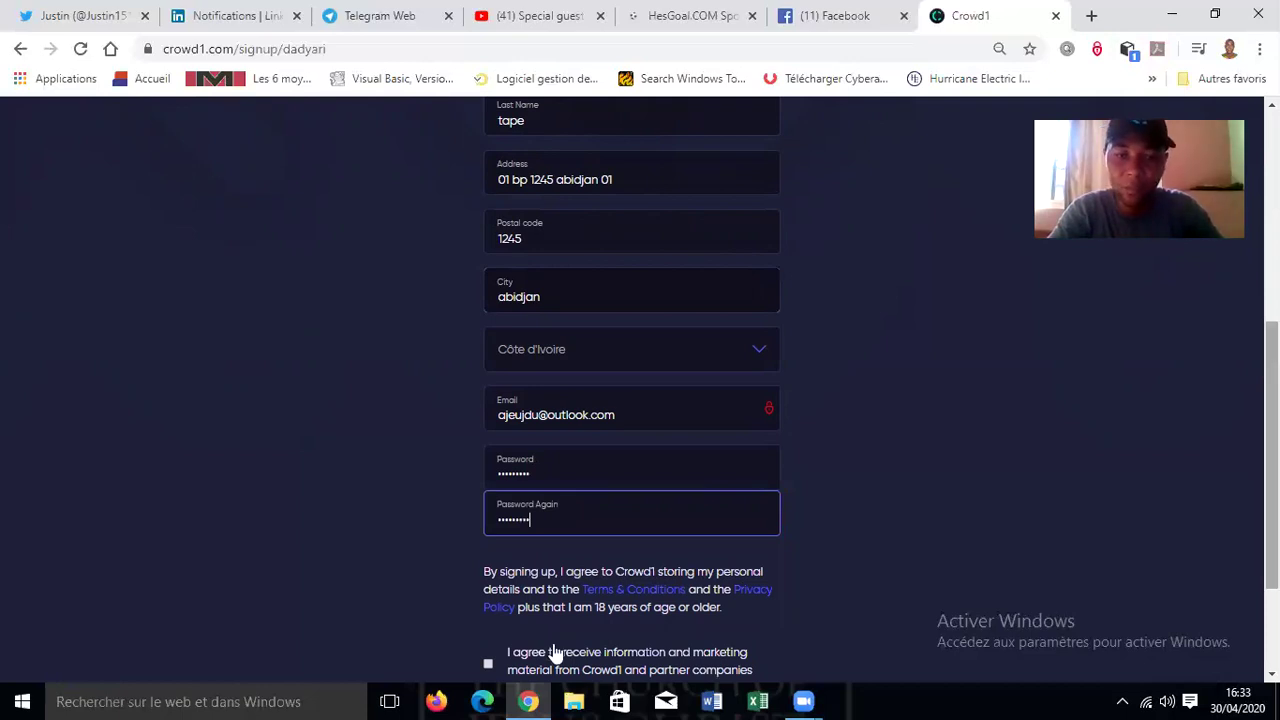
- Tick the marketing consent box and scroll through to review the completed form
{"action": "scroll", "coordinate": [487, 583], "scroll_direction": "down", "scroll_amount": 1}
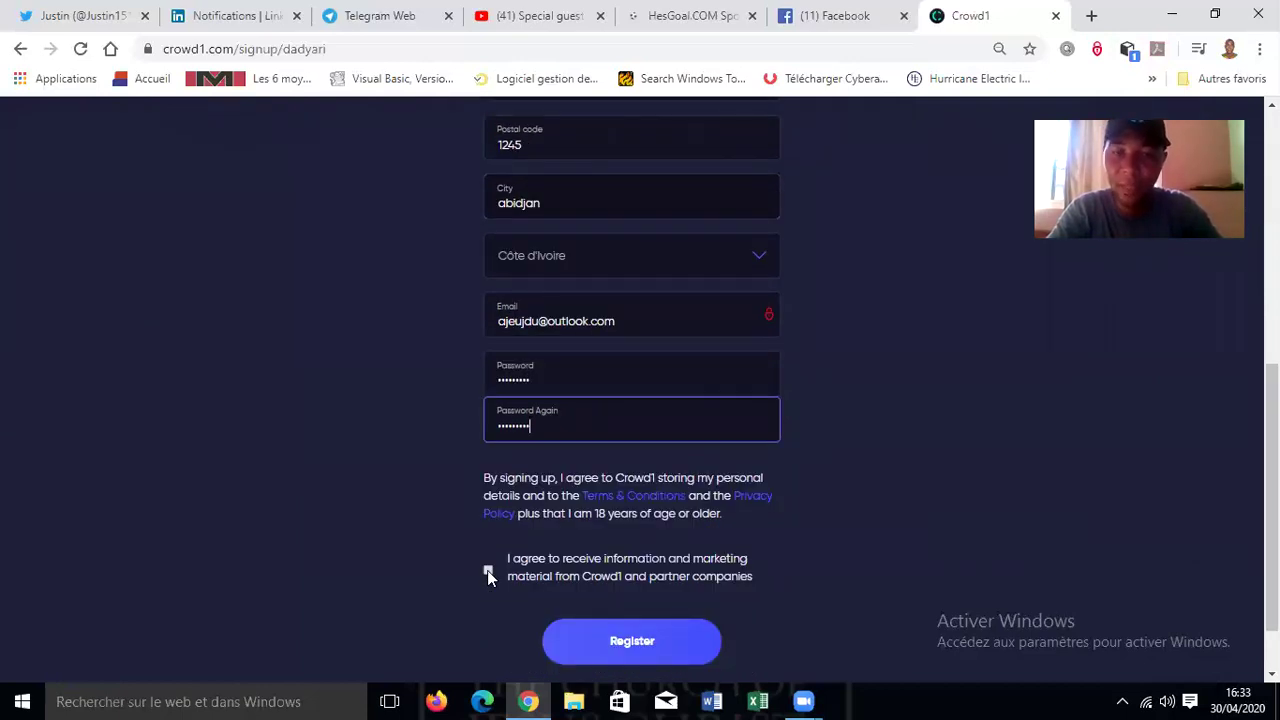
{"action": "left_click", "coordinate": [487, 570]}
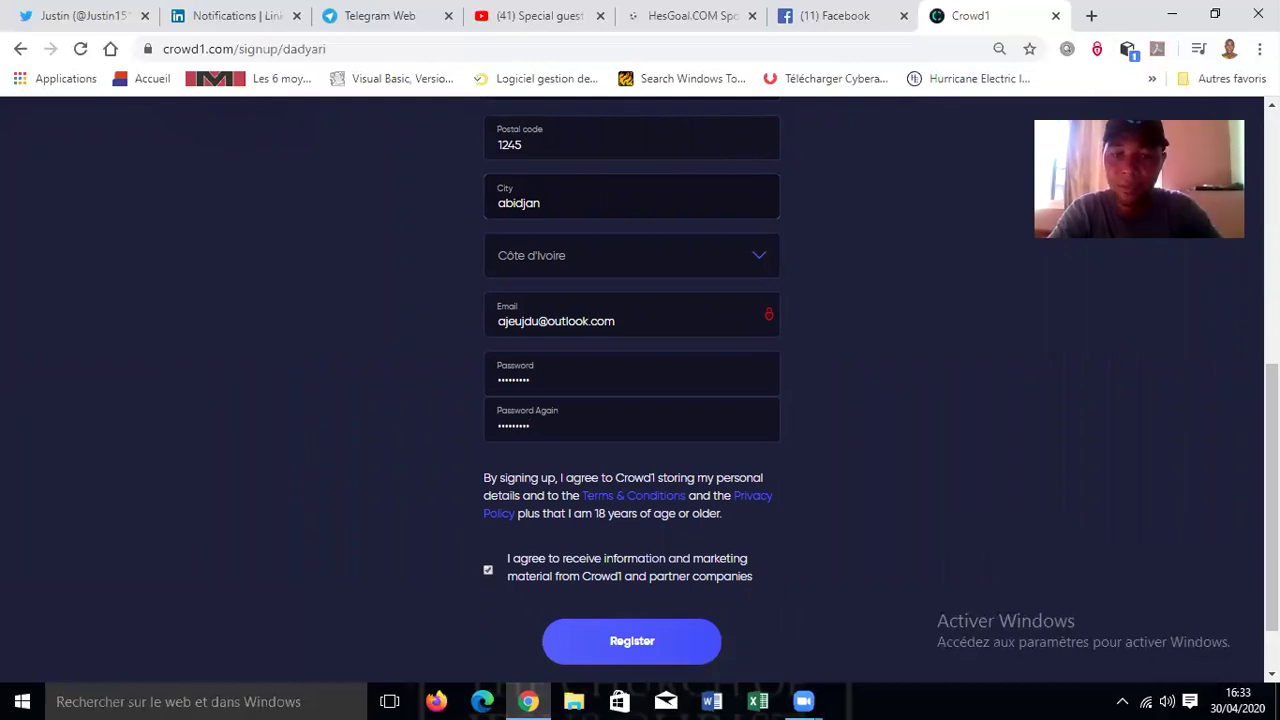
{"action": "scroll", "coordinate": [1077, 462], "scroll_direction": "down", "scroll_amount": 1}
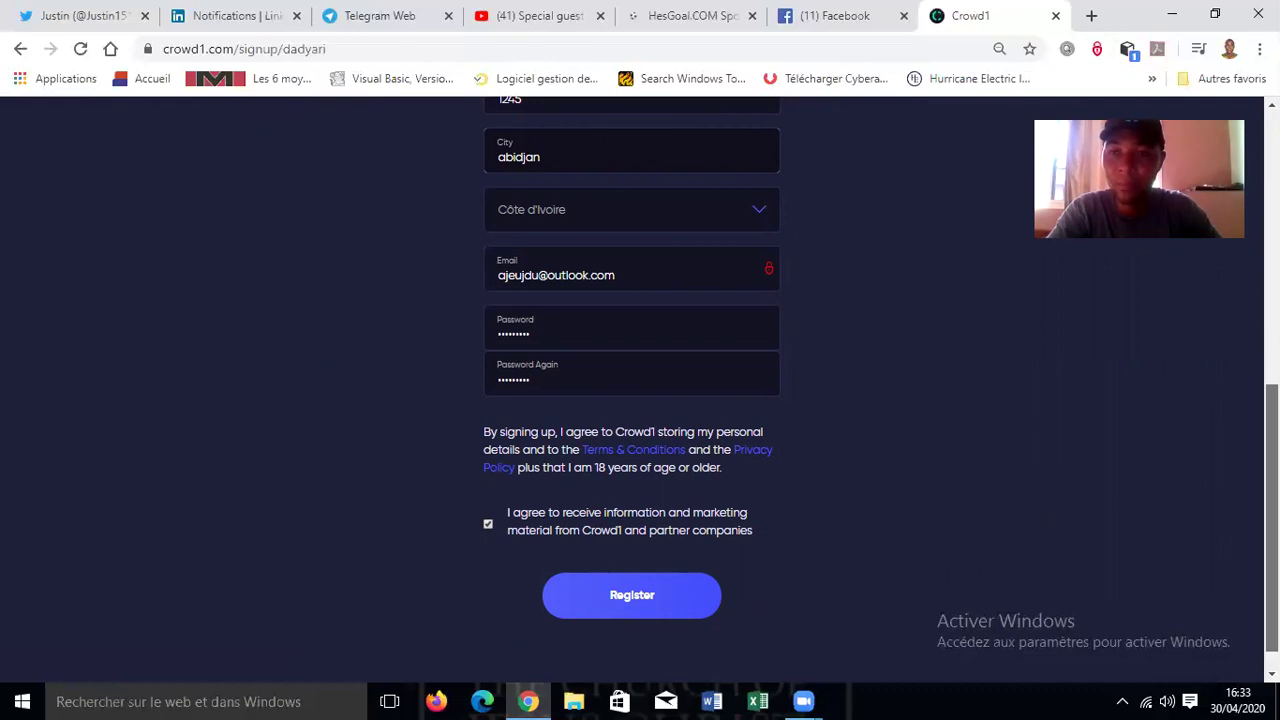
{"action": "scroll", "coordinate": [632, 382], "scroll_direction": "down", "scroll_amount": 1}
{"action": "scroll", "coordinate": [632, 400], "scroll_direction": "up", "scroll_amount": 10}
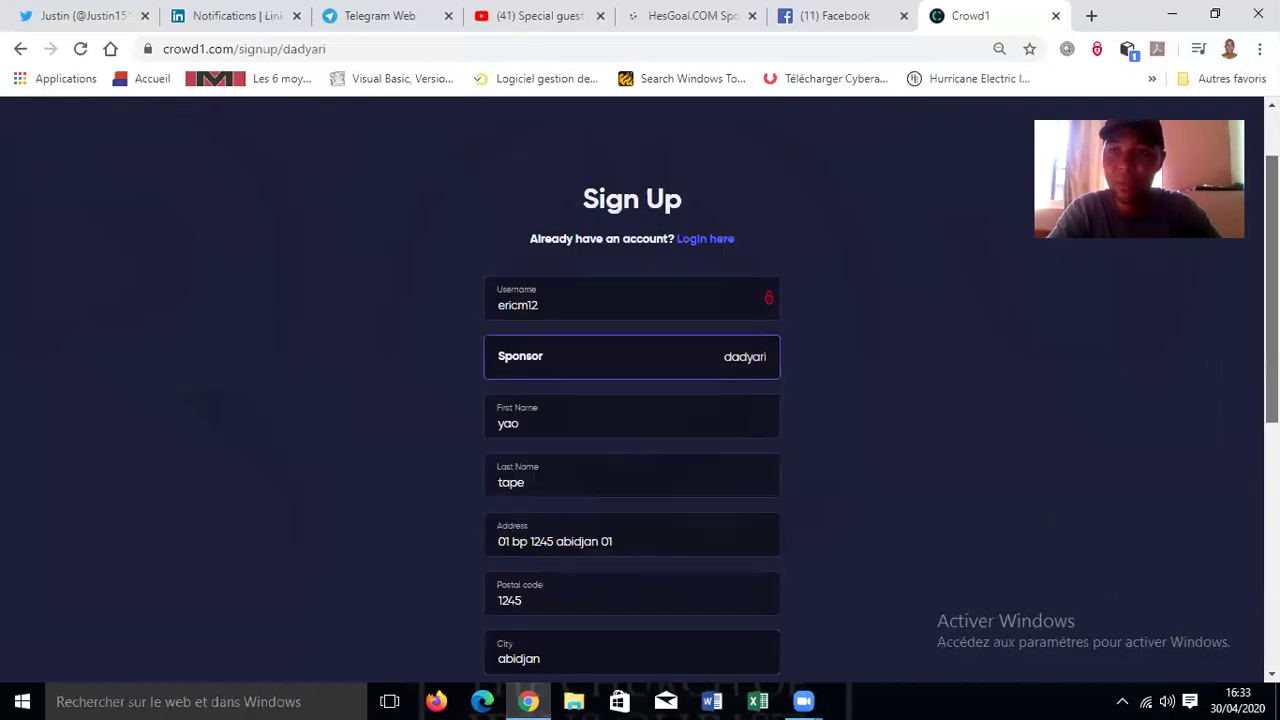
{"action": "scroll", "coordinate": [632, 400], "scroll_direction": "down", "scroll_amount": 4}
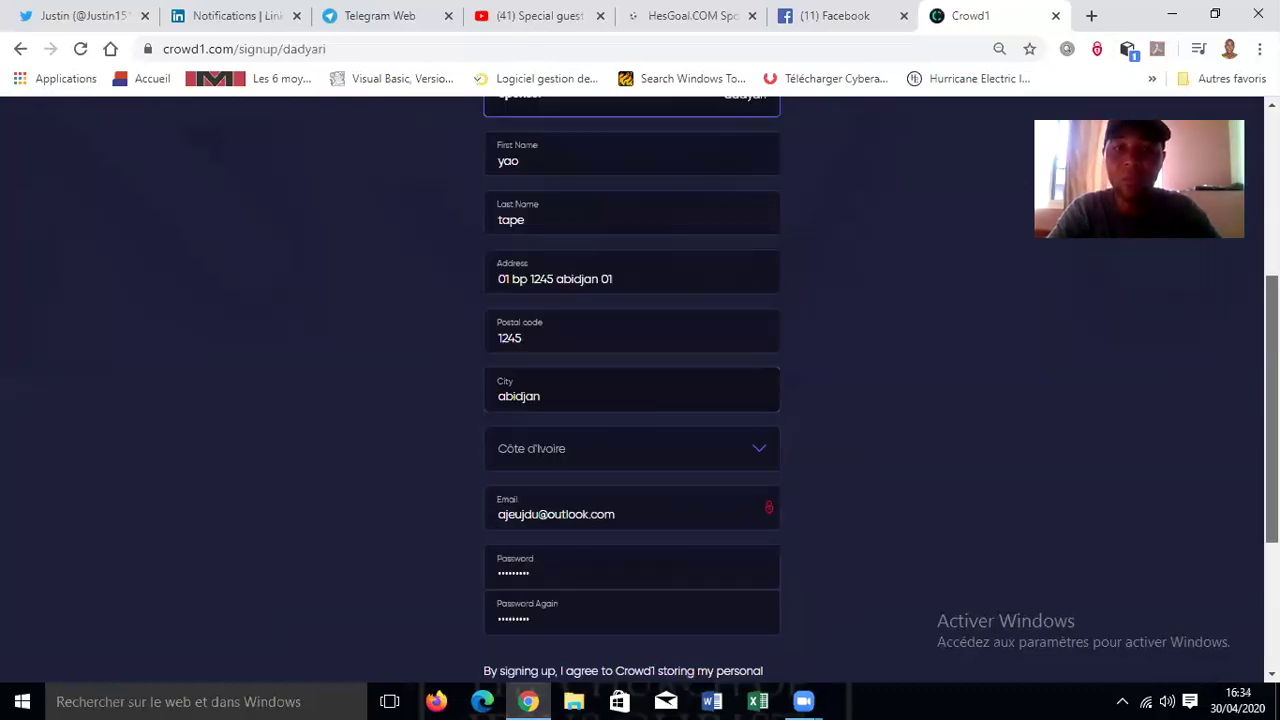
{"action": "scroll", "coordinate": [632, 400], "scroll_direction": "up", "scroll_amount": 2}
{"action": "scroll", "coordinate": [632, 400], "scroll_direction": "down", "scroll_amount": 1}
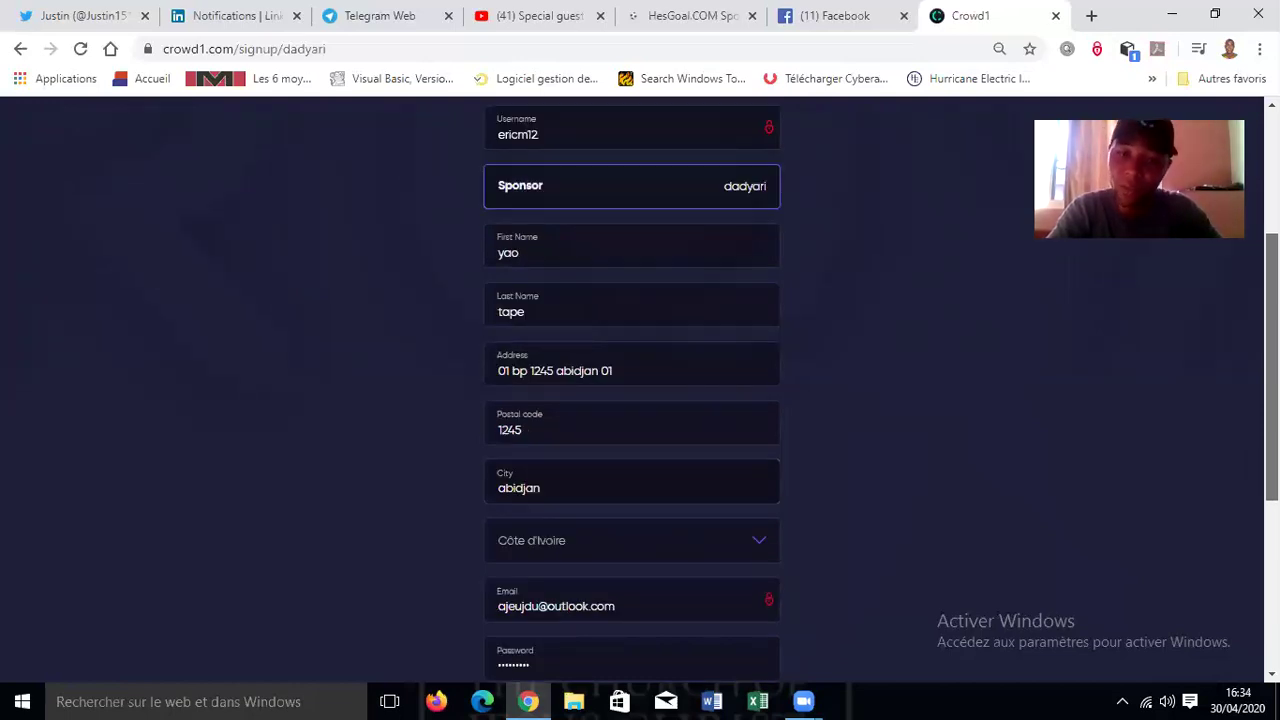
{"action": "scroll", "coordinate": [734, 434], "scroll_direction": "down", "scroll_amount": 2}
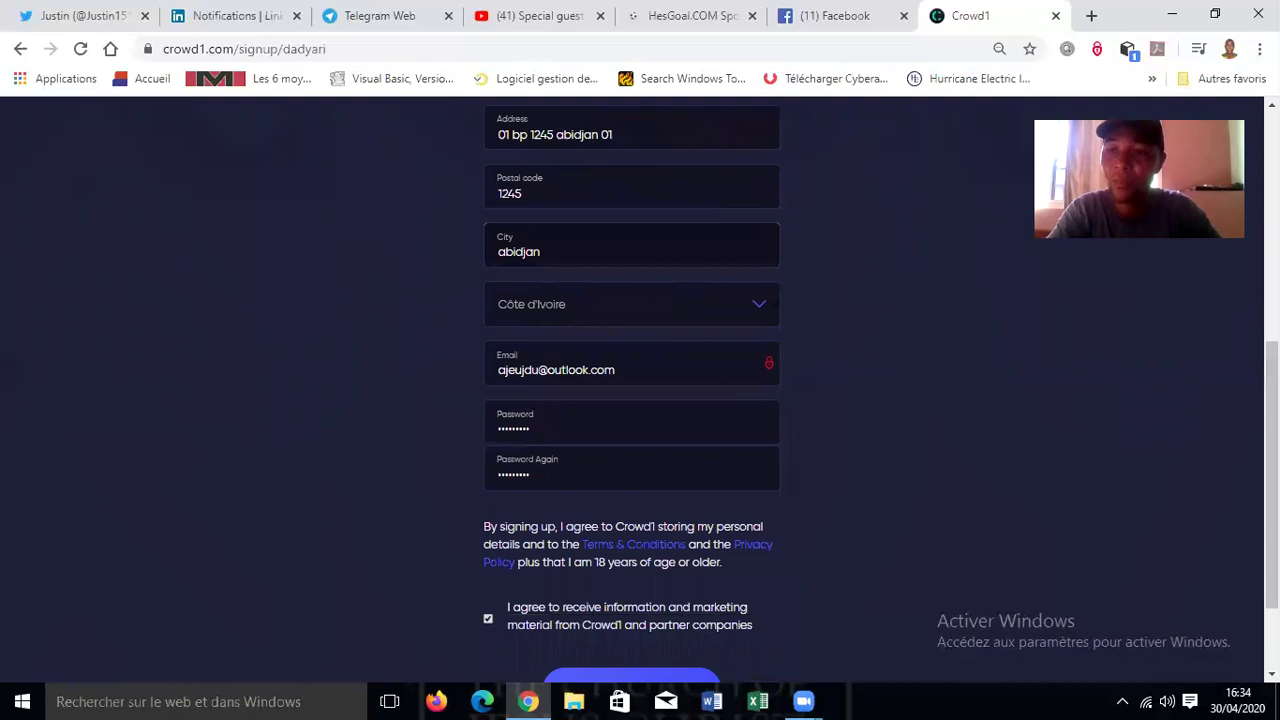
{"action": "scroll", "coordinate": [632, 390], "scroll_direction": "down", "scroll_amount": 1}
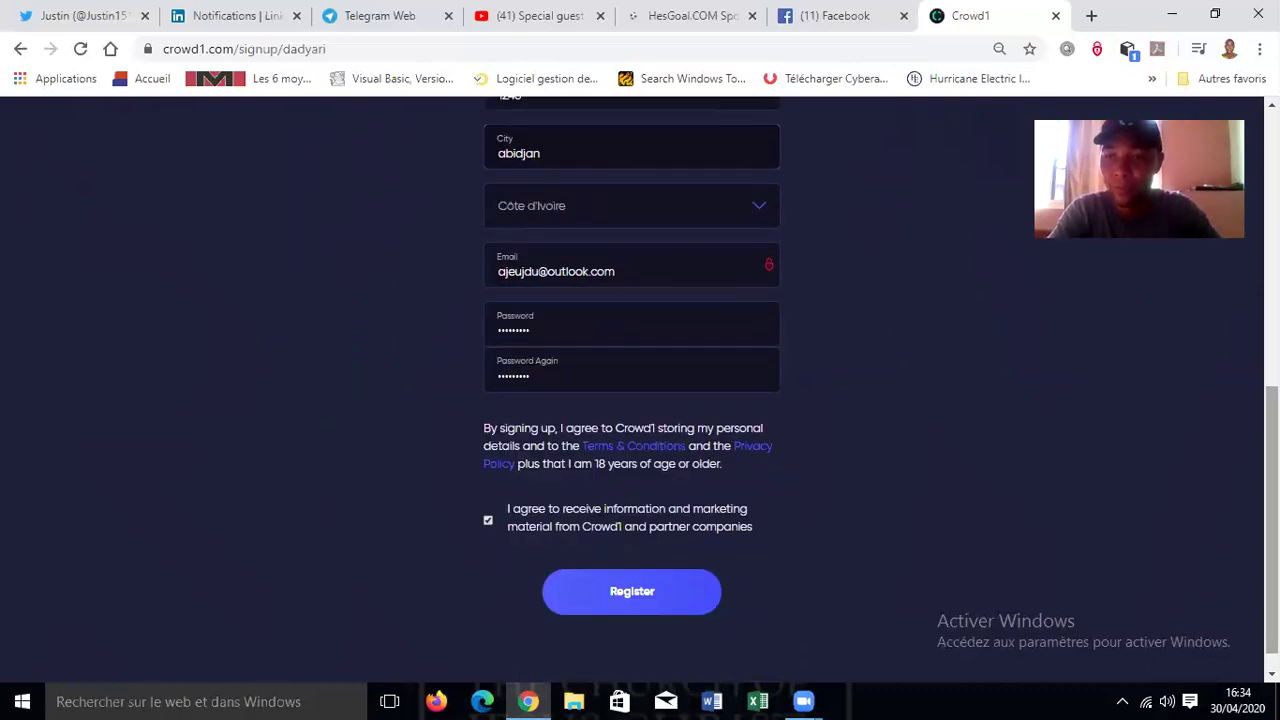
{"action": "scroll", "coordinate": [632, 390], "scroll_direction": "up", "scroll_amount": 5}
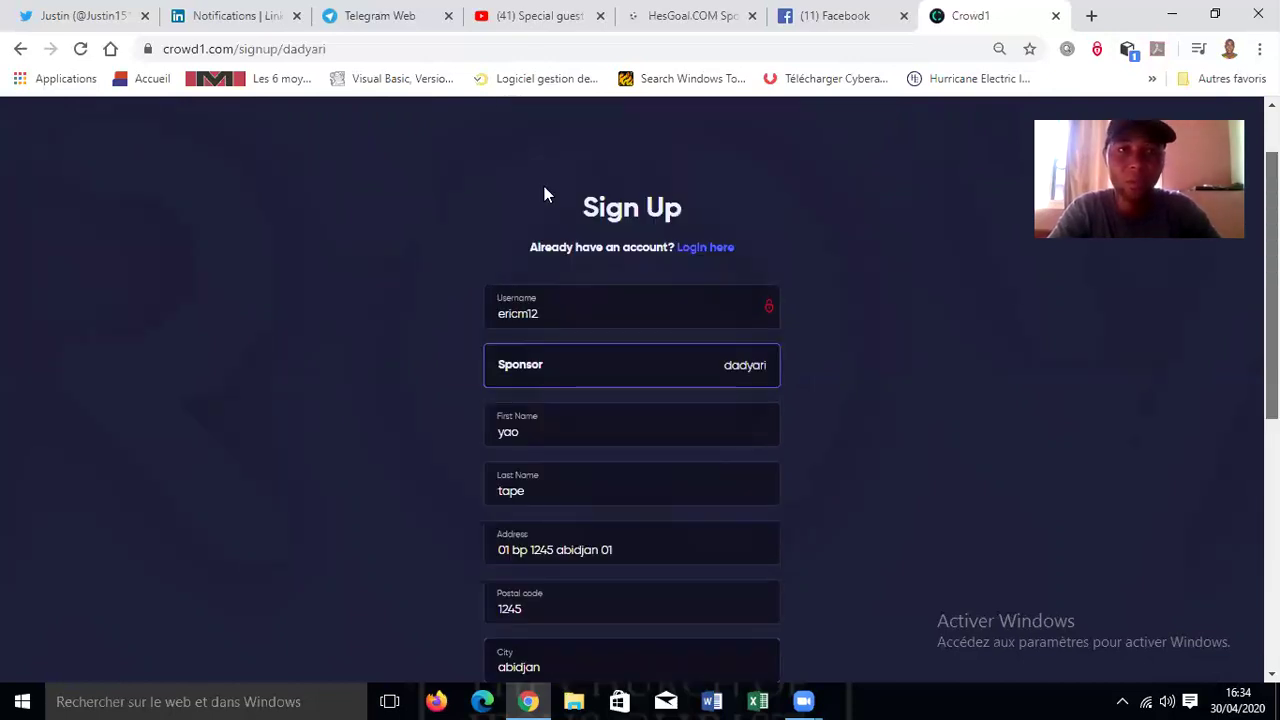
{"action": "scroll", "coordinate": [544, 194], "scroll_direction": "up", "scroll_amount": 1}
{"action": "left_click", "coordinate": [366, 48]}
{"action": "left_click", "coordinate": [366, 48]}
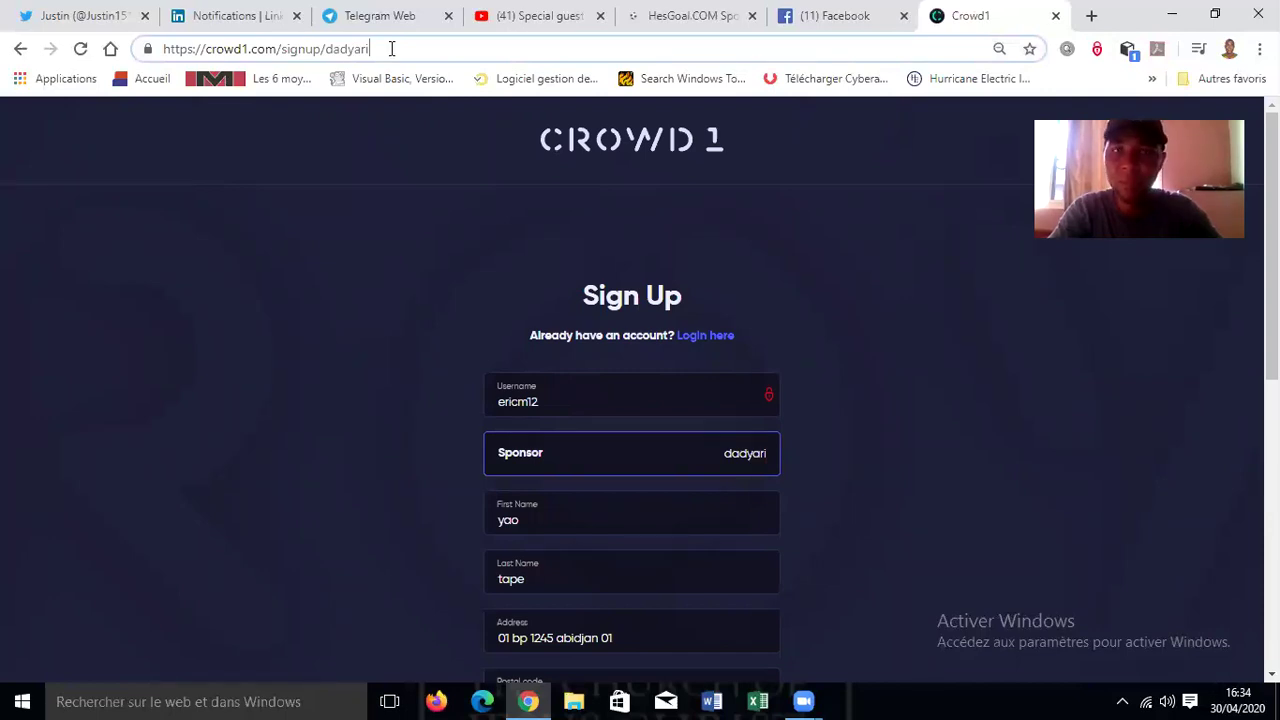
- Remove the signup path from the address to load the Crowd1 home page
{"action": "left_click_drag", "start_coordinate": [372, 48], "coordinate": [279, 57]}
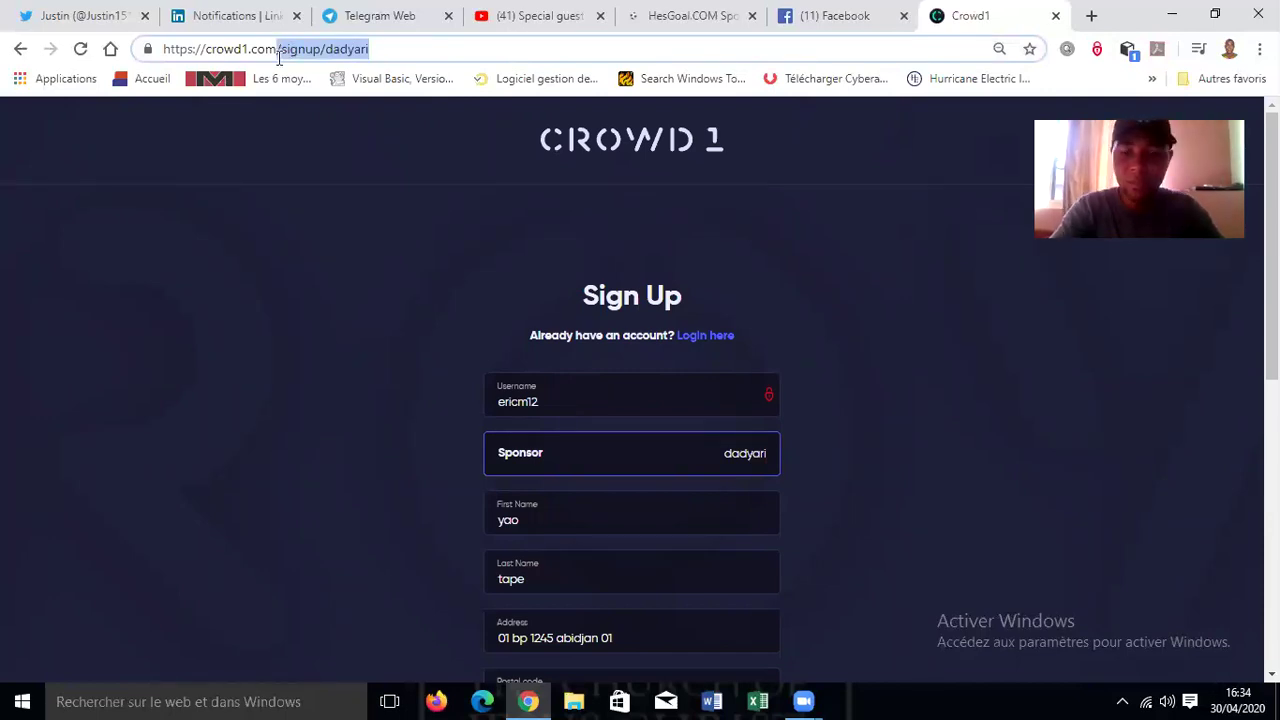
{"action": "key", "text": "BackSpace"}
{"action": "key", "text": "Return"}
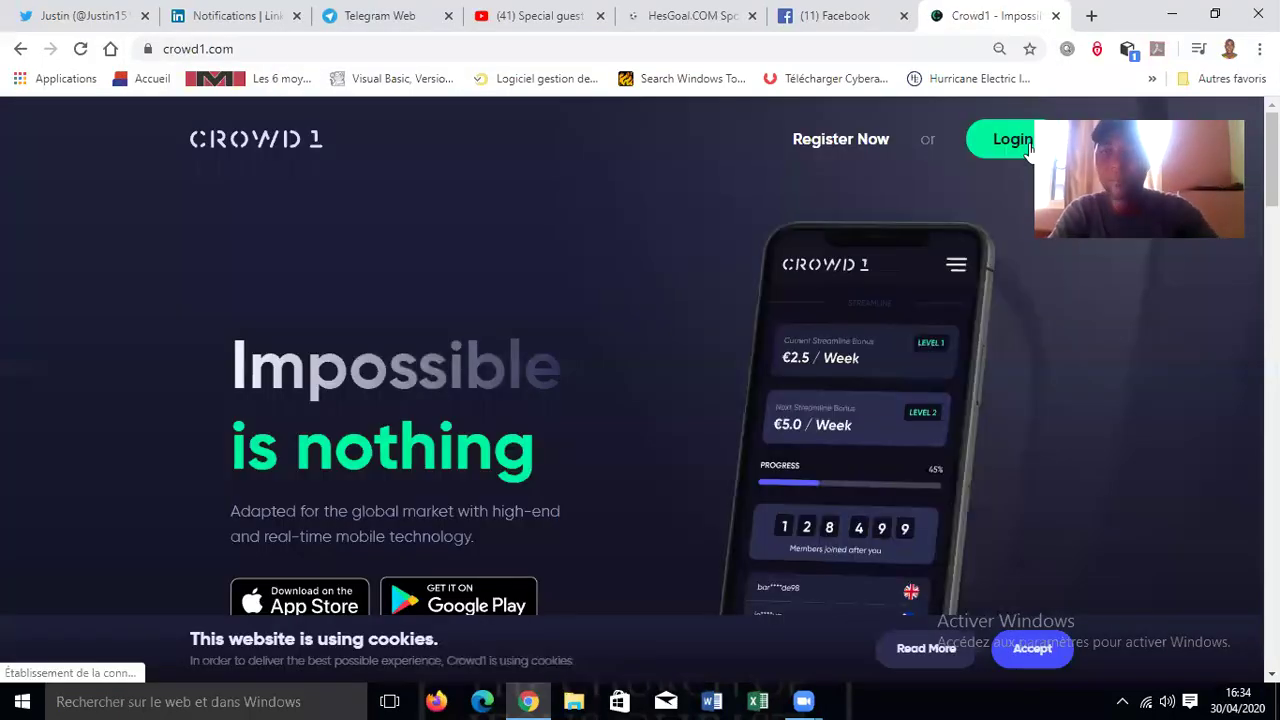
- Log in with the member's username and password to reach the back office dashboard
{"action": "left_click", "coordinate": [1030, 148]}
{"action": "type", "text": "dady"}
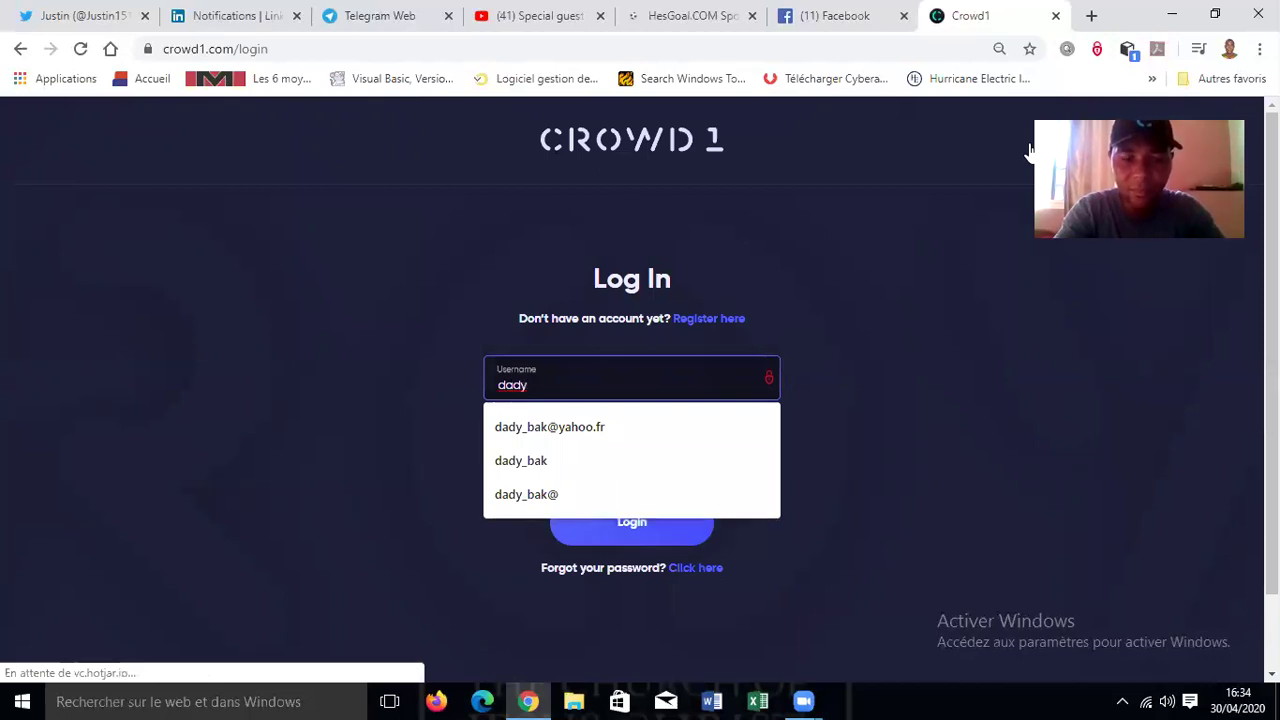
{"action": "type", "text": "ar"}
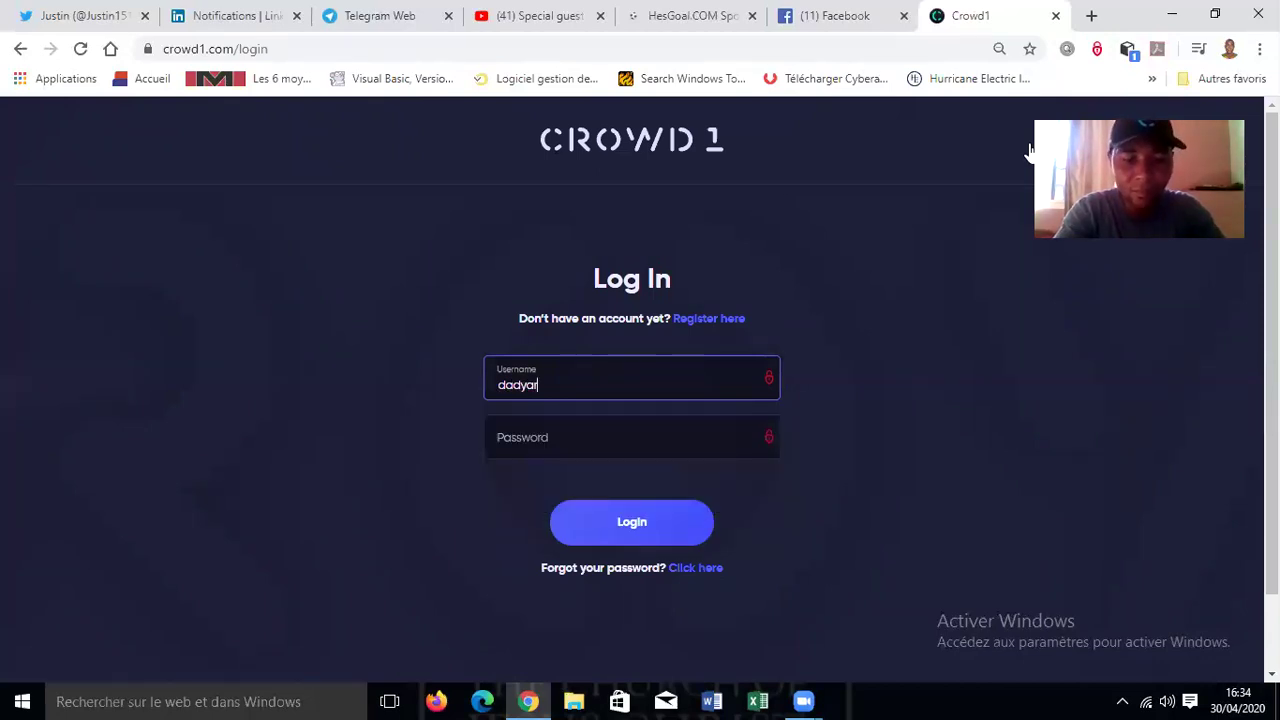
{"action": "type", "text": "i"}
{"action": "key", "text": "Tab"}
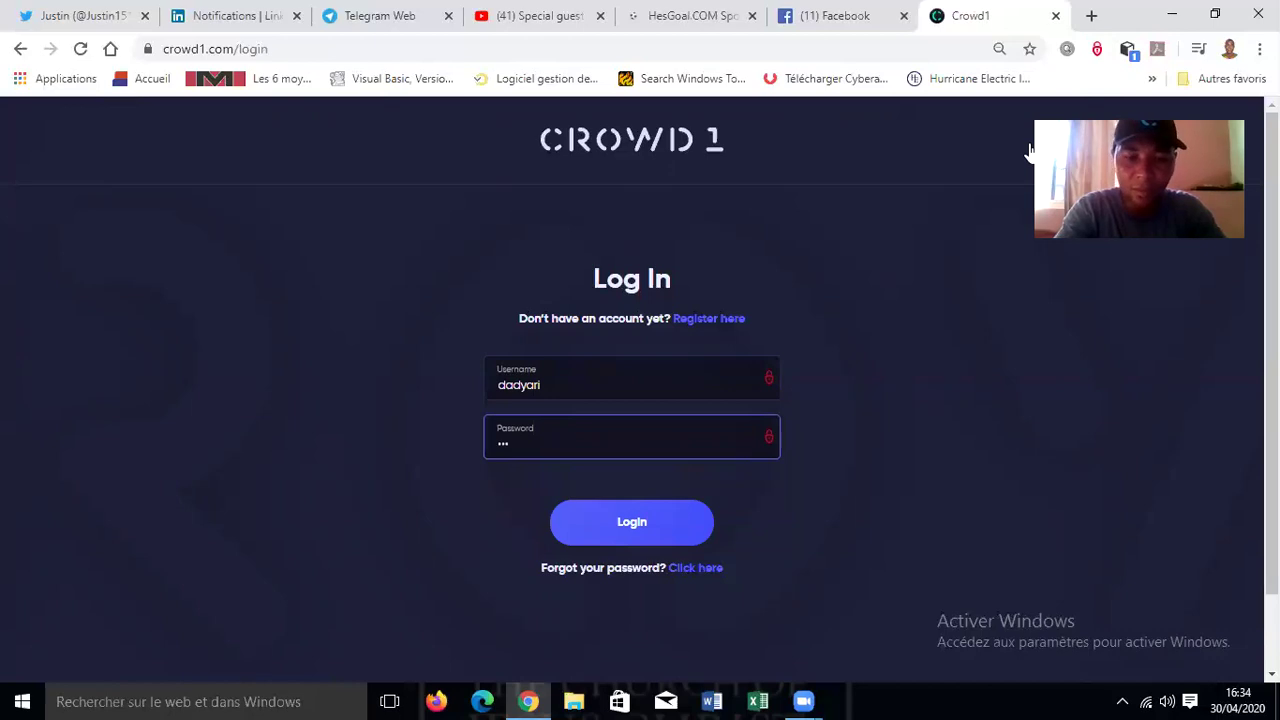
{"action": "key", "text": "BackSpace"}
{"action": "key", "text": "BackSpace"}
{"action": "key", "text": "BackSpace"}
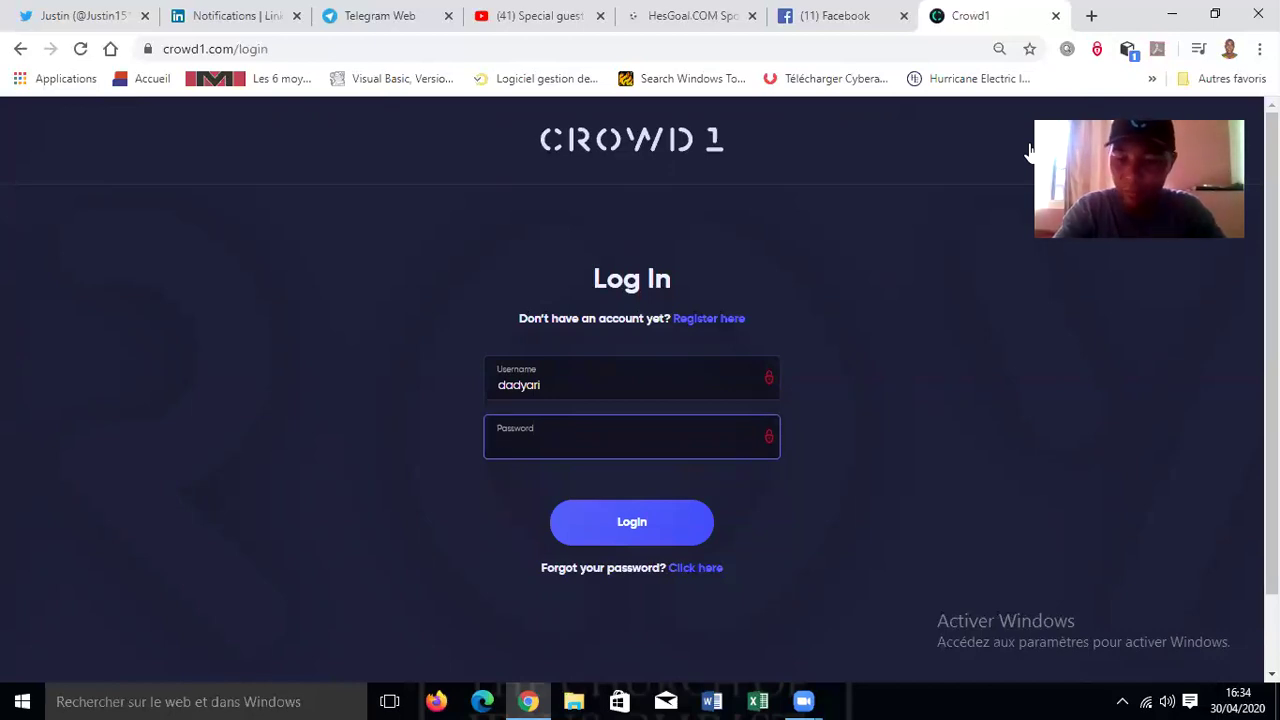
{"action": "type", "text": "•••"}
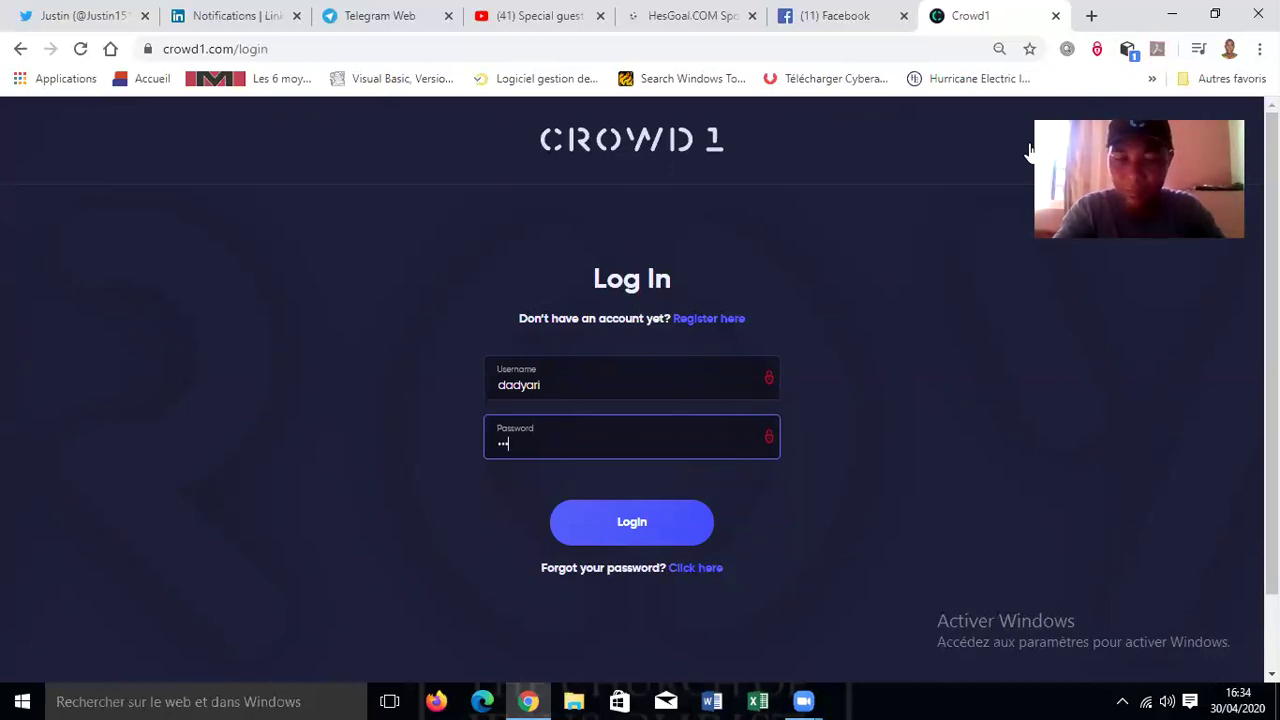
{"action": "type", "text": "••••••"}
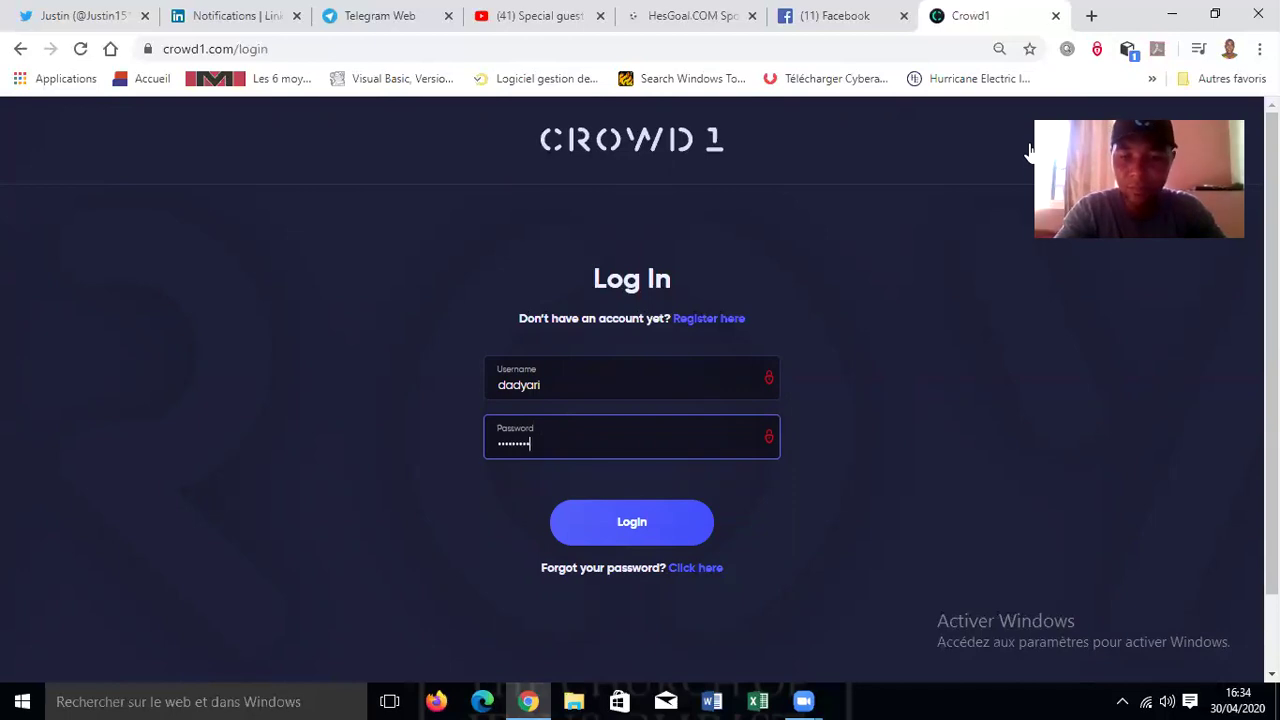
{"action": "type", "text": "•••"}
{"action": "key", "text": "Return"}
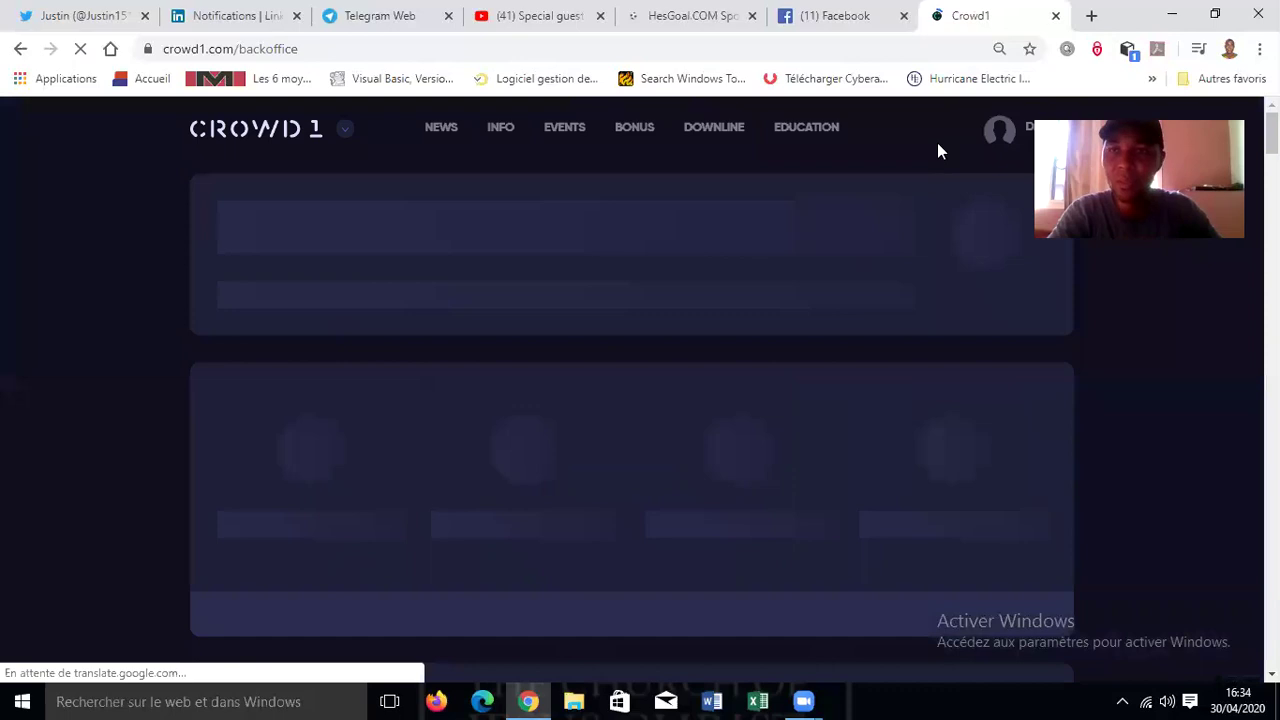
- Open the account Settings page listing the member's e-mail, name and address details
{"action": "mouse_move", "coordinate": [911, 163]}
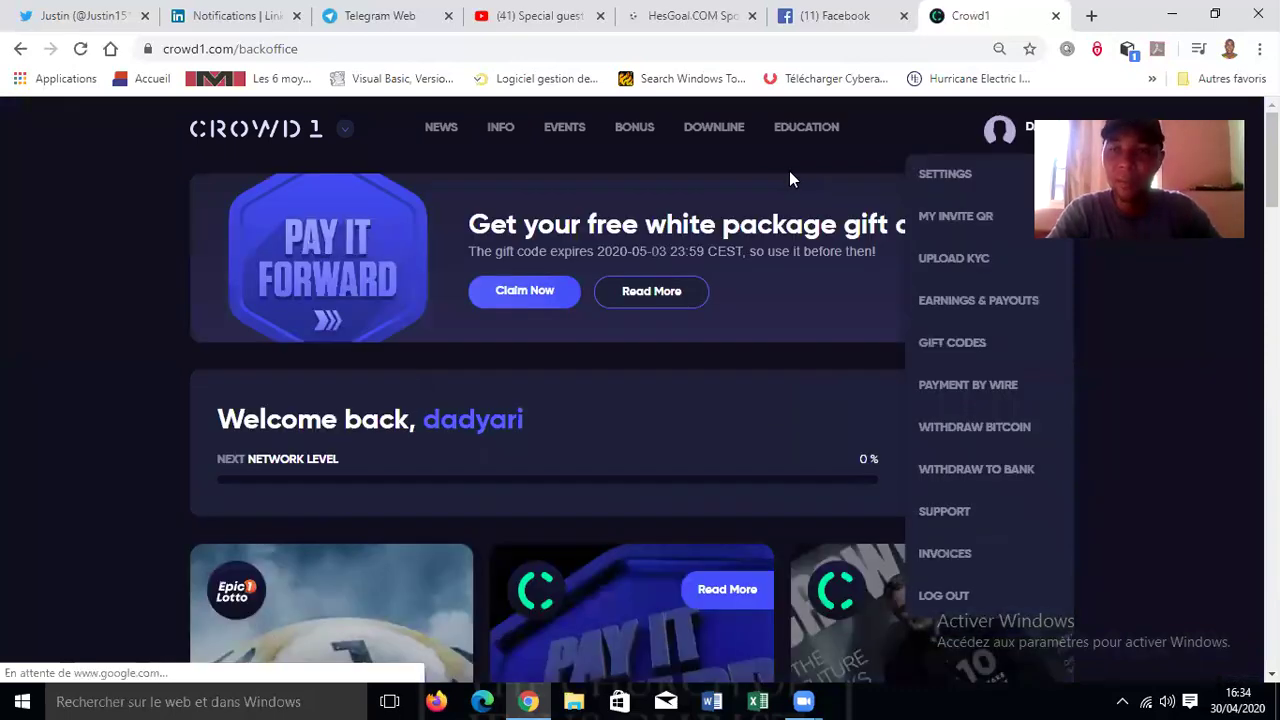
{"action": "left_click", "coordinate": [981, 135]}
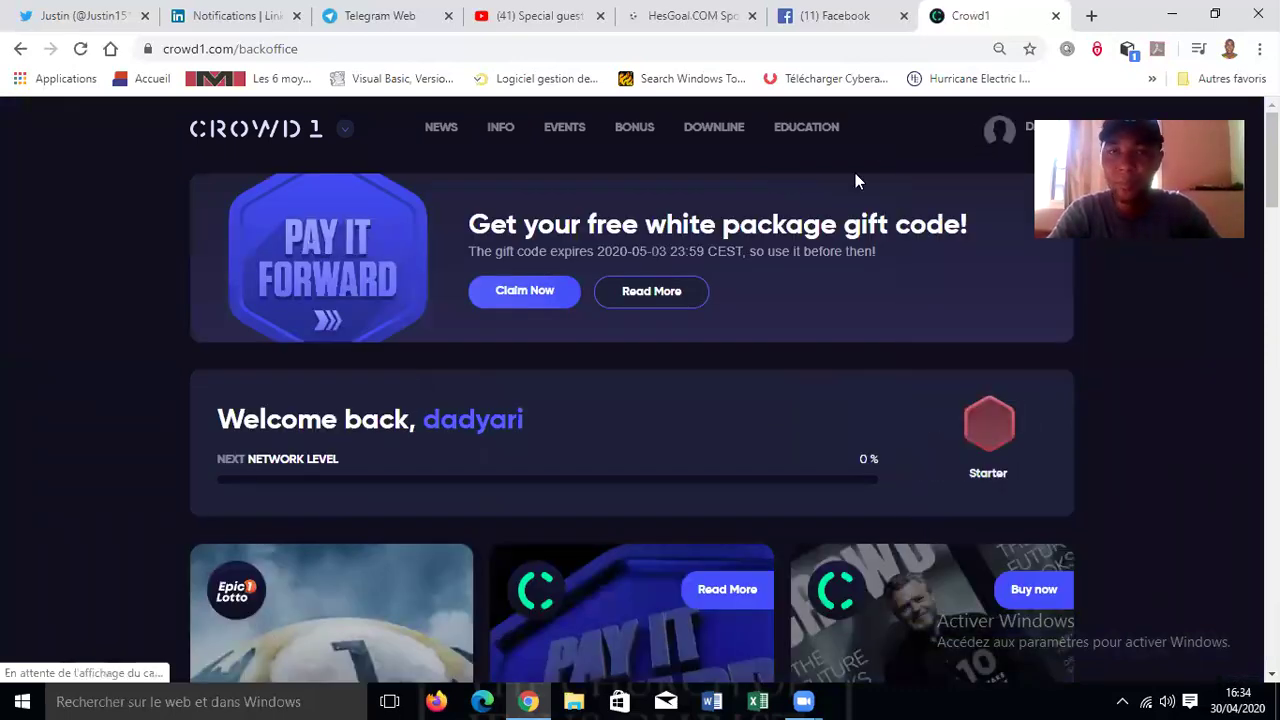
{"action": "mouse_move", "coordinate": [995, 134]}
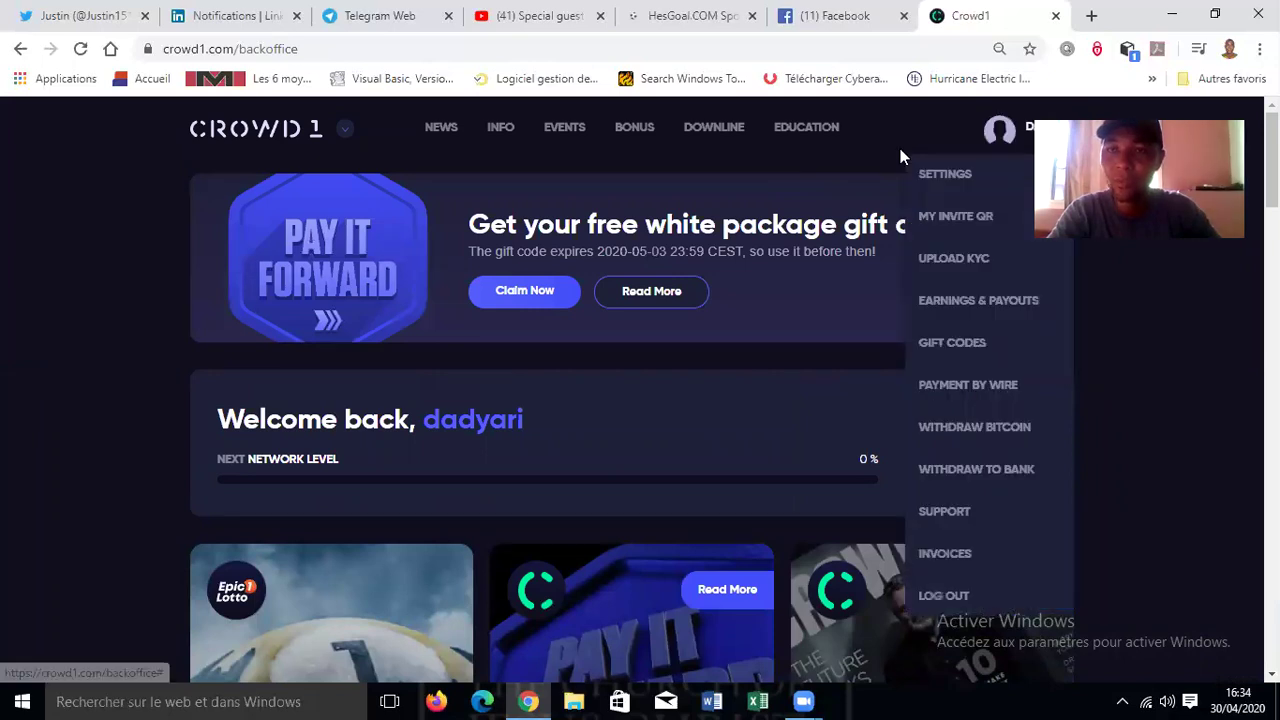
{"action": "left_click", "coordinate": [969, 178]}
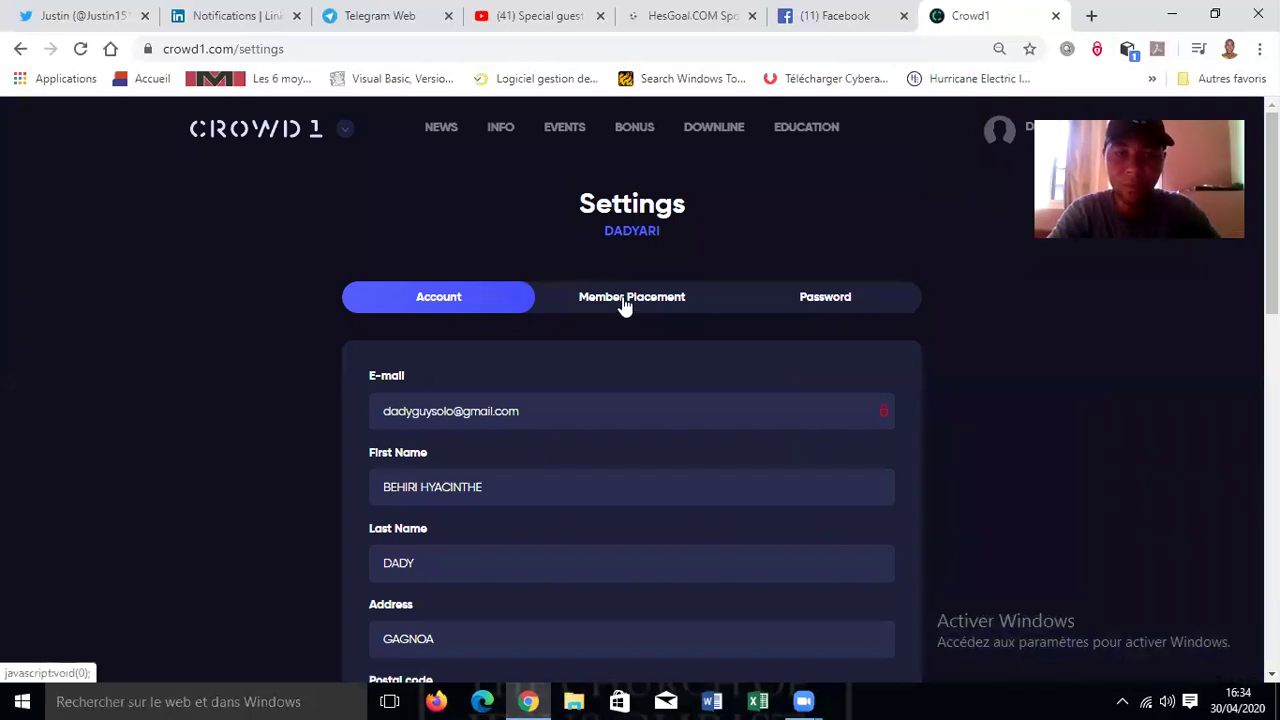
- Show the Member Placement options, then switch the site language to Français
{"action": "left_click", "coordinate": [624, 302]}
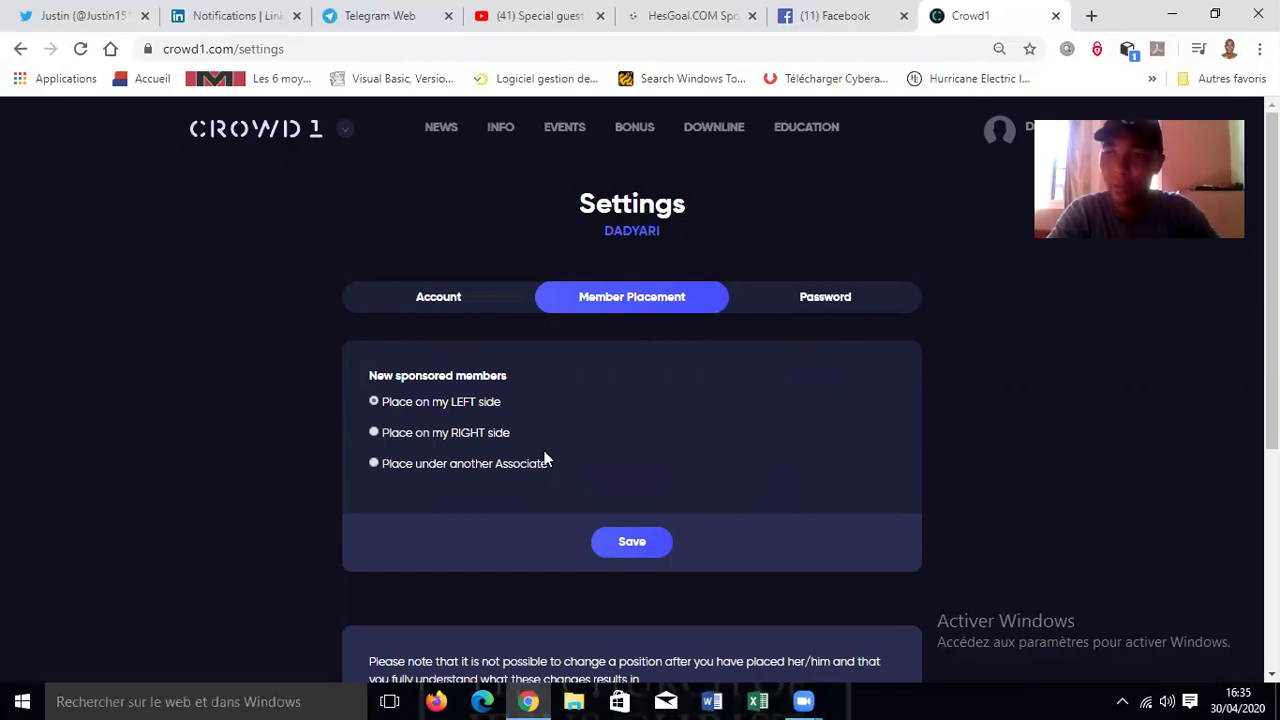
{"action": "scroll", "coordinate": [640, 400], "scroll_direction": "down", "scroll_amount": 4}
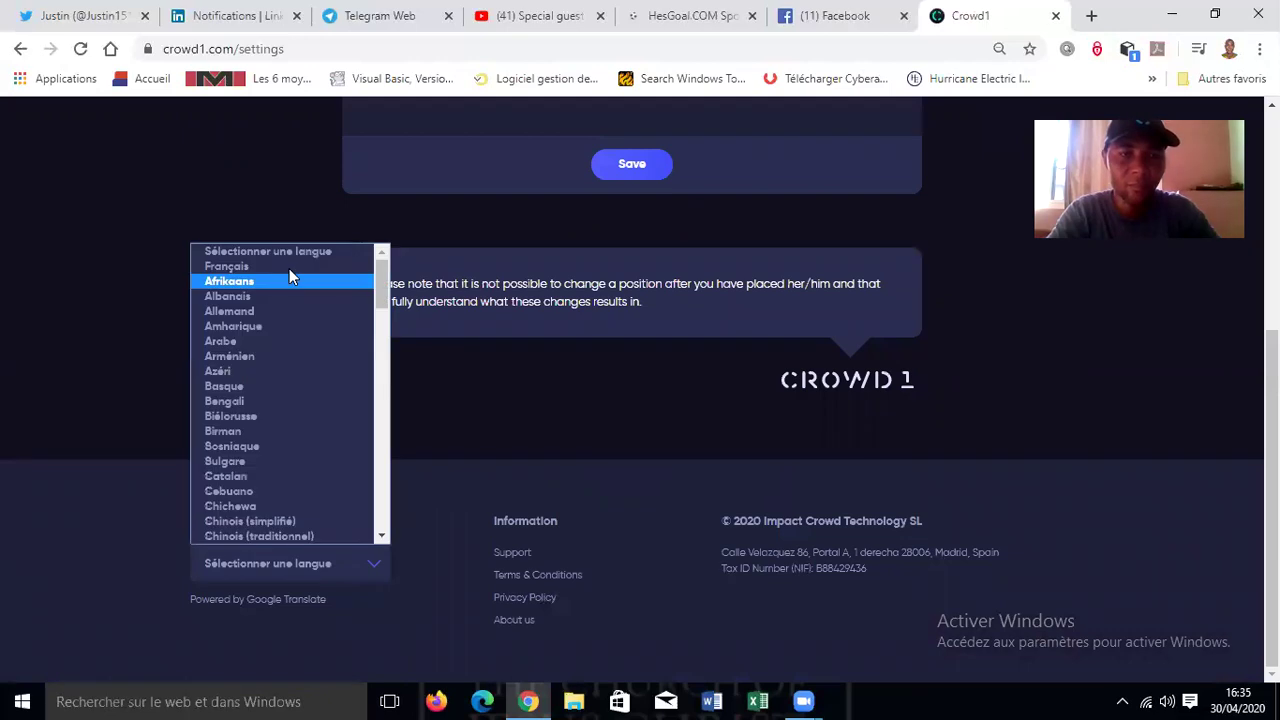
{"action": "left_click", "coordinate": [289, 264]}
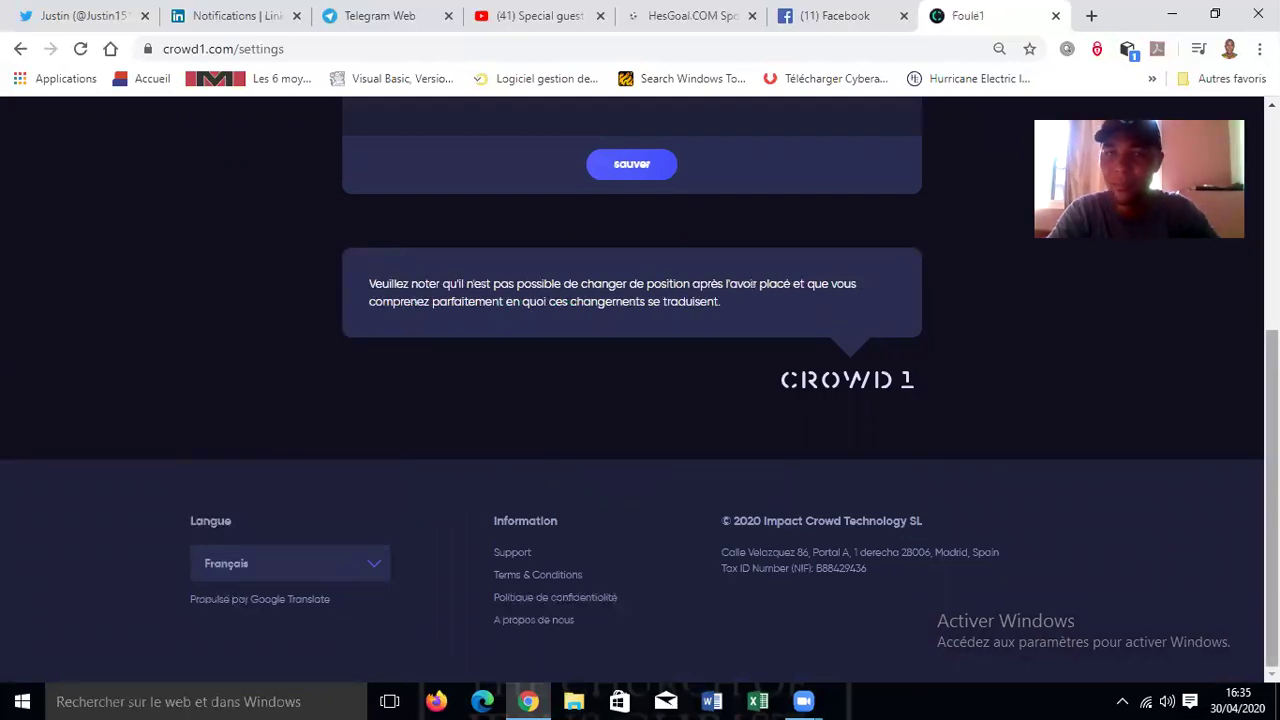
- Save right-side placement for new members and open the Downline Viewer showing 1.800 left, 0 right
{"action": "scroll", "coordinate": [640, 400], "scroll_direction": "up", "scroll_amount": 4}
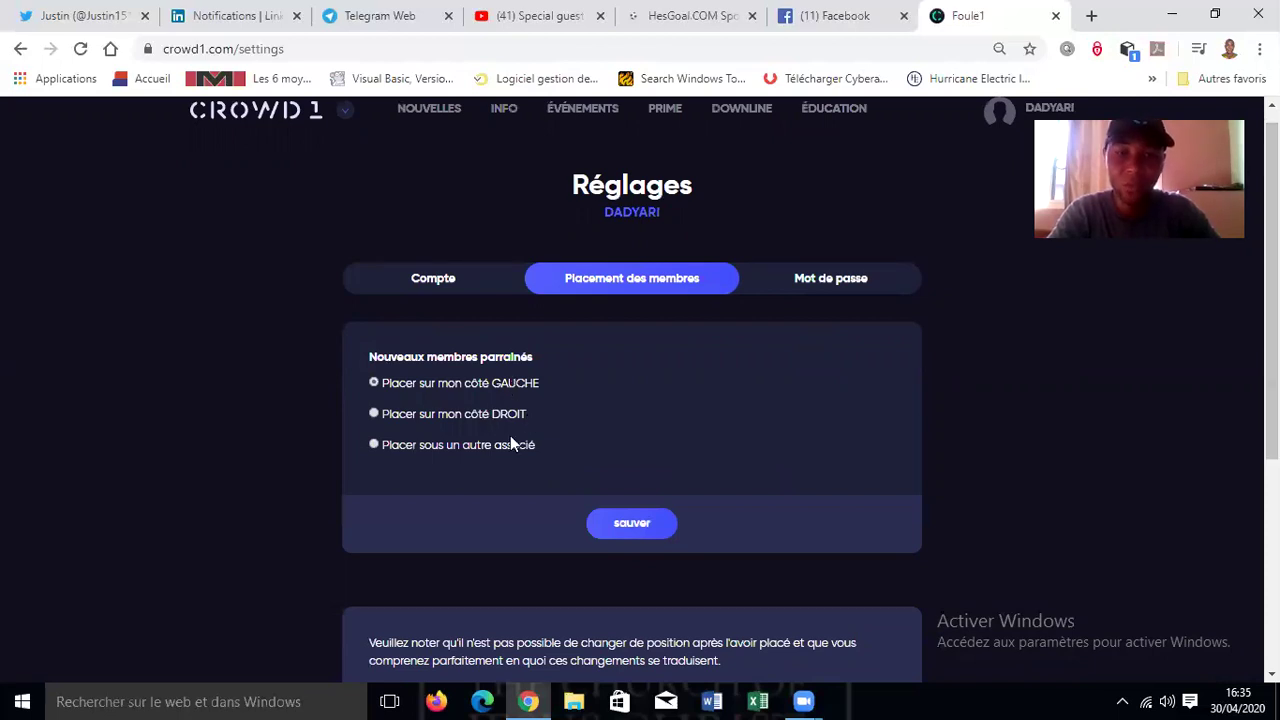
{"action": "triple_click", "coordinate": [459, 389]}
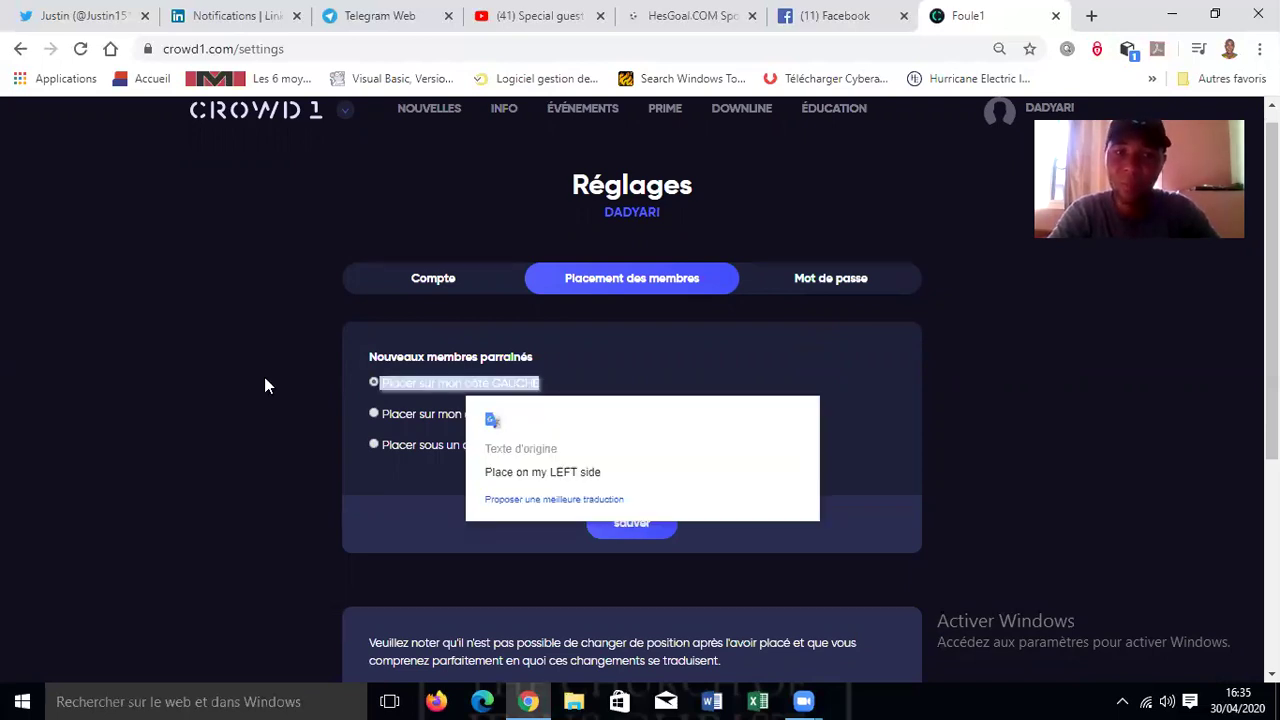
{"action": "left_click", "coordinate": [315, 396]}
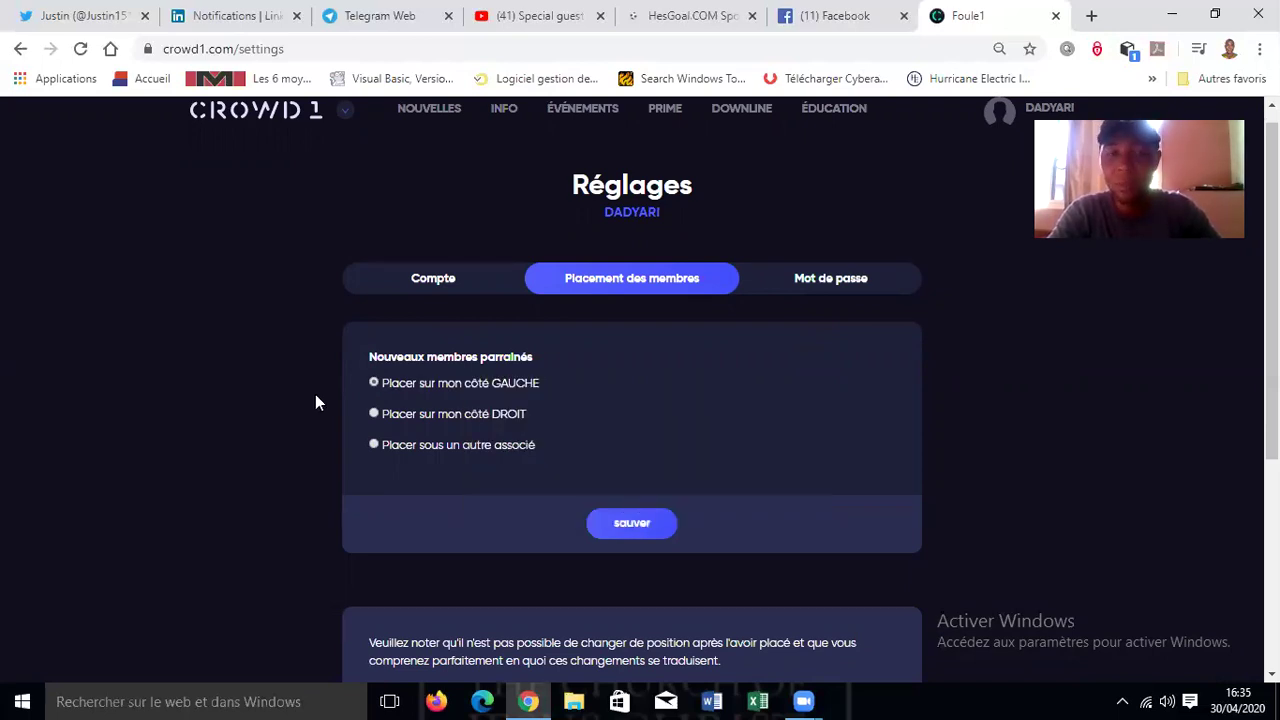
{"action": "left_click", "coordinate": [618, 534]}
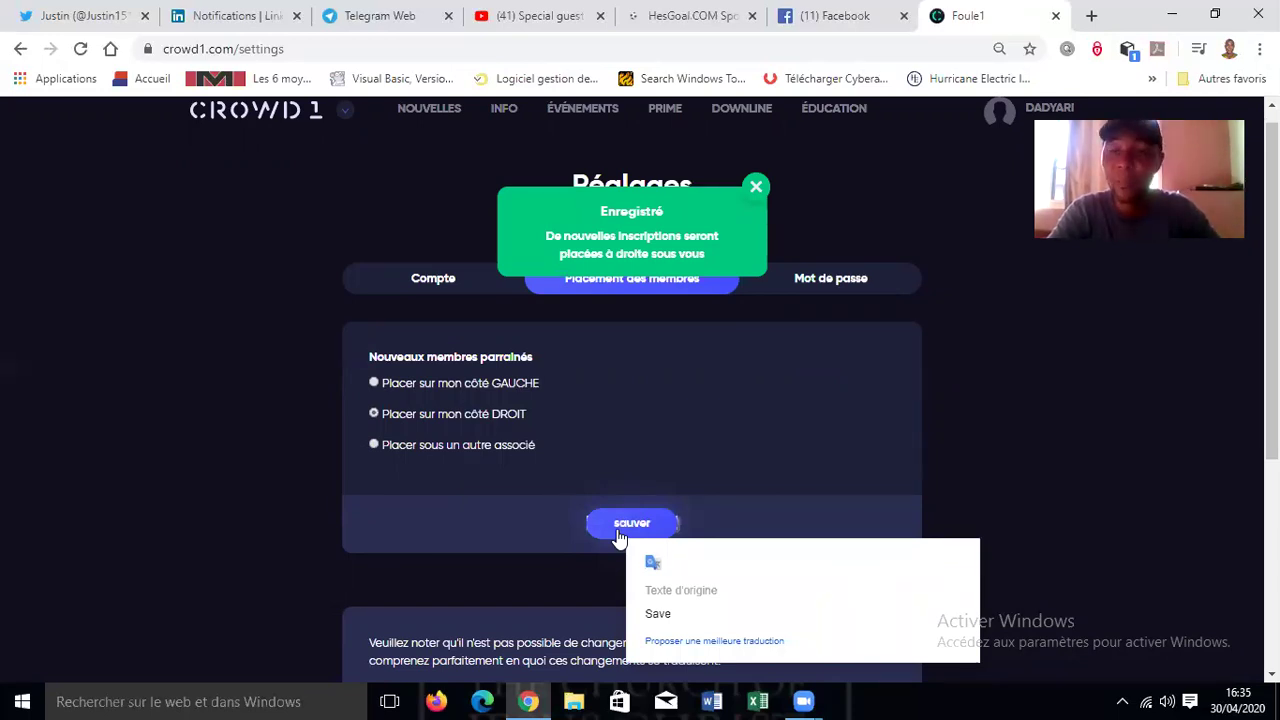
{"action": "left_click", "coordinate": [372, 384]}
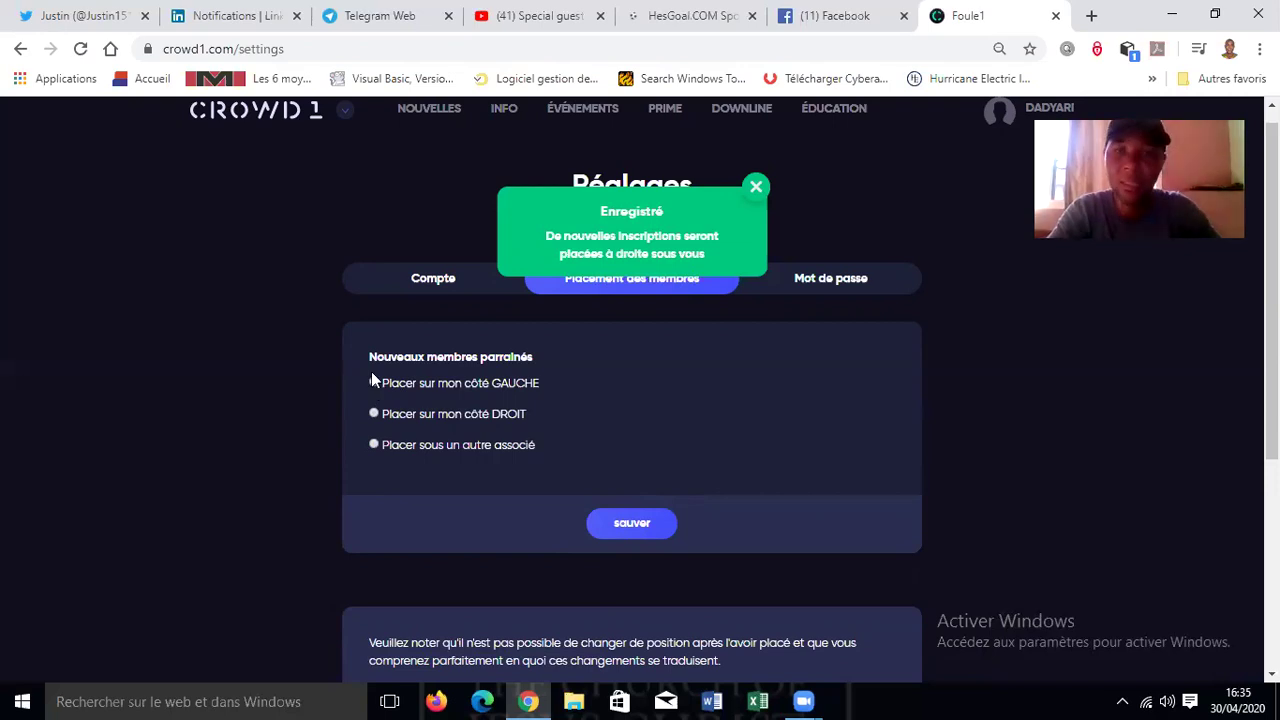
{"action": "left_click", "coordinate": [744, 119]}
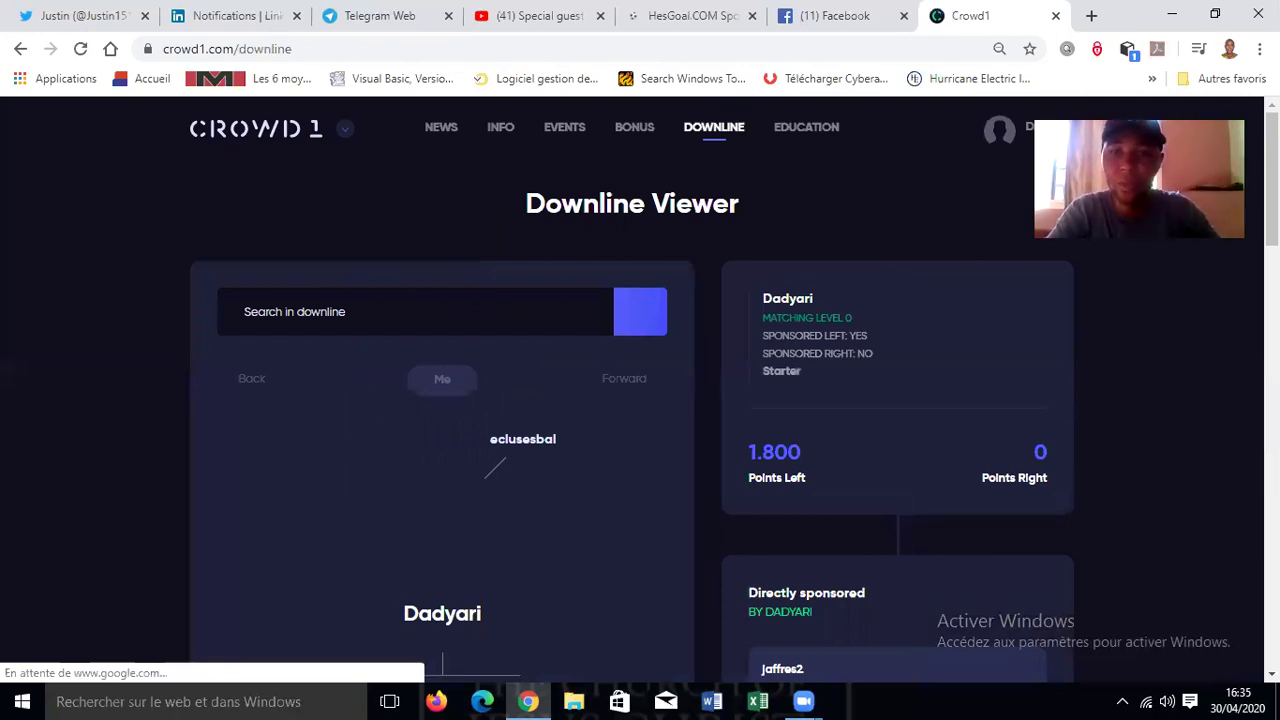
{"action": "scroll", "coordinate": [640, 400], "scroll_direction": "down", "scroll_amount": 4}
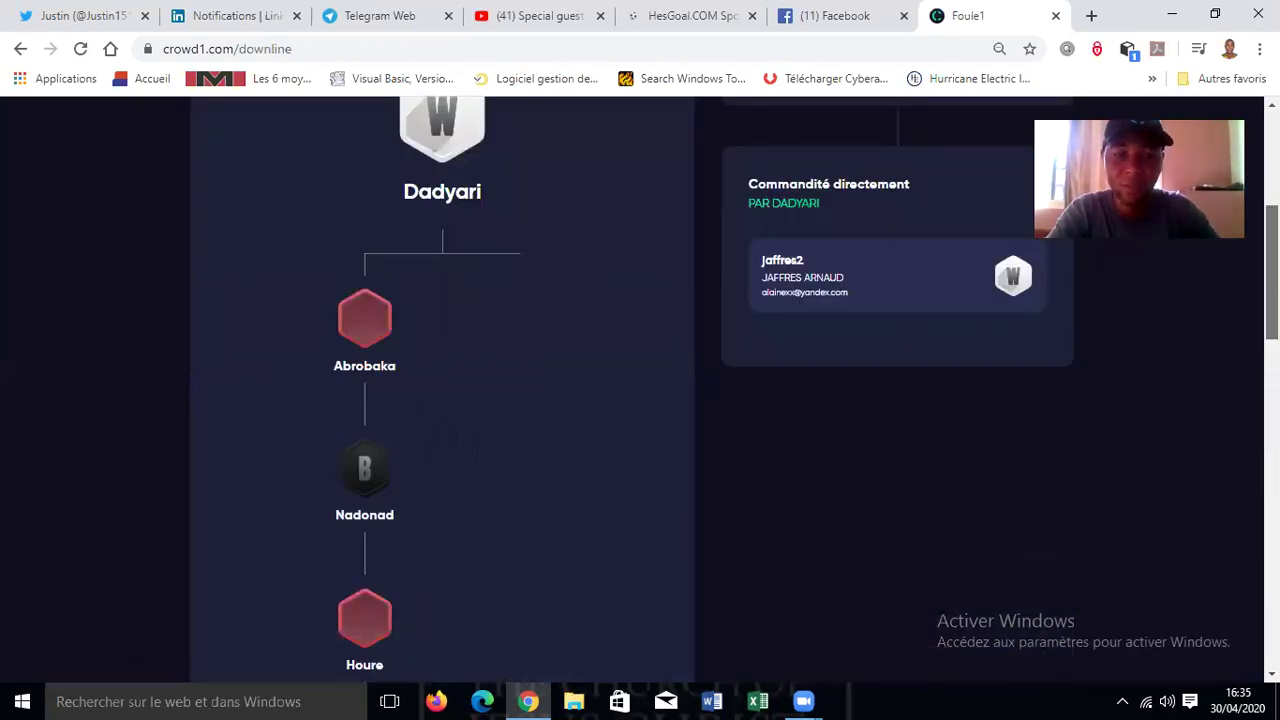
{"action": "scroll", "coordinate": [640, 400], "scroll_direction": "down", "scroll_amount": 5}
{"action": "scroll", "coordinate": [640, 400], "scroll_direction": "down", "scroll_amount": 5}
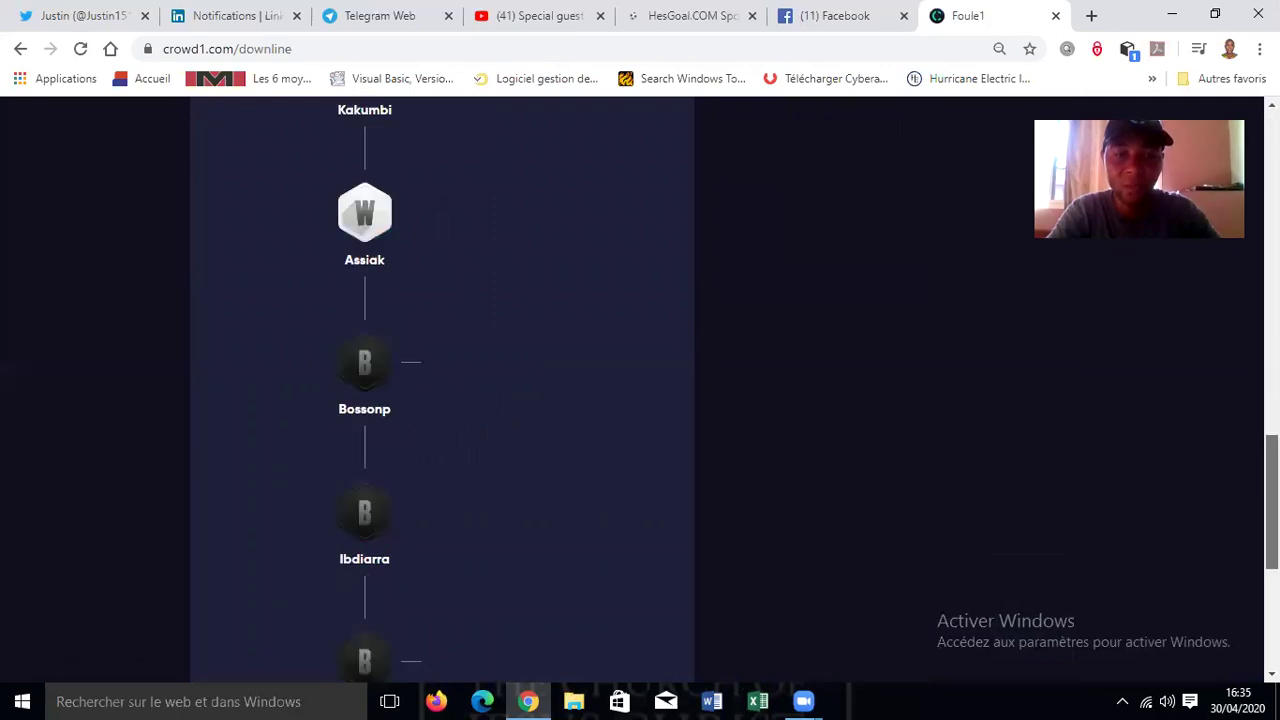
{"action": "scroll", "coordinate": [469, 460], "scroll_direction": "down", "scroll_amount": 3}
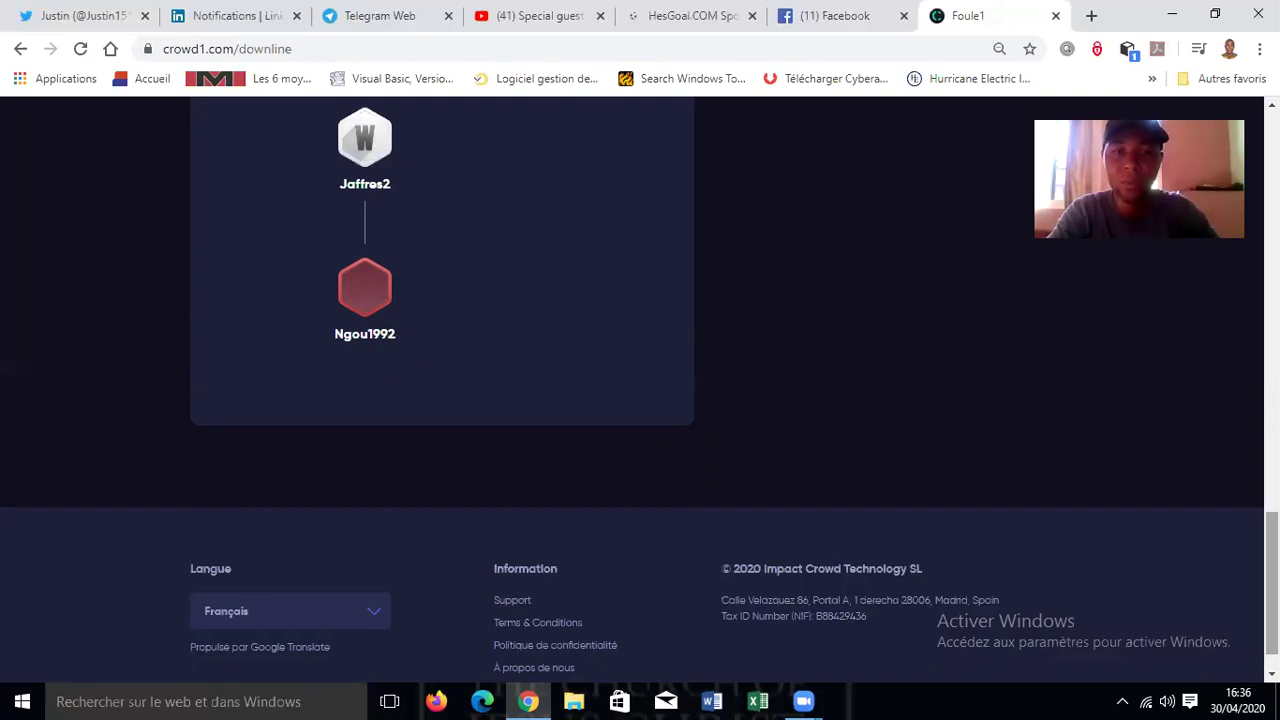
{"action": "scroll", "coordinate": [640, 400], "scroll_direction": "up", "scroll_amount": 10}
{"action": "scroll", "coordinate": [640, 400], "scroll_direction": "down", "scroll_amount": 2}
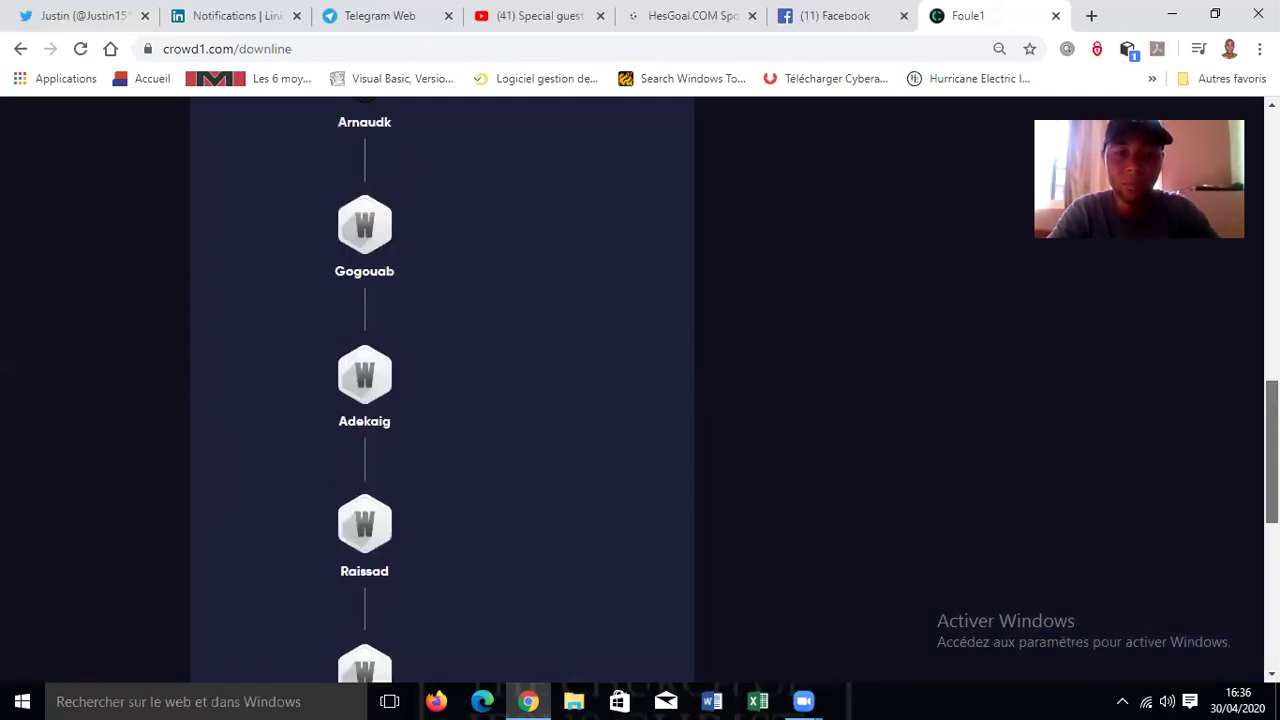
{"action": "scroll", "coordinate": [640, 400], "scroll_direction": "down", "scroll_amount": 4}
{"action": "scroll", "coordinate": [640, 400], "scroll_direction": "up", "scroll_amount": 15}
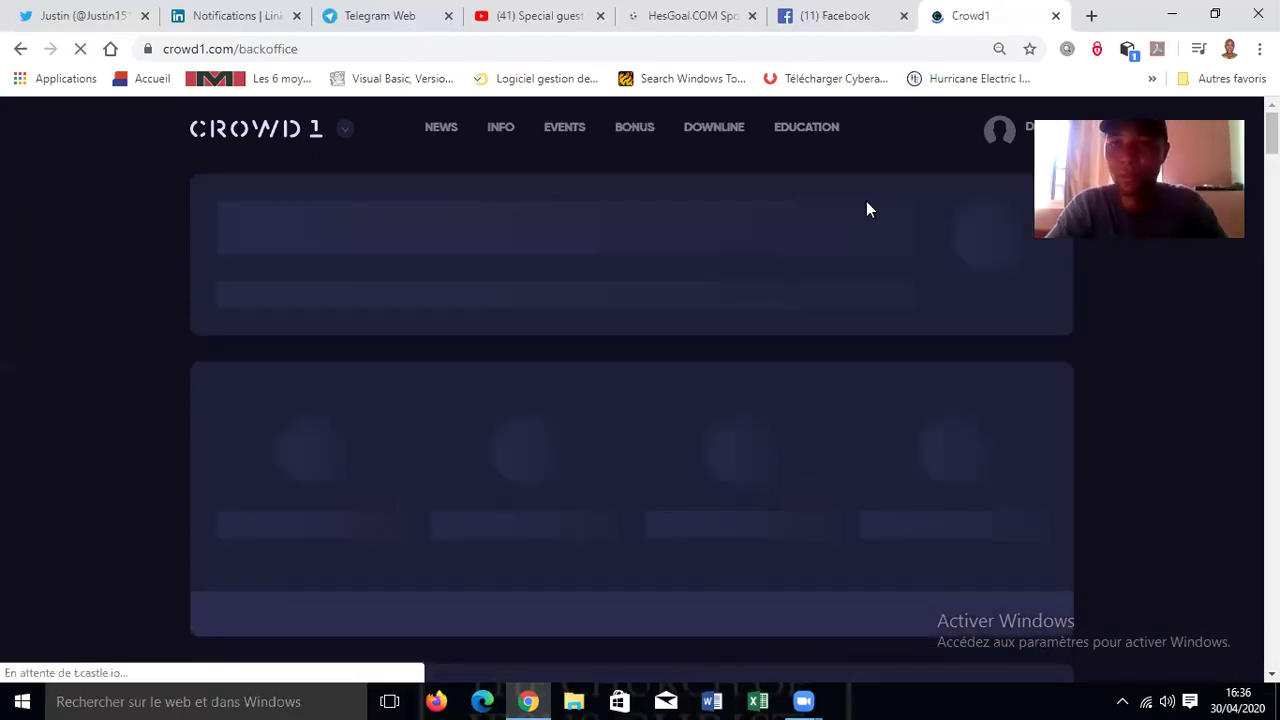
- Log out of the Crowd1 back office account using the avatar dropdown's Log out option
{"action": "left_click", "coordinate": [999, 130]}
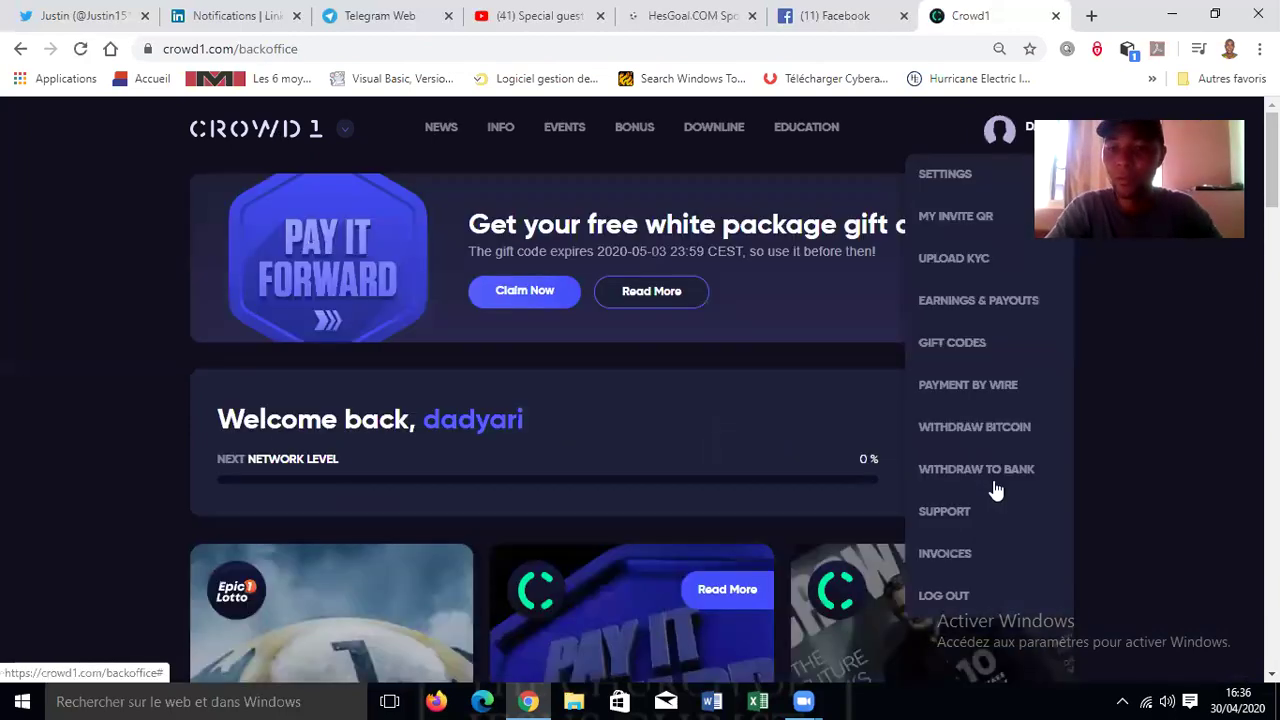
{"action": "left_click", "coordinate": [975, 598]}
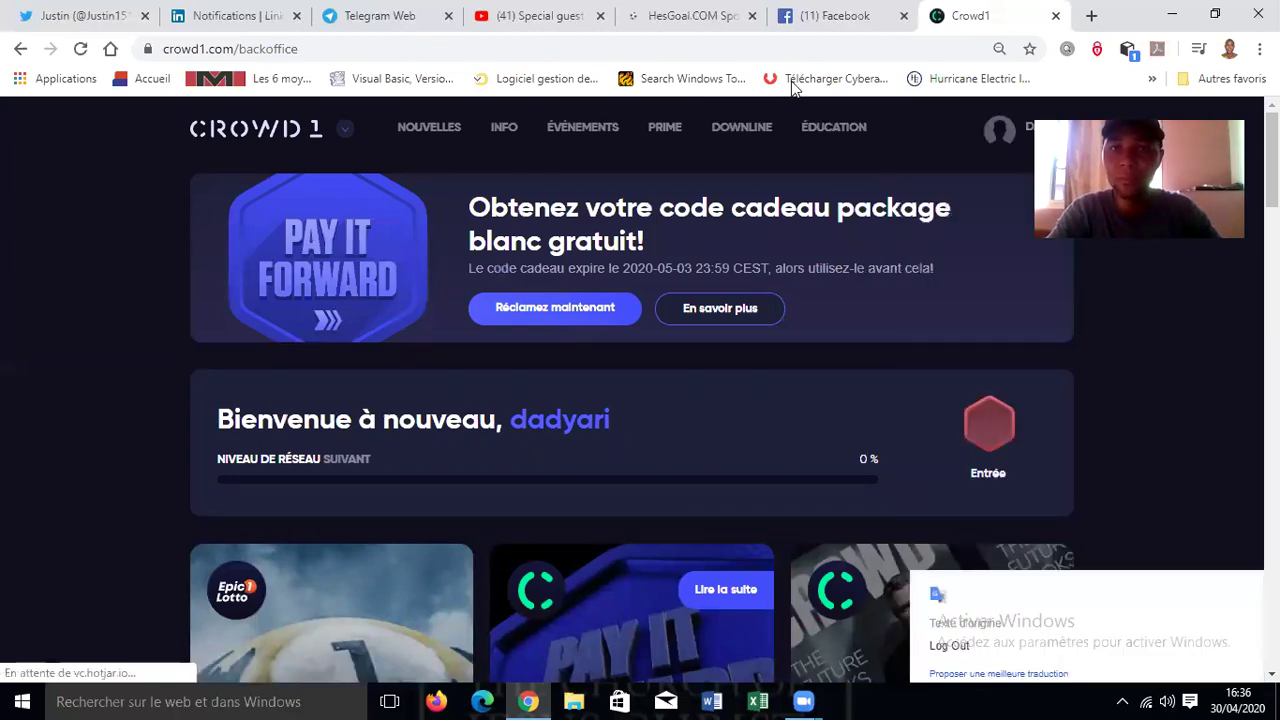